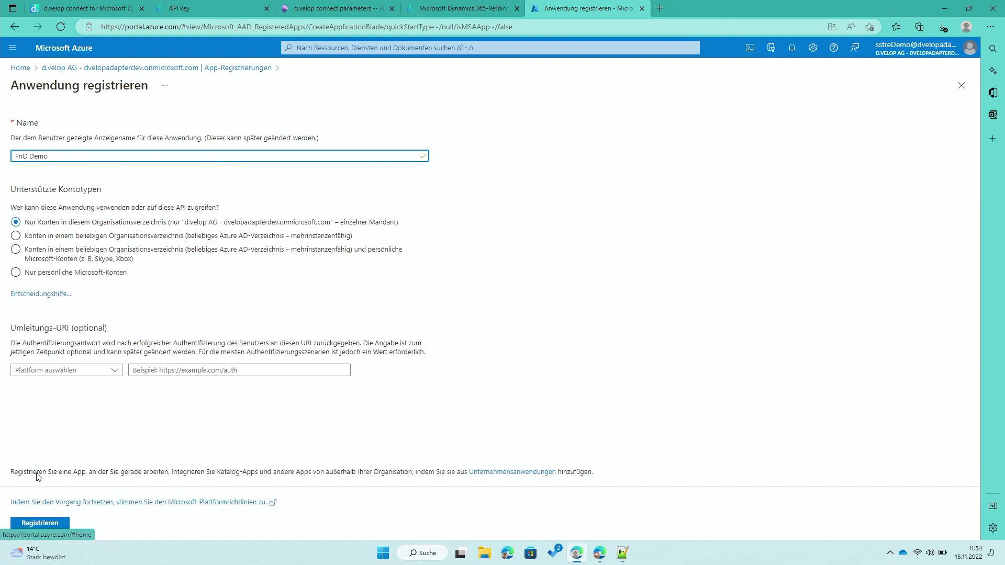
Register the FnO Demo application for accounts in this organizational directory only, and reload the registration page.
{"action": "left_click", "coordinate": [42, 523]}
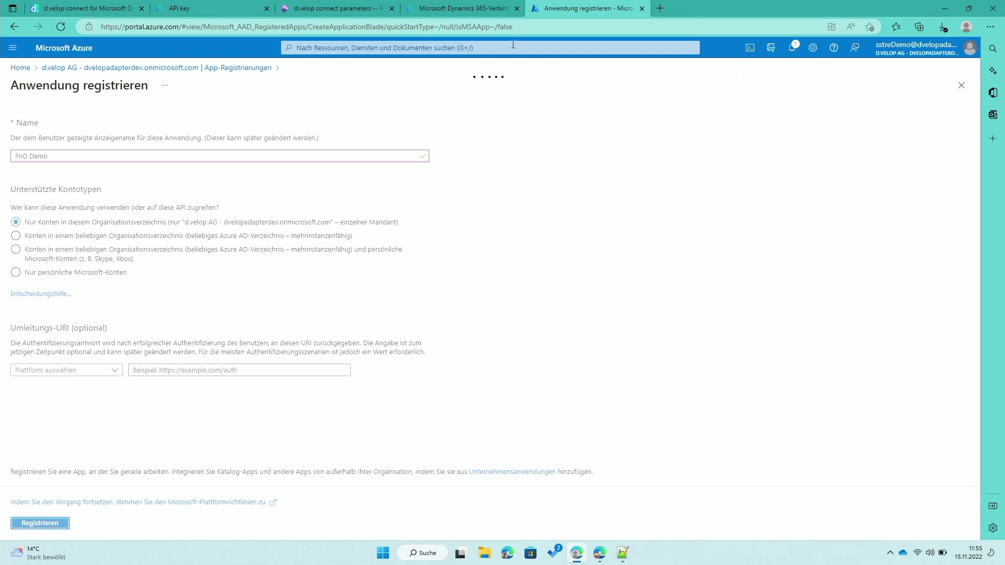
{"action": "left_click", "coordinate": [515, 26]}
{"action": "key", "text": "Return"}
{"action": "left_click", "coordinate": [541, 84]}
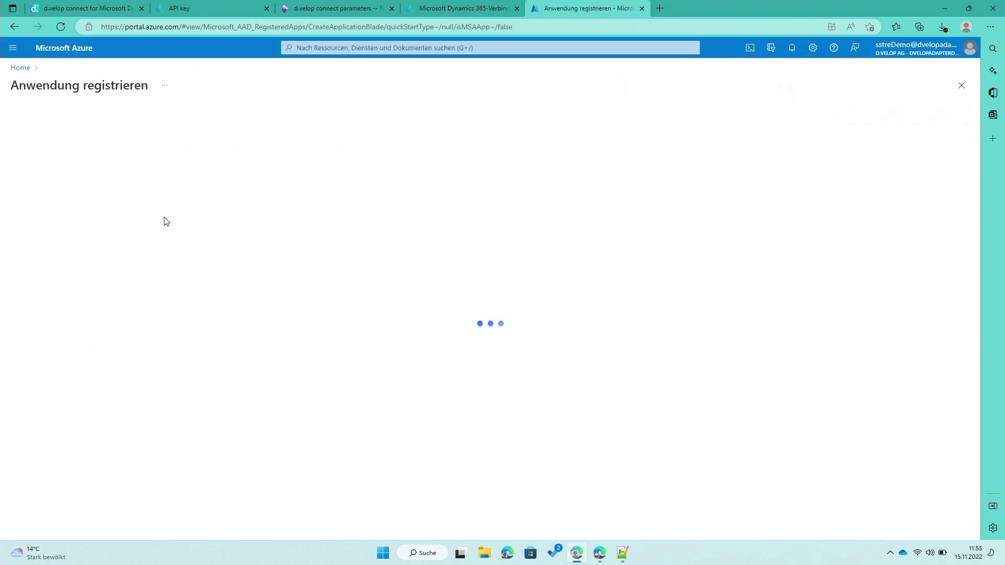
Open the FnO Demo application from the app registrations in Azure Active Directory.
{"action": "left_click", "coordinate": [22, 68]}
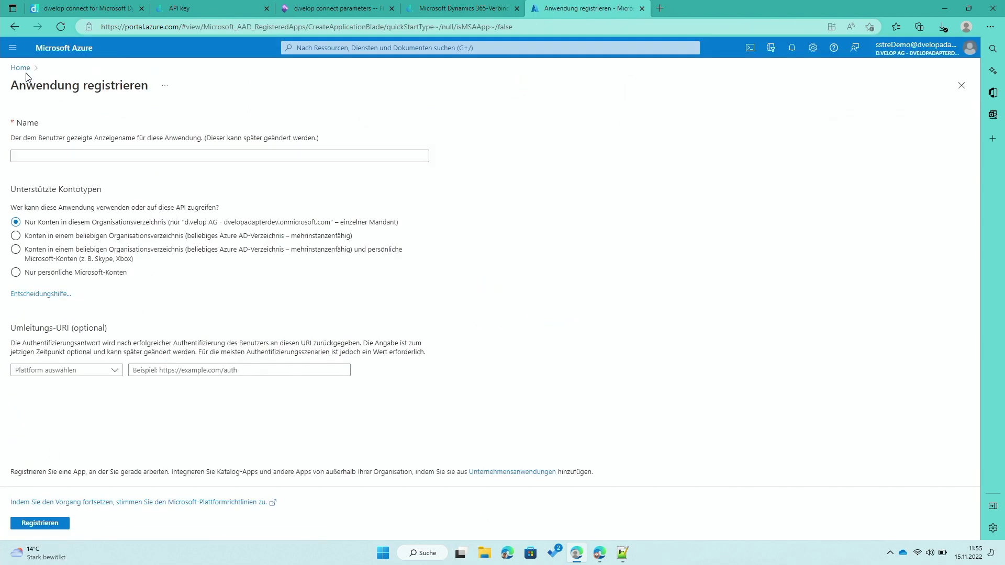
{"action": "left_click", "coordinate": [290, 364]}
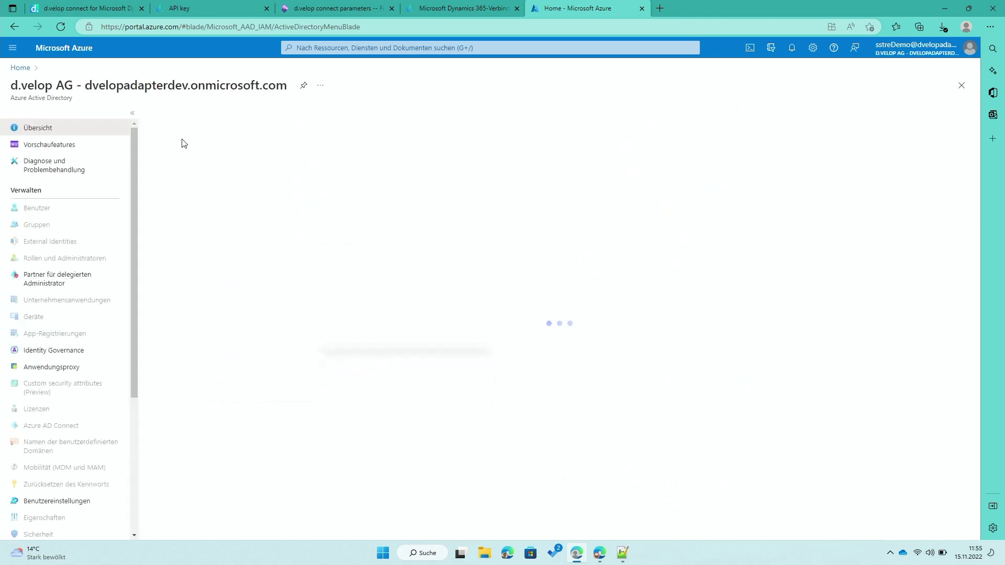
{"action": "left_click", "coordinate": [57, 350]}
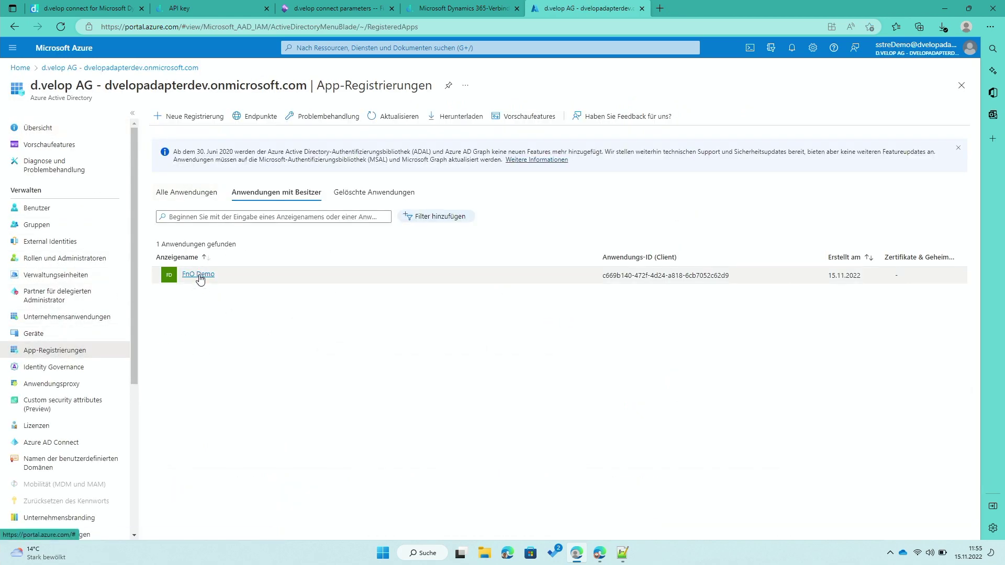
{"action": "left_click", "coordinate": [200, 278]}
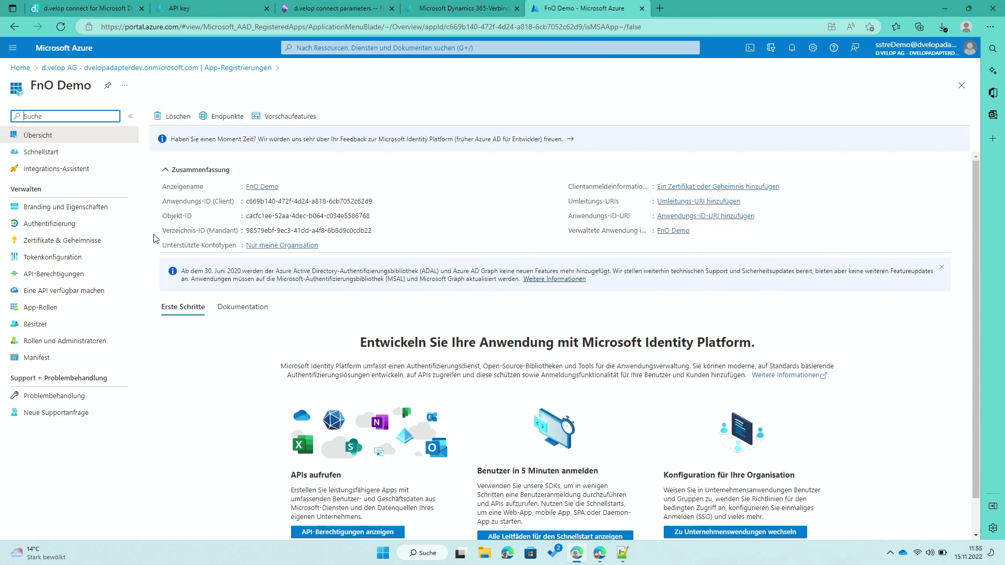
Add the delegated Dynamics ERP permissions AX.FullAccess, CustomService.FullAccess and Odata.FullAccess to the FnO Demo application.
{"action": "left_click", "coordinate": [70, 281]}
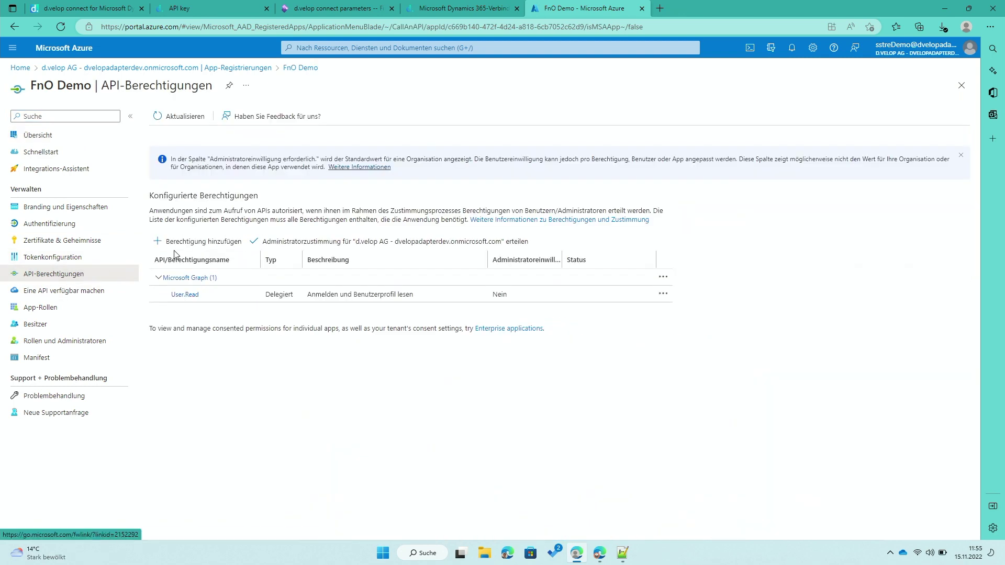
{"action": "left_click", "coordinate": [199, 242]}
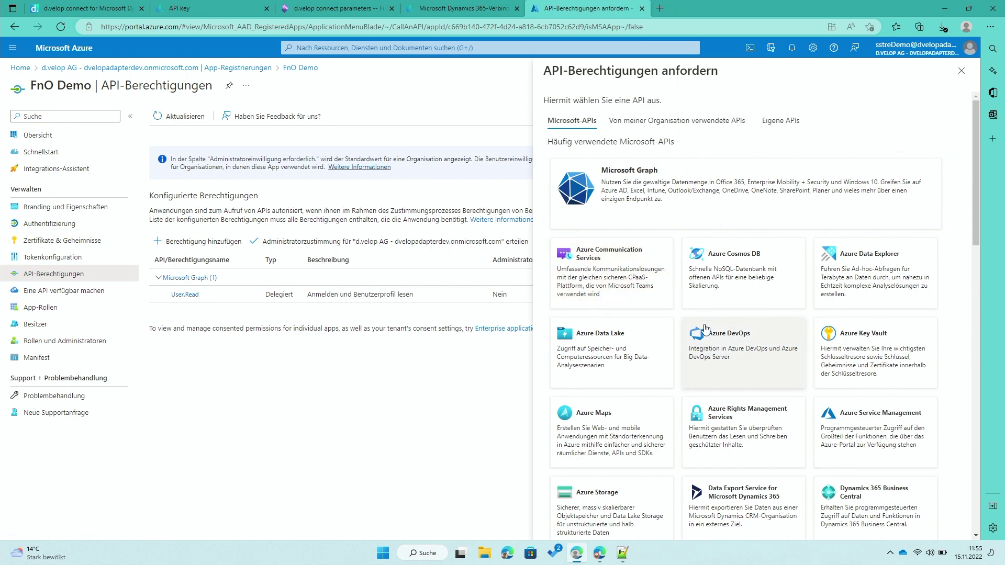
{"action": "scroll", "coordinate": [770, 361], "scroll_direction": "down", "scroll_amount": 4}
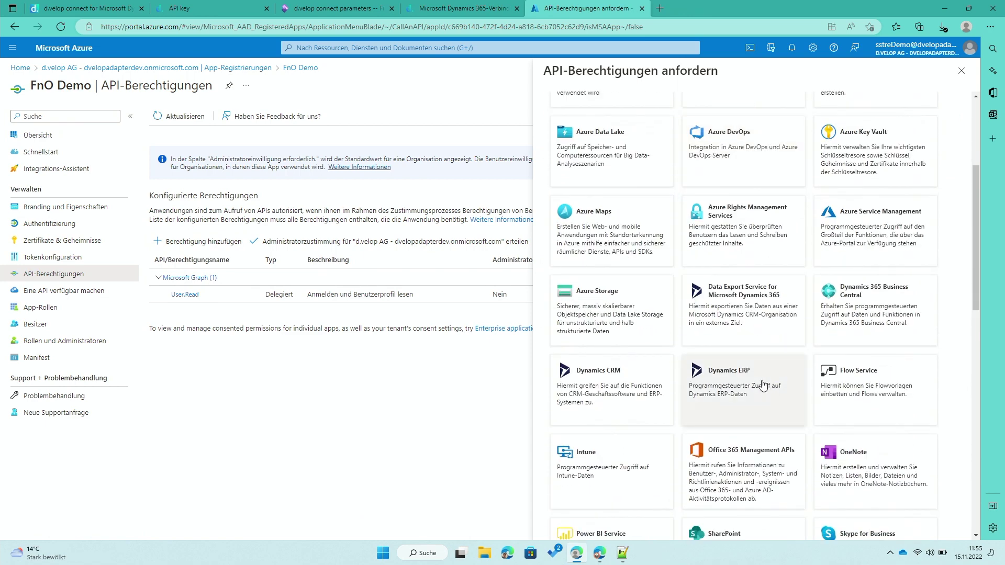
{"action": "left_click", "coordinate": [760, 391]}
{"action": "left_click", "coordinate": [677, 184]}
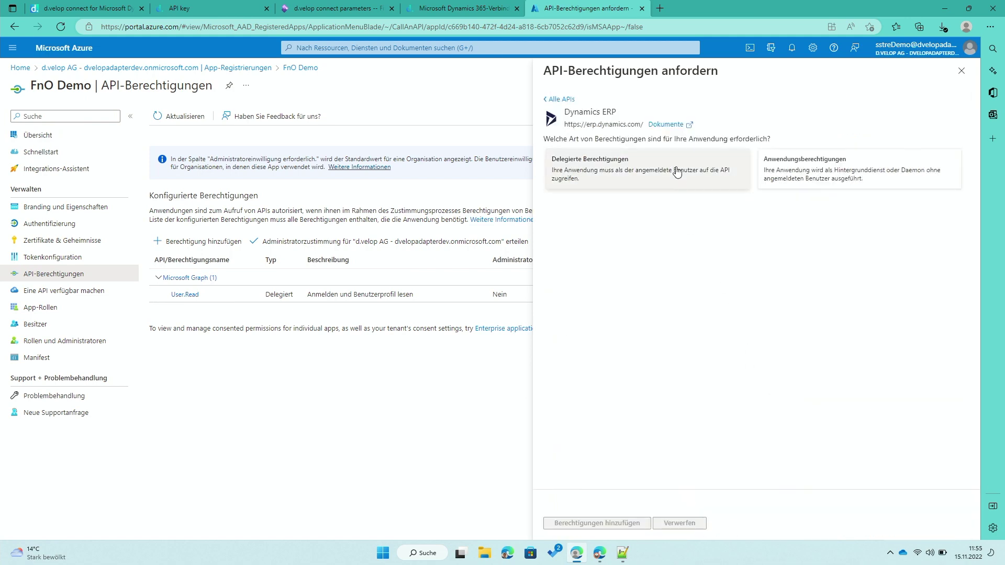
{"action": "left_click", "coordinate": [551, 353]}
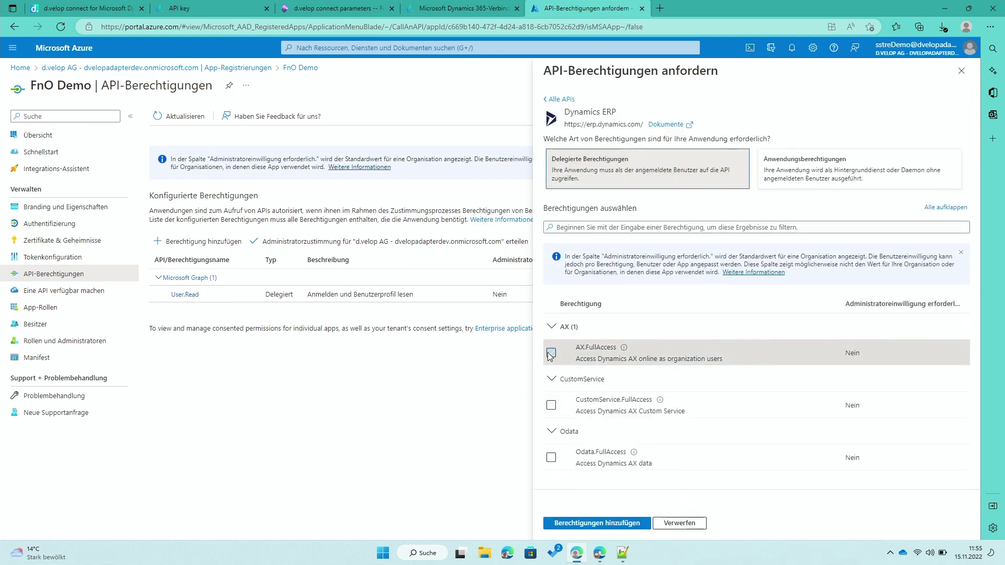
{"action": "left_click", "coordinate": [551, 405]}
{"action": "left_click", "coordinate": [552, 458]}
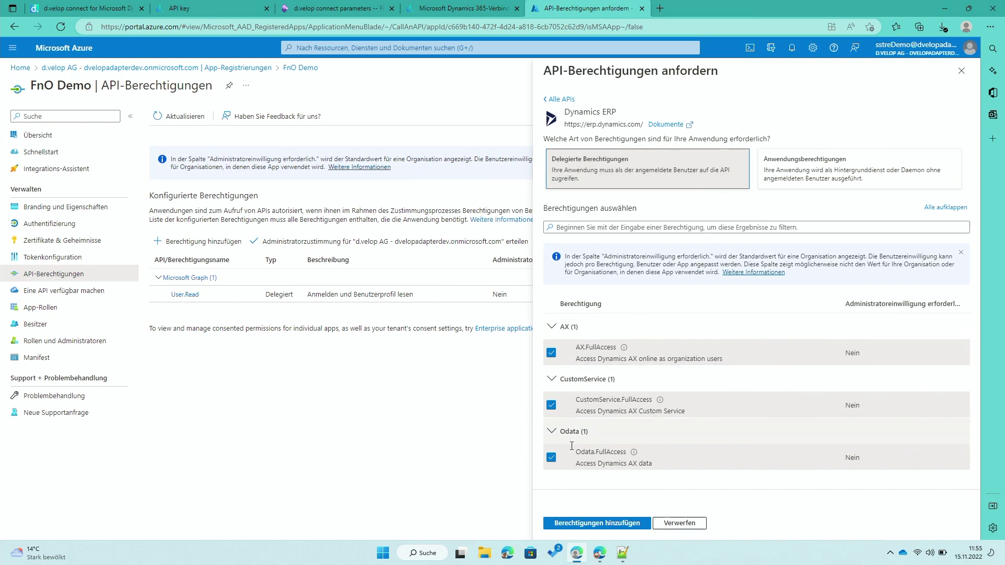
{"action": "left_click", "coordinate": [640, 525]}
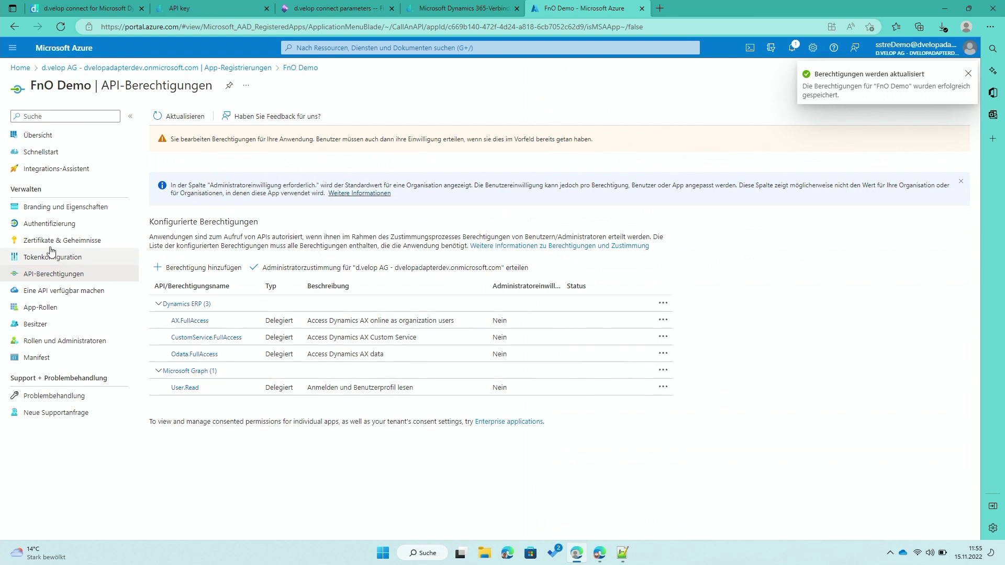
Create a client secret for FnO Demo without a description, valid for 24 months.
{"action": "left_click", "coordinate": [35, 240]}
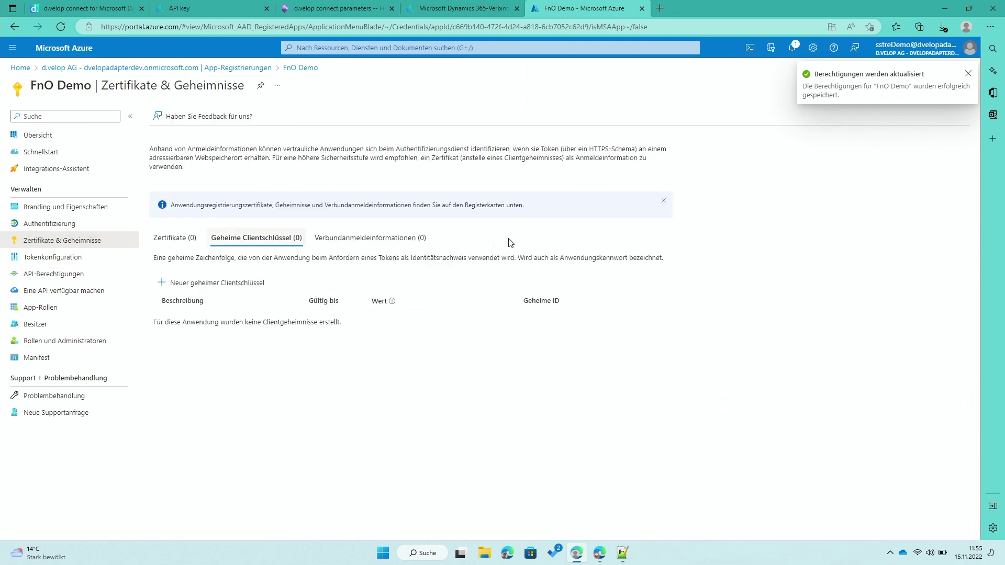
{"action": "left_click", "coordinate": [176, 282]}
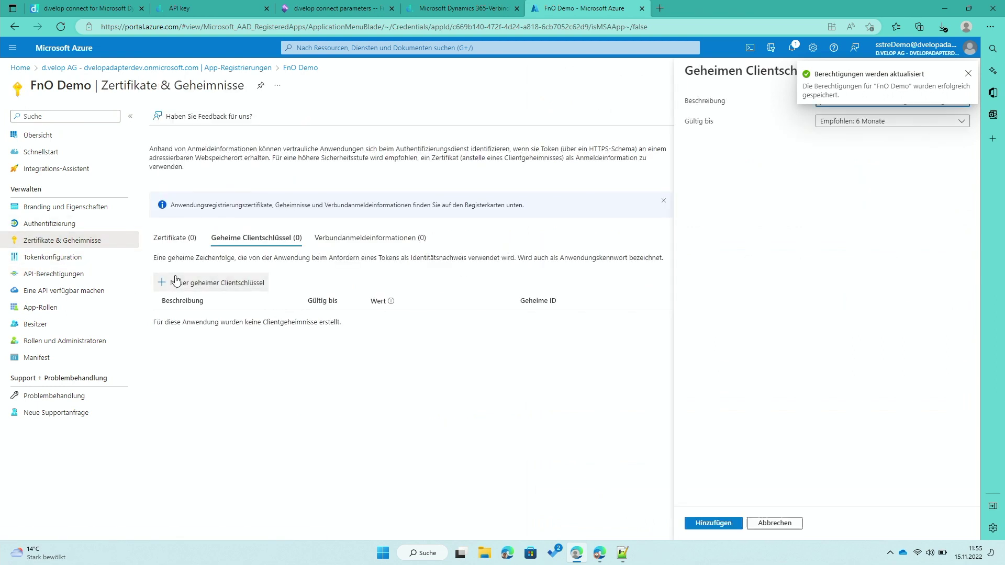
{"action": "left_click", "coordinate": [967, 73]}
{"action": "left_click", "coordinate": [959, 122]}
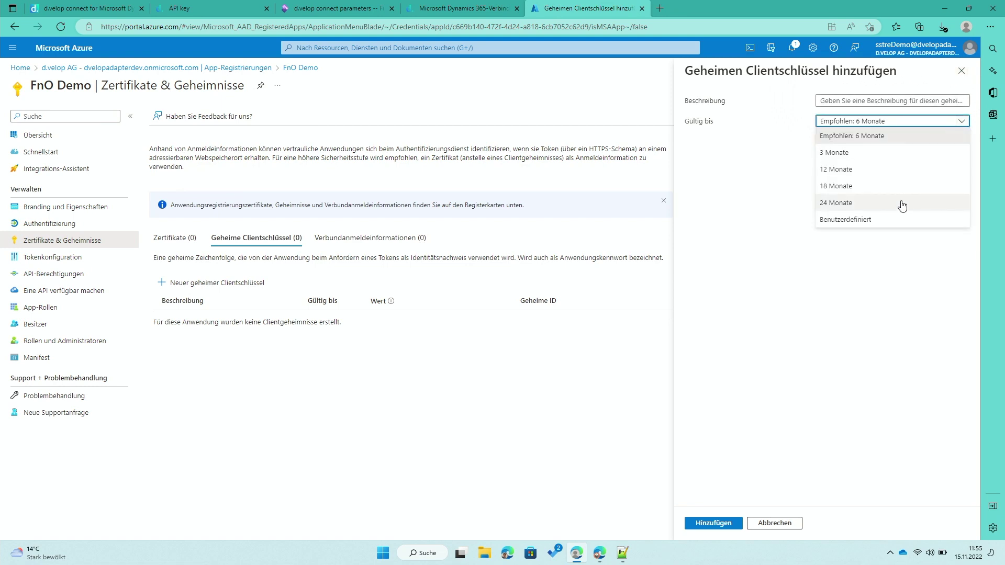
{"action": "left_click", "coordinate": [900, 202]}
{"action": "left_click", "coordinate": [891, 100]}
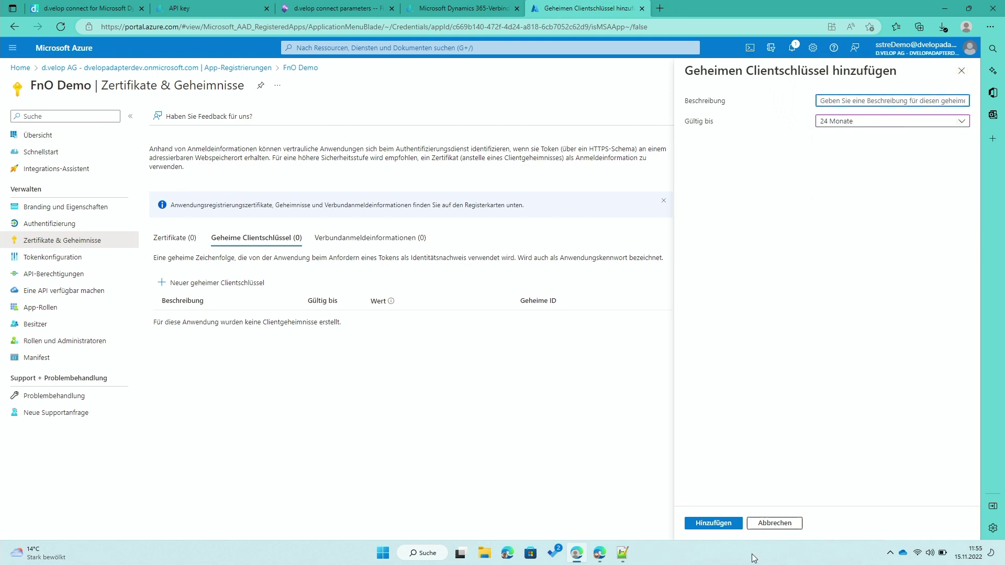
{"action": "left_click", "coordinate": [714, 524]}
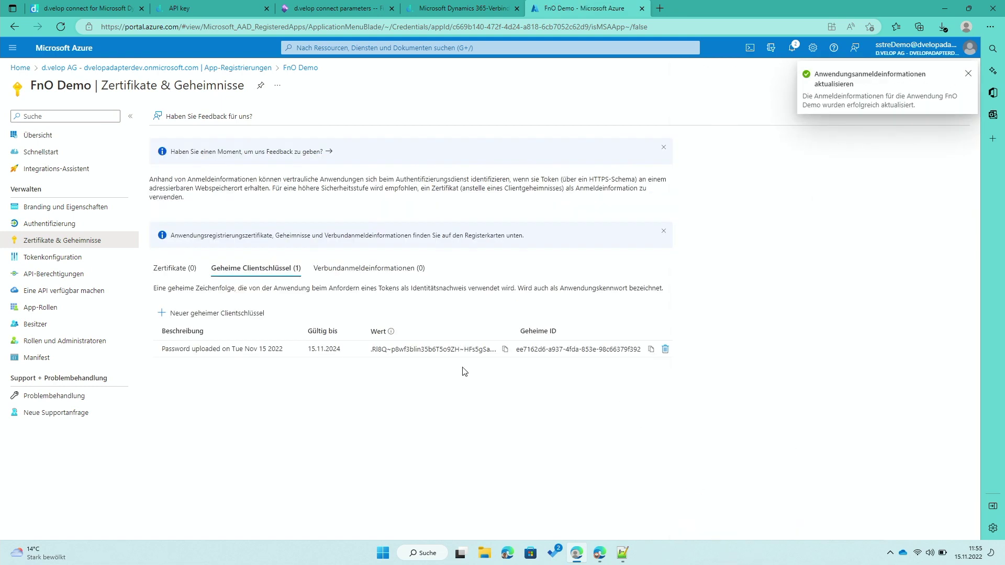
Copy the new client secret's value and paste it as the Clientschlüssel in the Microsoft Dynamics 365 F&O connection data.
{"action": "left_click", "coordinate": [505, 349]}
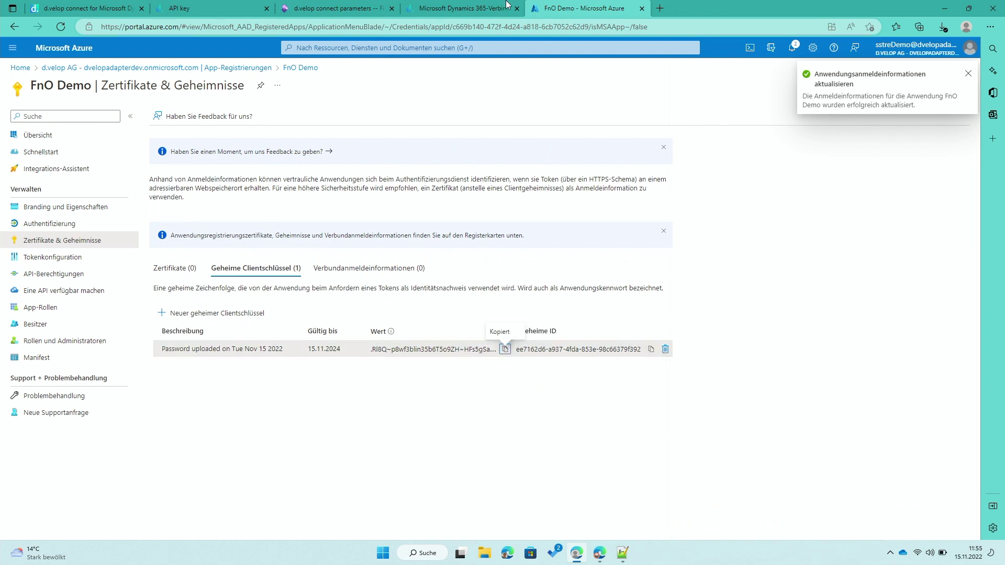
{"action": "left_click", "coordinate": [466, 8]}
{"action": "left_click", "coordinate": [327, 393]}
{"action": "key", "text": "ctrl+v"}
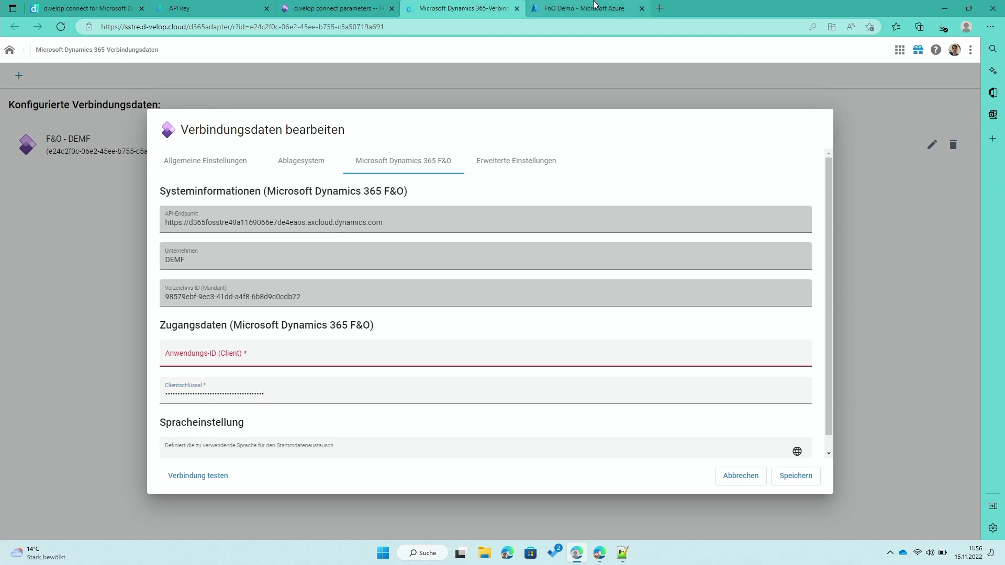
Copy the application (client) ID from the FnO Demo overview and paste it as the Anwendungs-ID (Client) in the connection data.
{"action": "left_click", "coordinate": [596, 7]}
{"action": "left_click", "coordinate": [59, 136]}
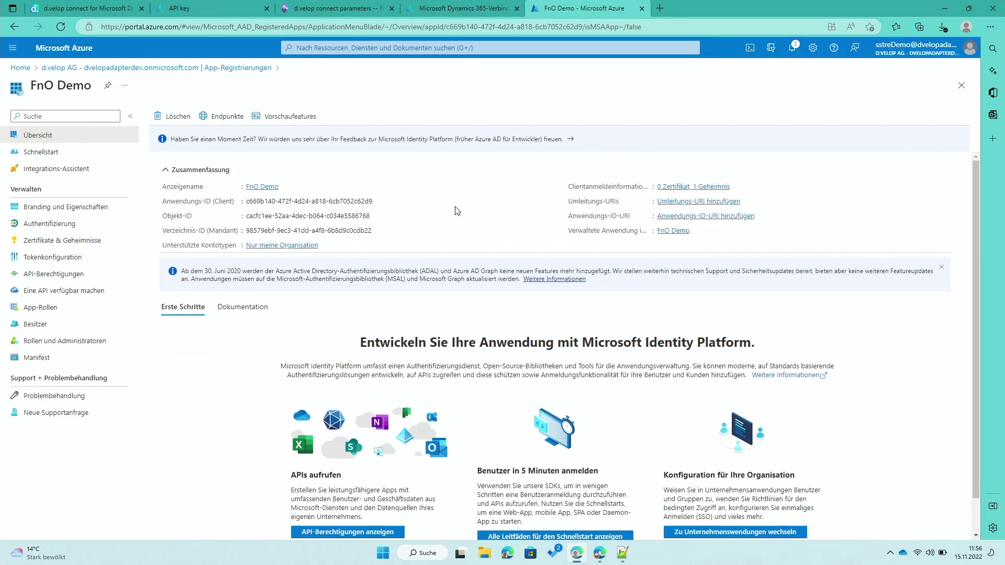
{"action": "left_click", "coordinate": [379, 202]}
{"action": "left_click", "coordinate": [378, 202]}
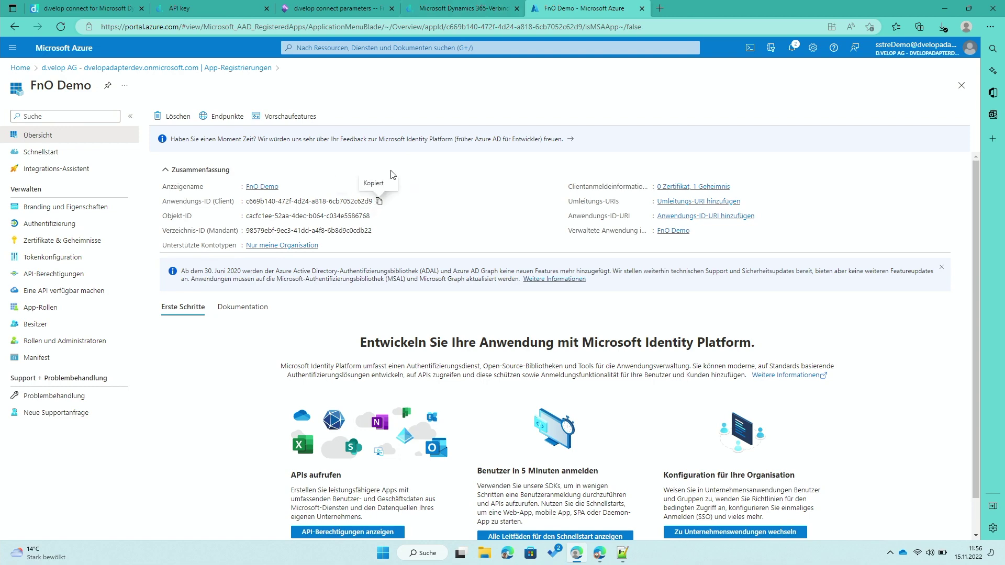
{"action": "left_click", "coordinate": [461, 9]}
{"action": "key", "text": "ctrl+v"}
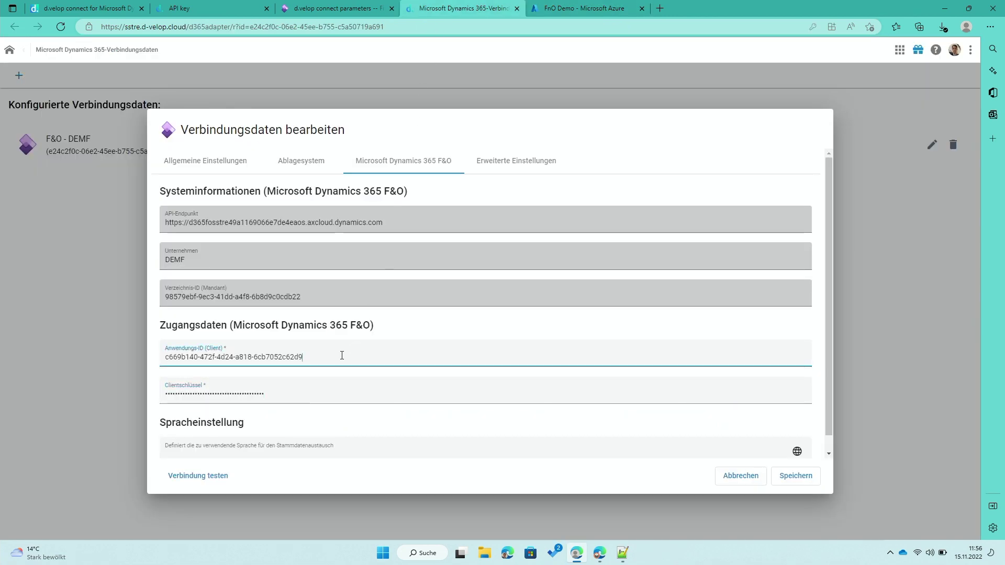
{"action": "scroll", "coordinate": [350, 343], "scroll_direction": "down", "scroll_amount": 1}
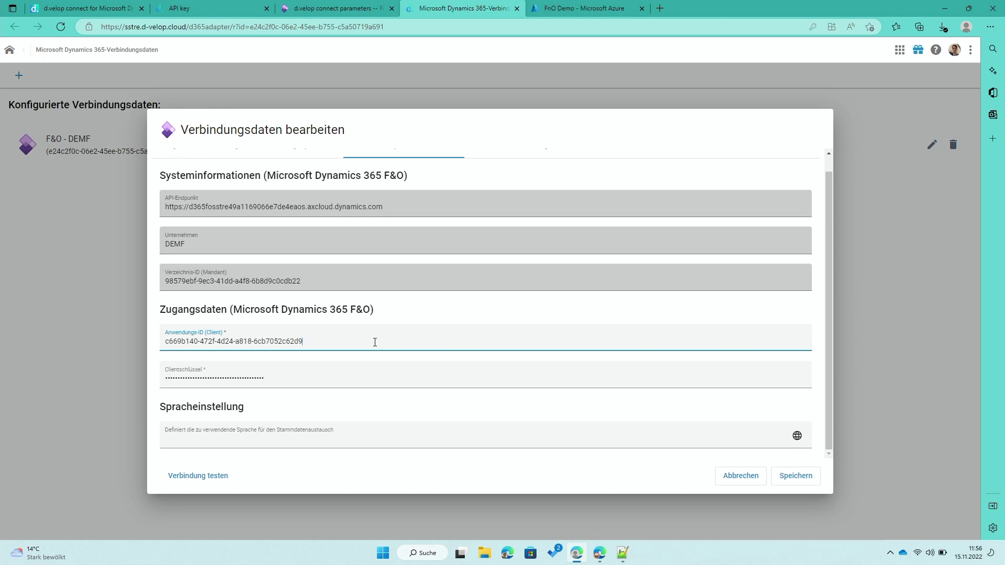
Switch to Finance and Operations and open the Users list of the System administration module.
{"action": "left_click", "coordinate": [338, 8]}
{"action": "left_click", "coordinate": [8, 73]}
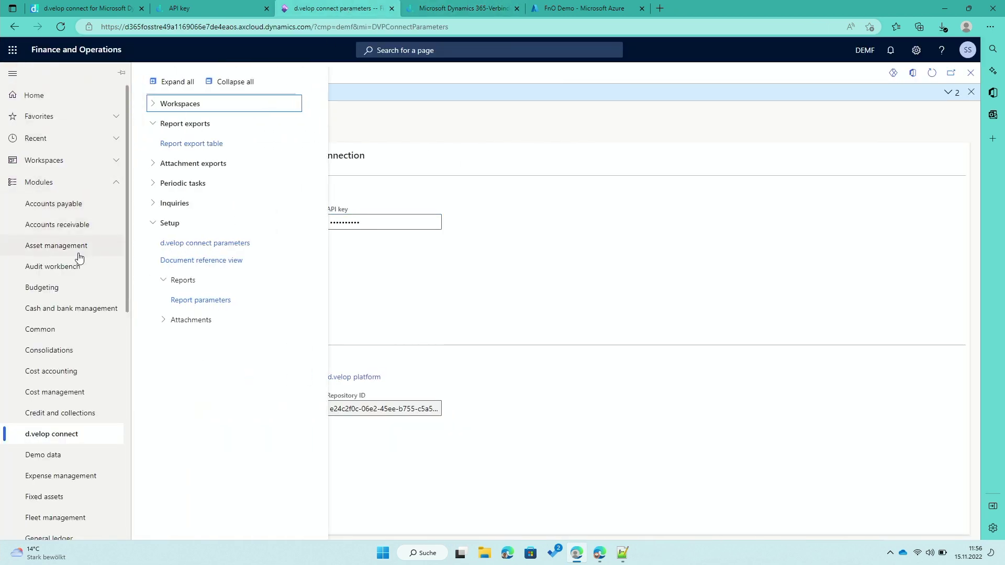
{"action": "scroll", "coordinate": [74, 433], "scroll_direction": "down", "scroll_amount": 3}
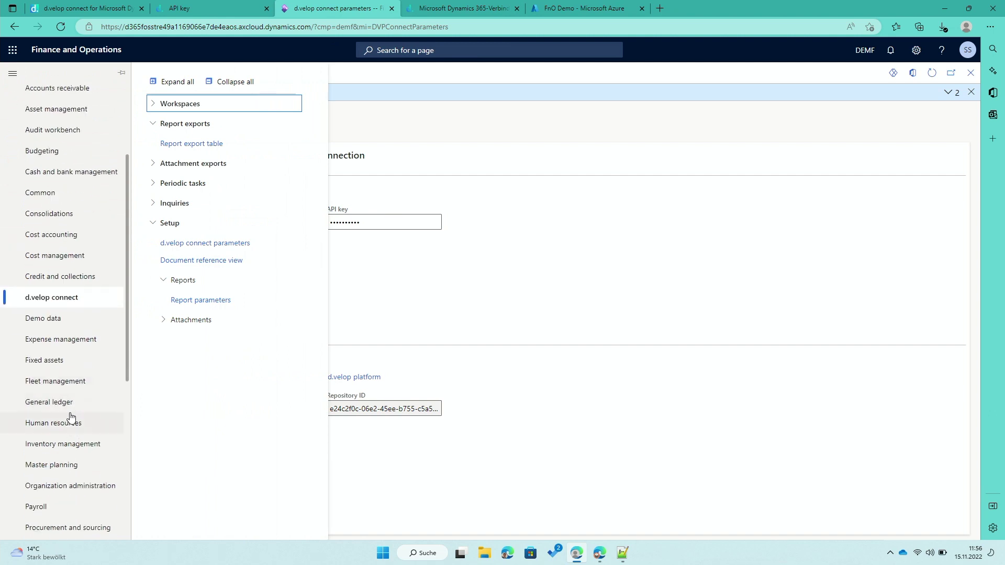
{"action": "scroll", "coordinate": [69, 424], "scroll_direction": "down", "scroll_amount": 5}
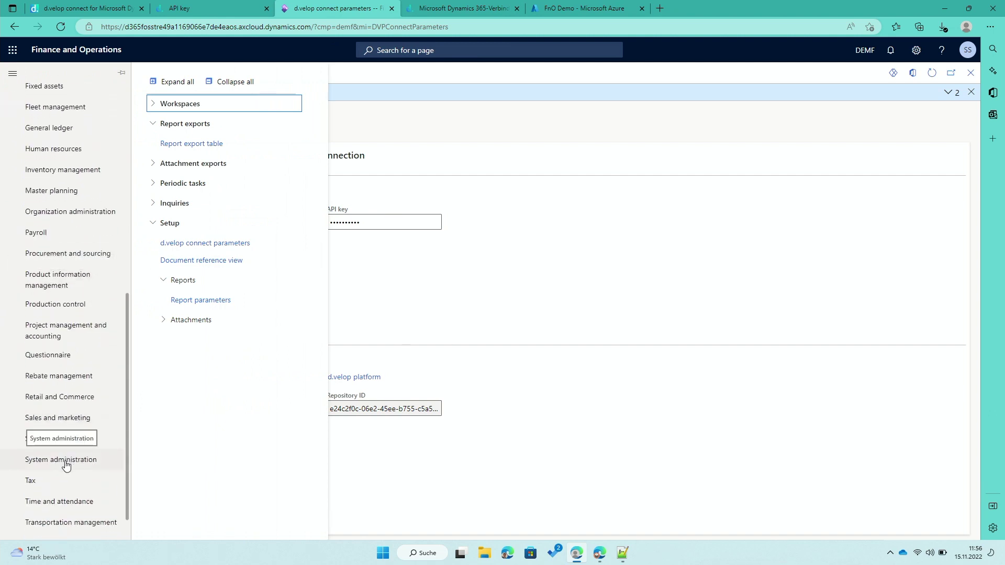
{"action": "left_click", "coordinate": [65, 463]}
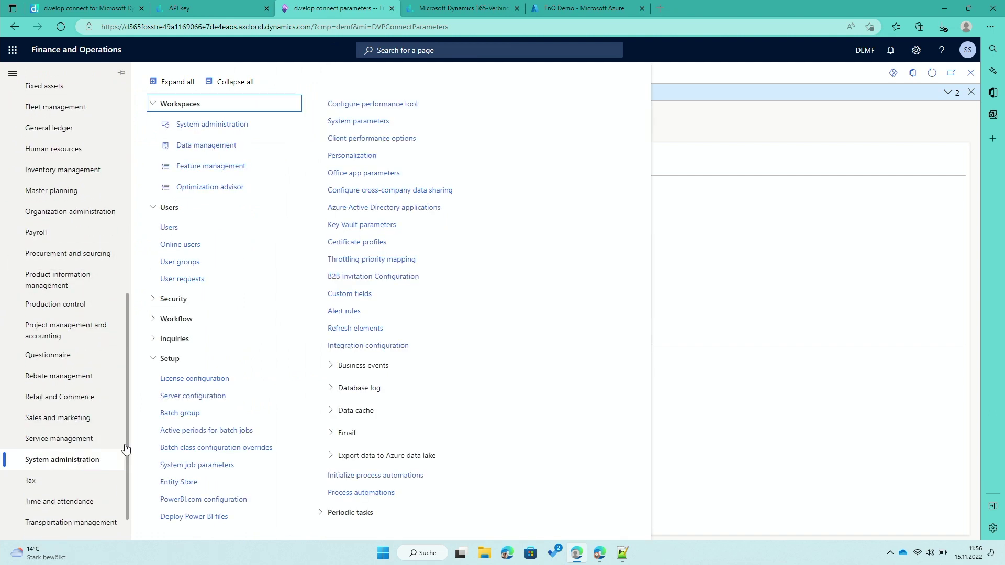
{"action": "left_click", "coordinate": [178, 225]}
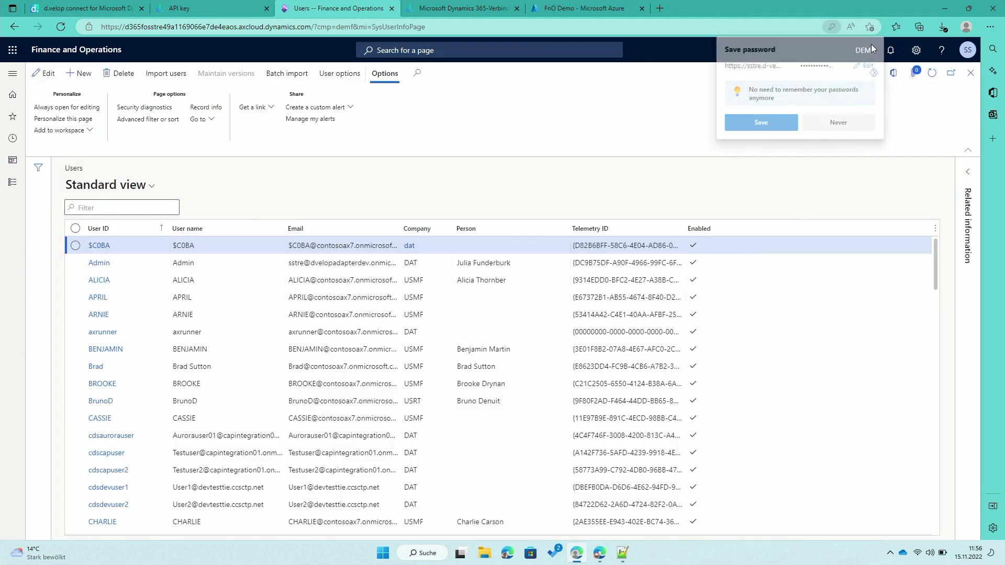
Open the dvelopConnect technical service user and examine its assigned API roles for accounts payable automation and archiving.
{"action": "scroll", "coordinate": [224, 326], "scroll_direction": "down", "scroll_amount": 2}
{"action": "scroll", "coordinate": [224, 326], "scroll_direction": "down", "scroll_amount": 2}
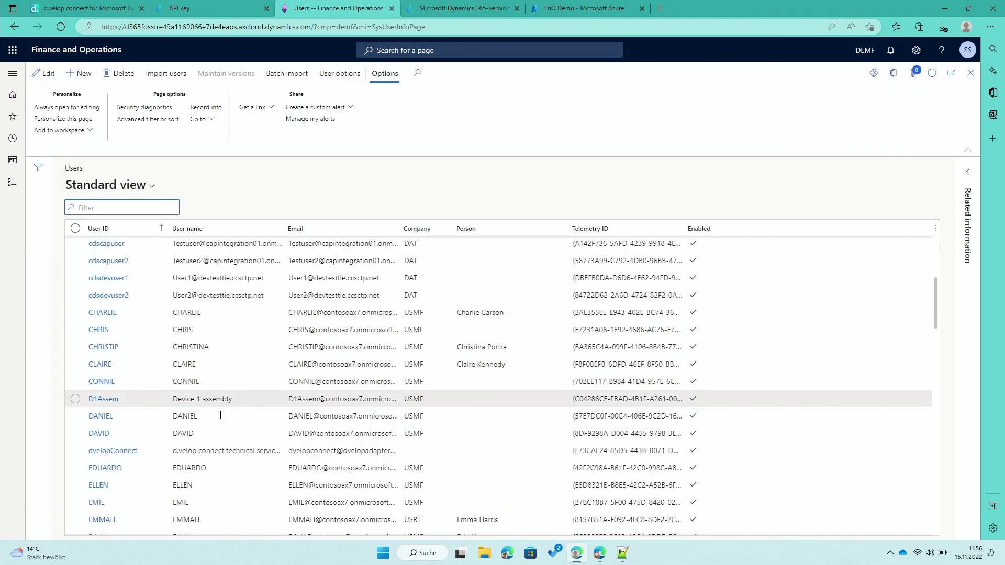
{"action": "left_click", "coordinate": [134, 446]}
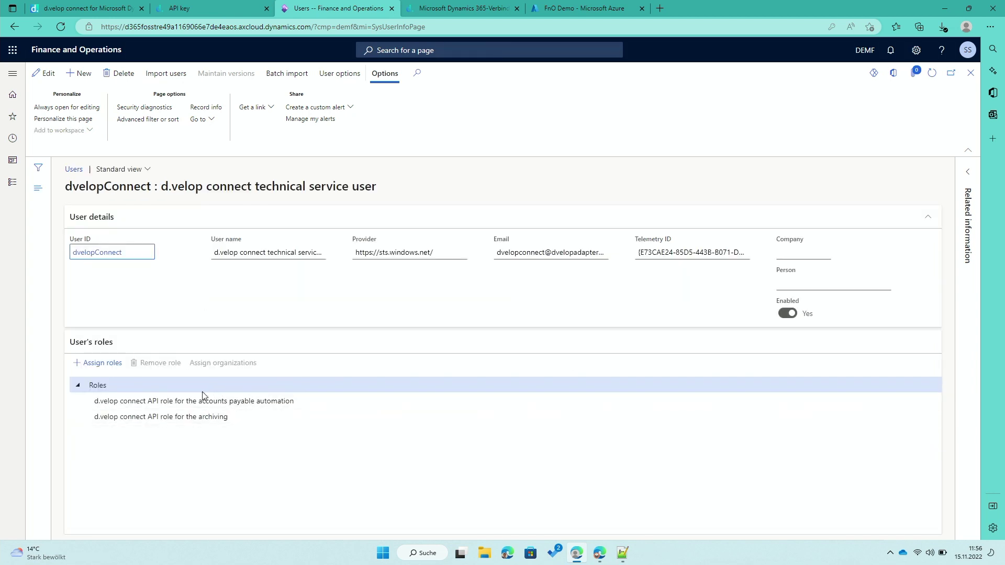
{"action": "left_click_drag", "start_coordinate": [228, 417], "coordinate": [90, 403]}
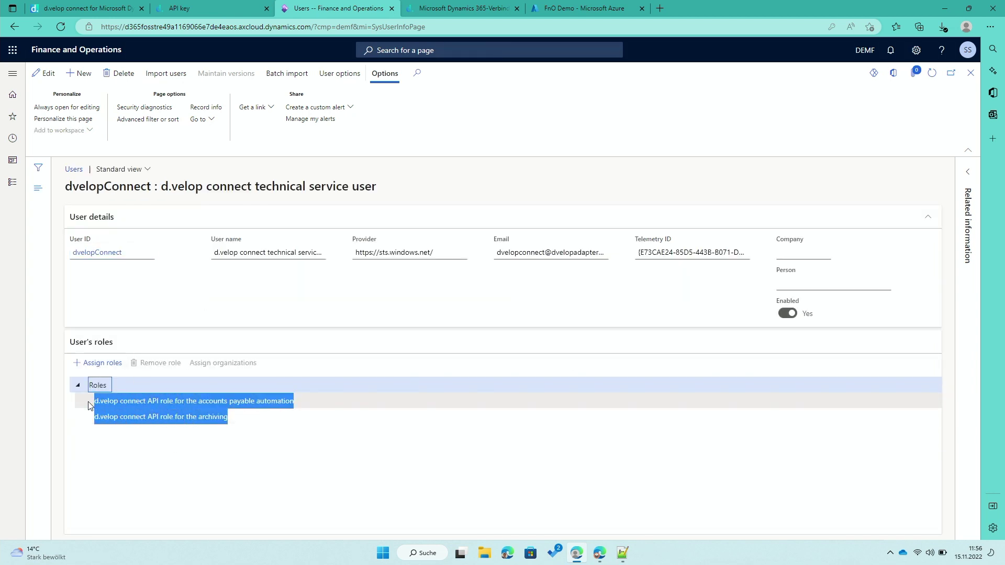
{"action": "left_click", "coordinate": [280, 429]}
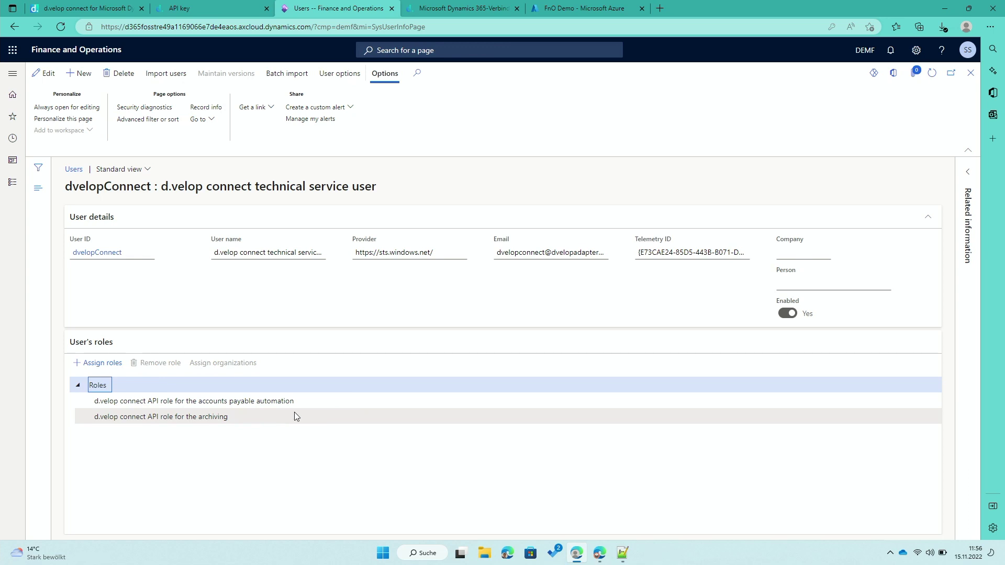
{"action": "left_click_drag", "start_coordinate": [229, 417], "coordinate": [94, 419]}
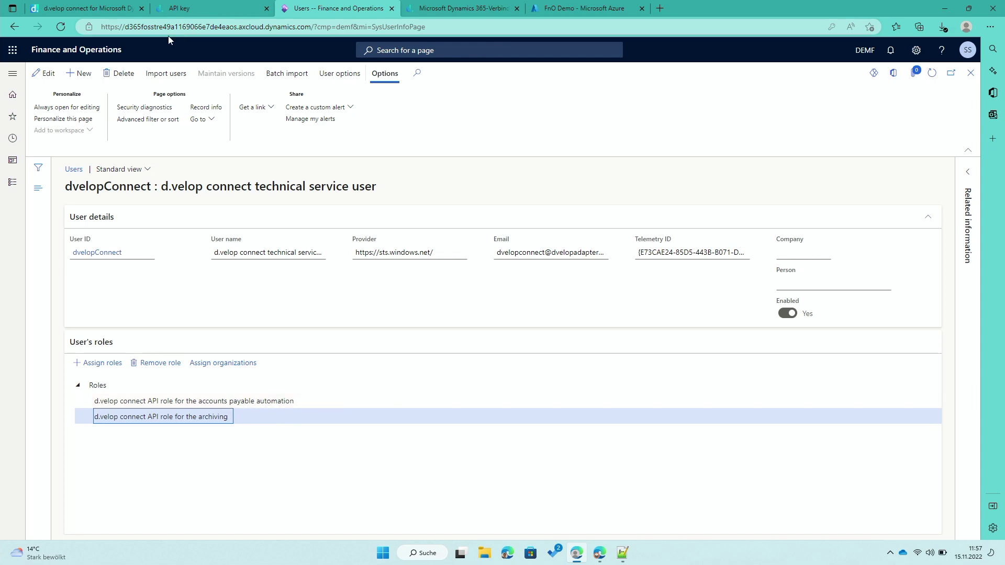
Open the Azure Active Directory applications page of the System administration module.
{"action": "left_click", "coordinate": [13, 75]}
{"action": "scroll", "coordinate": [68, 352], "scroll_direction": "down", "scroll_amount": 8}
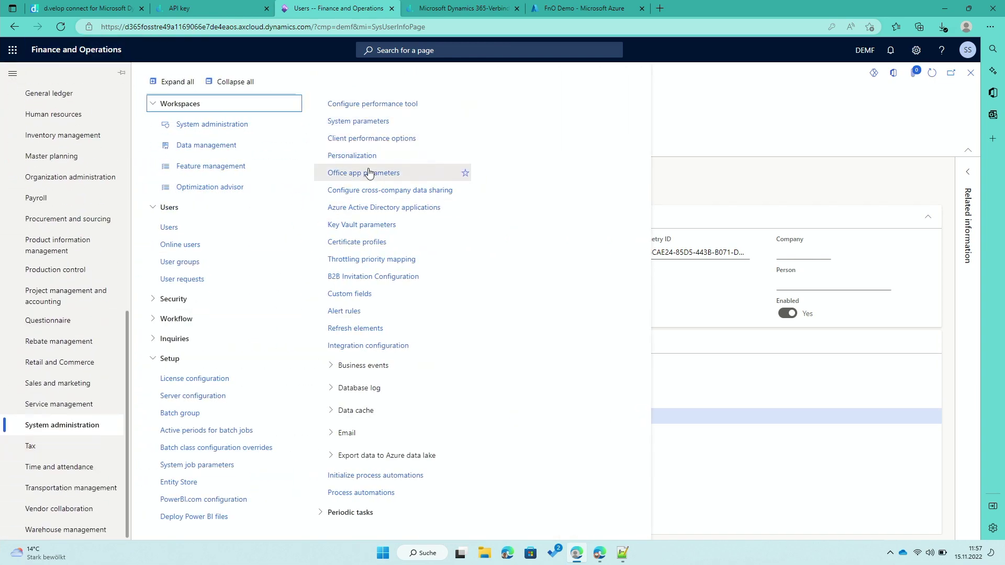
{"action": "left_click", "coordinate": [375, 208]}
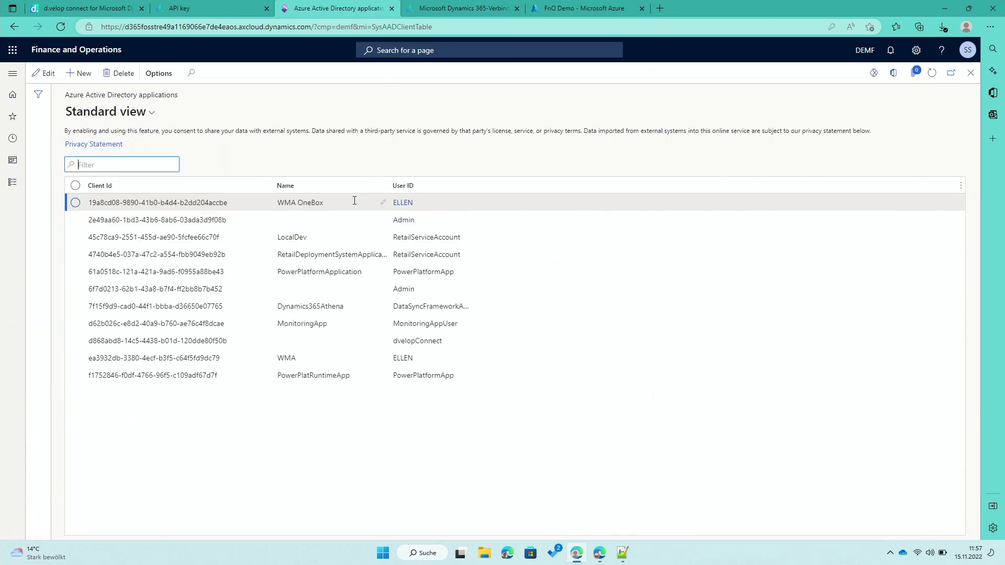
Add a new application record and paste the application (client) ID of FnO Demo from Azure as its Client Id.
{"action": "left_click", "coordinate": [80, 73]}
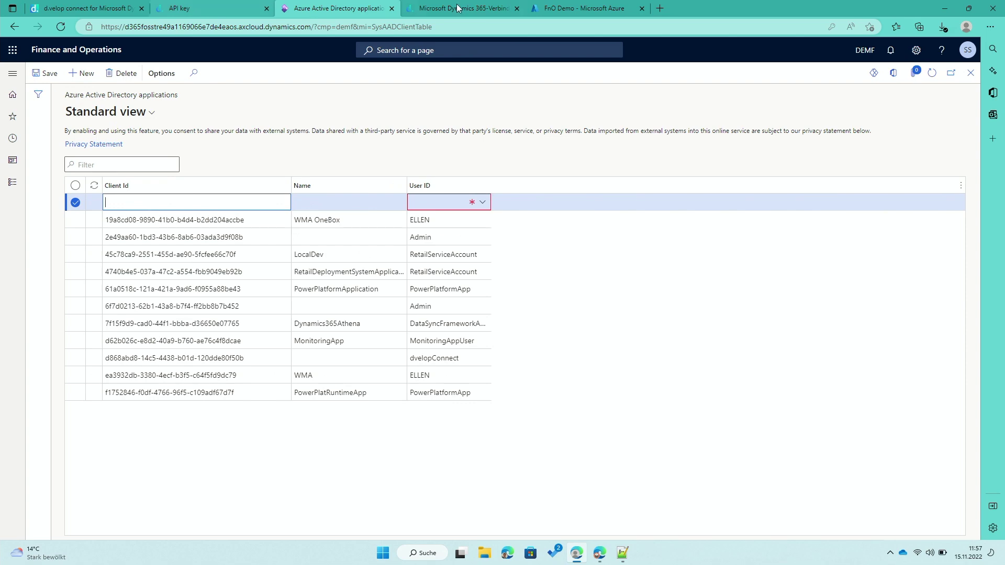
{"action": "left_click", "coordinate": [588, 6]}
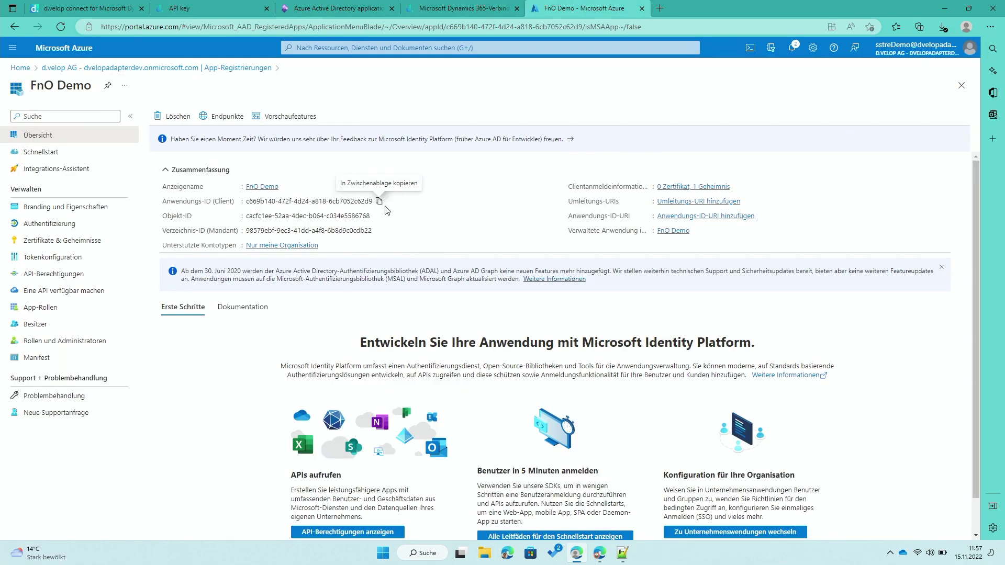
{"action": "left_click", "coordinate": [319, 7]}
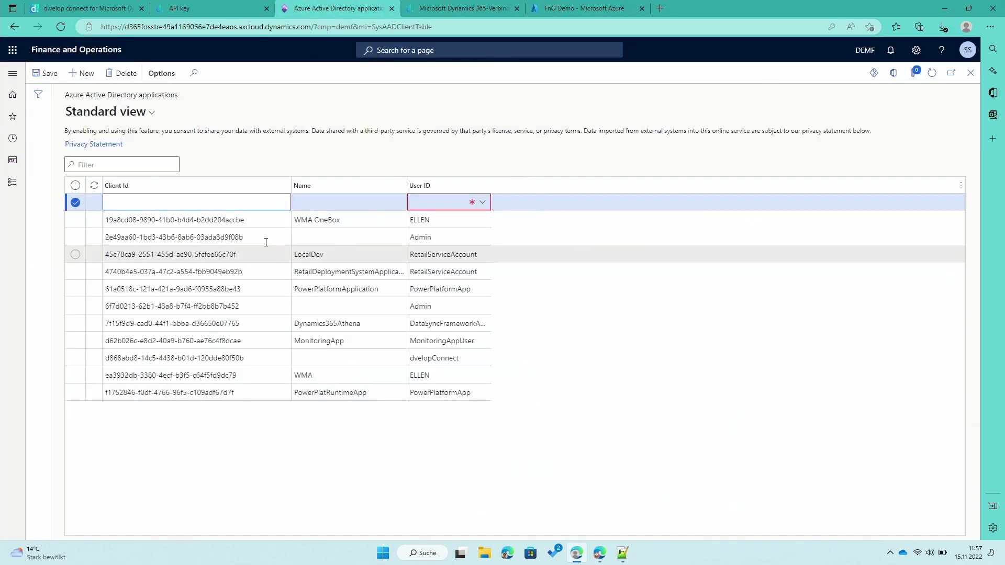
{"action": "key", "text": "ctrl+v"}
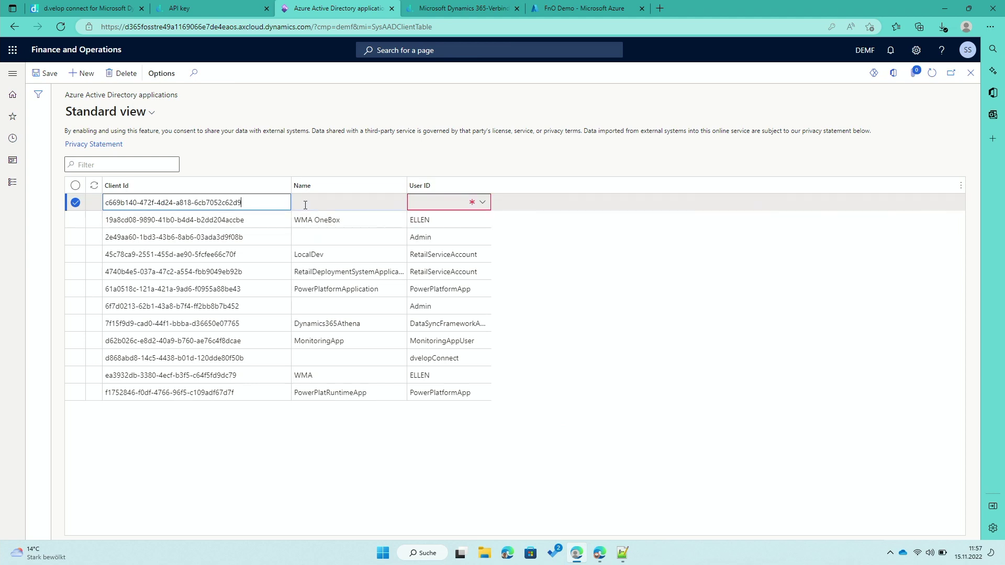
Name the new application record d.velop and assign it the dvelopConnect user ID.
{"action": "left_click", "coordinate": [314, 205]}
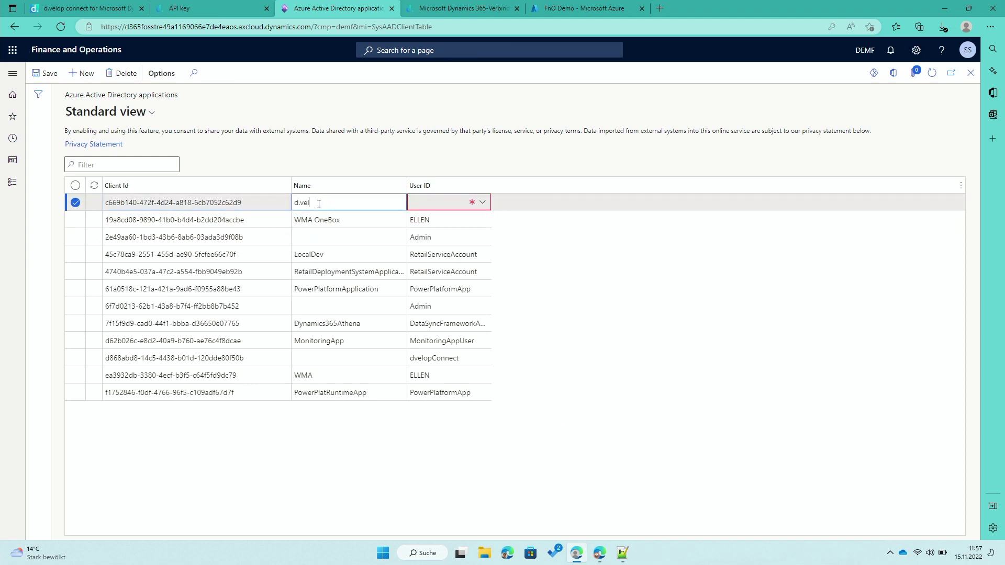
{"action": "type", "text": "d.velop"}
{"action": "left_click", "coordinate": [482, 202]}
{"action": "type", "text": "d"}
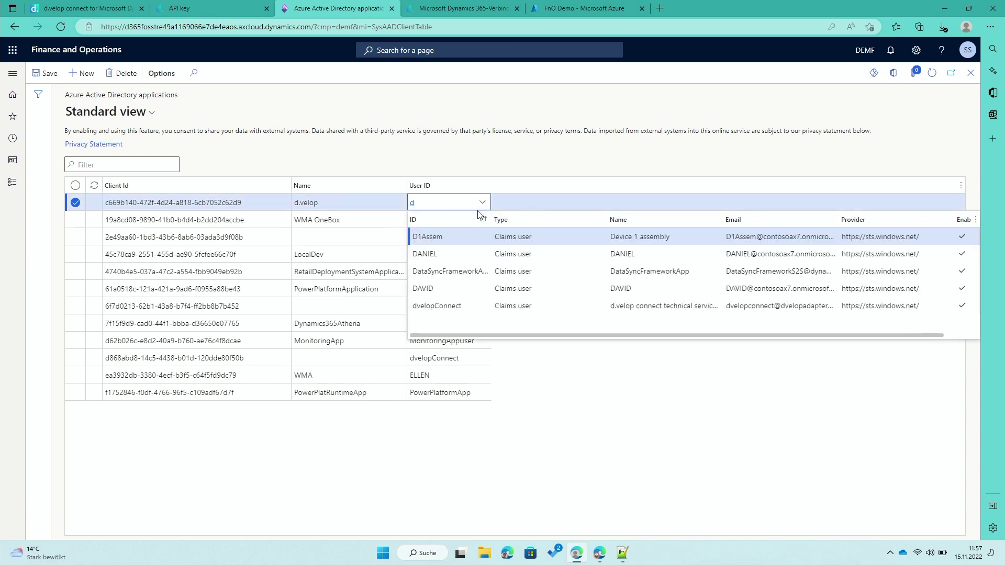
{"action": "left_click", "coordinate": [451, 306]}
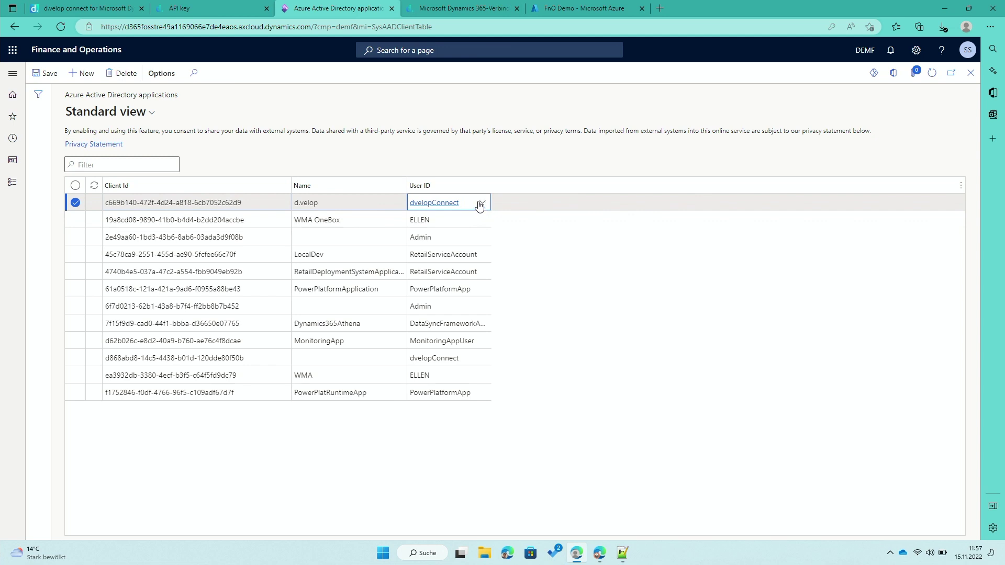
Switch to the Microsoft Dynamics 365 connection data in d.velop, test the F&O connection and dismiss the notification.
{"action": "left_click", "coordinate": [461, 8]}
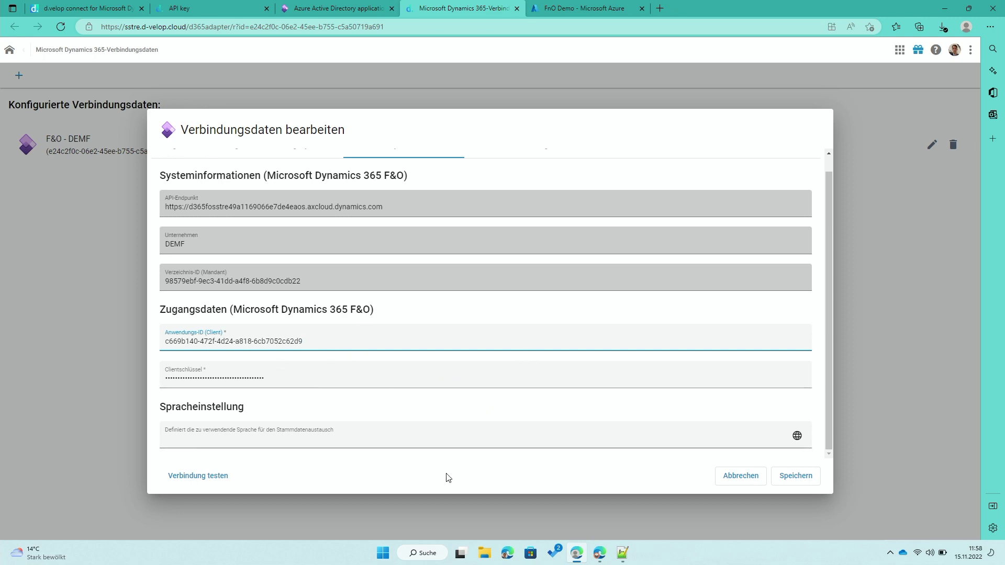
{"action": "left_click", "coordinate": [195, 482]}
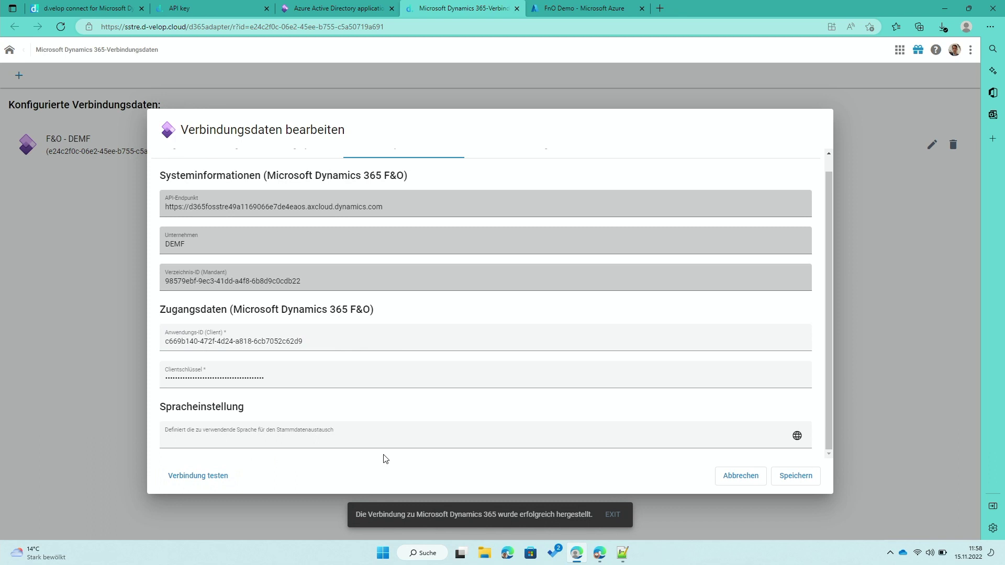
{"action": "left_click", "coordinate": [608, 513]}
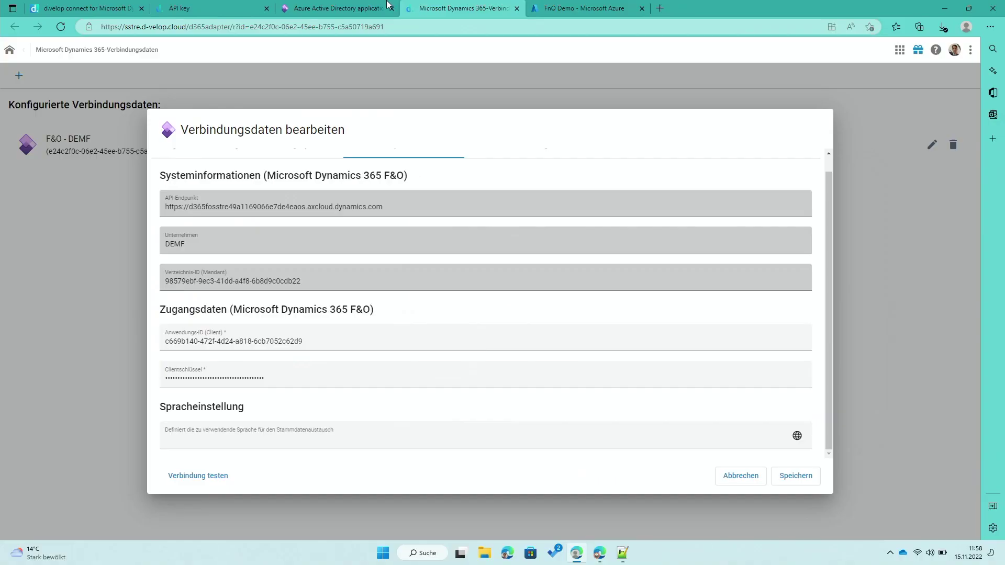
Switch back to Finance and Operations and open the Report parameters in the setup of the d.velop connect module.
{"action": "left_click", "coordinate": [552, 91]}
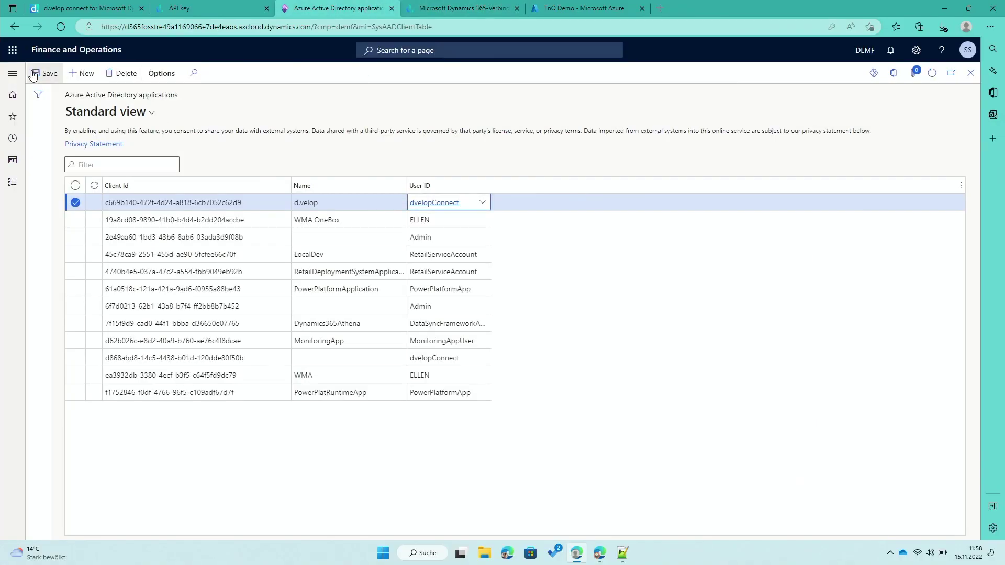
{"action": "left_click", "coordinate": [9, 73]}
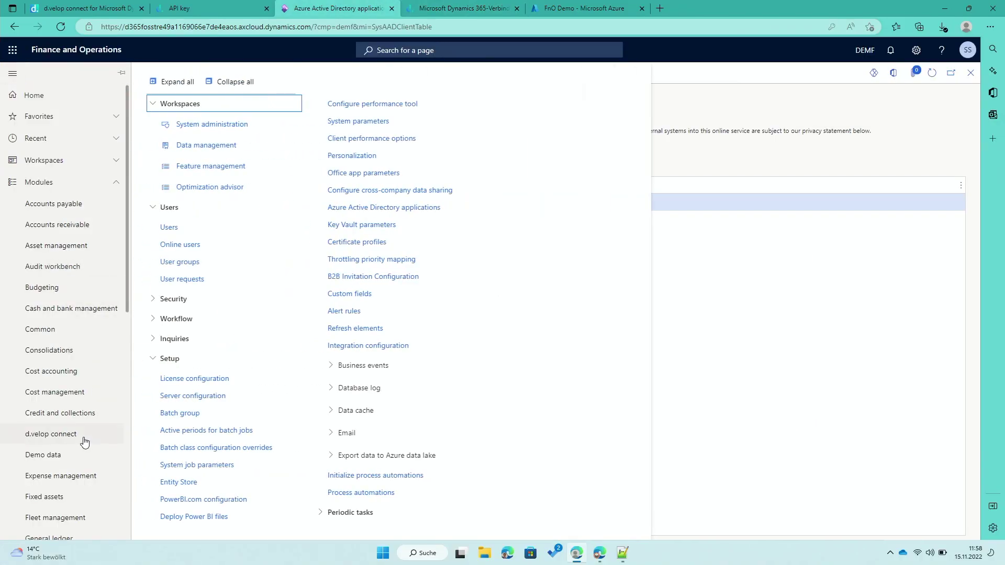
{"action": "scroll", "coordinate": [75, 463], "scroll_direction": "down", "scroll_amount": 2}
{"action": "scroll", "coordinate": [76, 464], "scroll_direction": "up", "scroll_amount": 1}
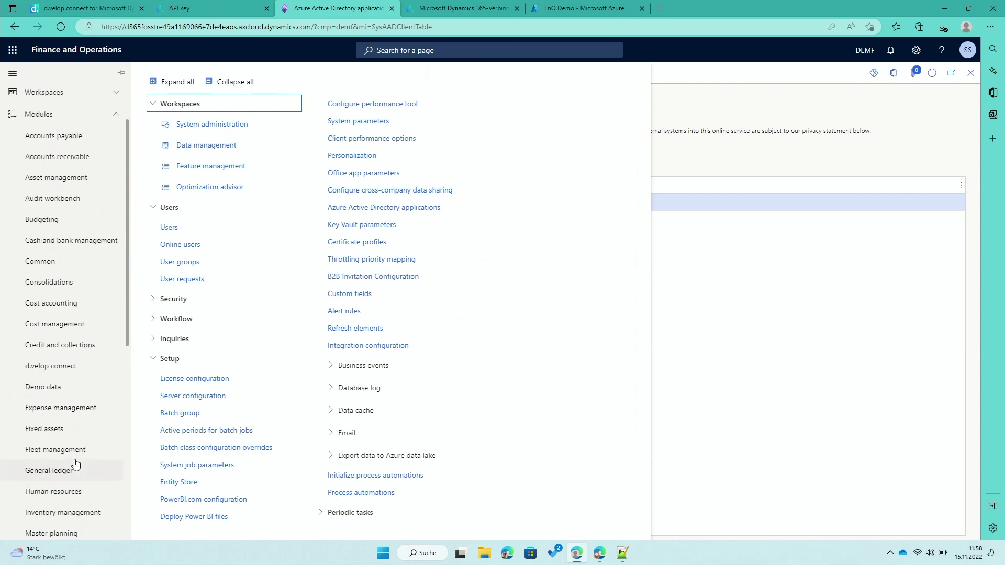
{"action": "scroll", "coordinate": [76, 464], "scroll_direction": "down", "scroll_amount": 1}
{"action": "scroll", "coordinate": [78, 455], "scroll_direction": "down", "scroll_amount": 1}
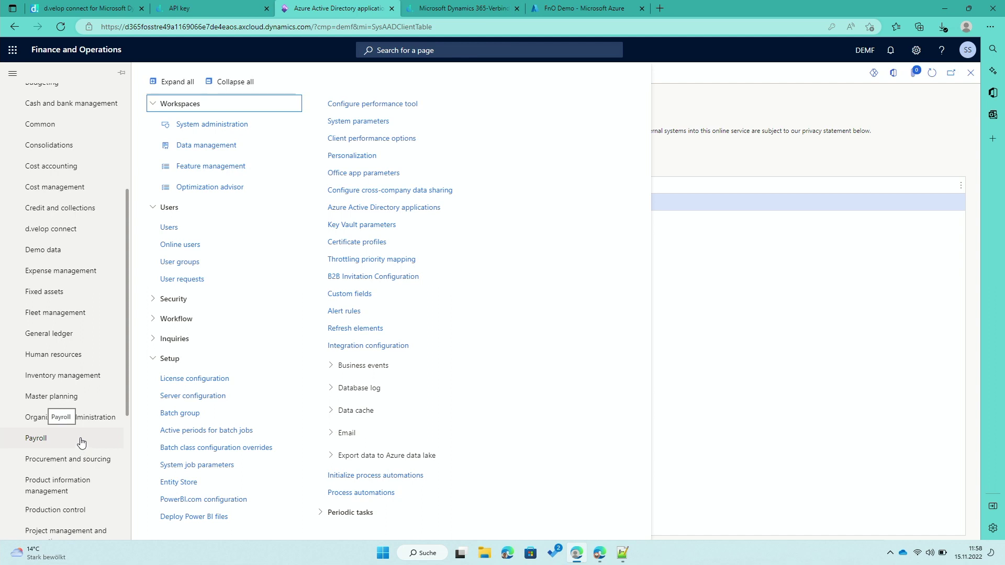
{"action": "scroll", "coordinate": [92, 220], "scroll_direction": "up", "scroll_amount": 2}
{"action": "scroll", "coordinate": [101, 251], "scroll_direction": "down", "scroll_amount": 6}
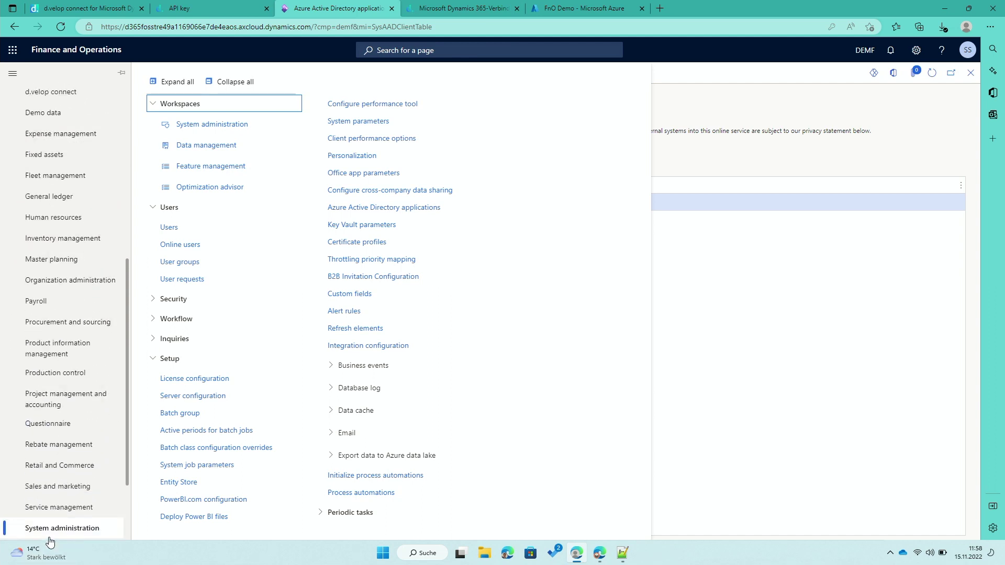
{"action": "scroll", "coordinate": [76, 456], "scroll_direction": "up", "scroll_amount": 6}
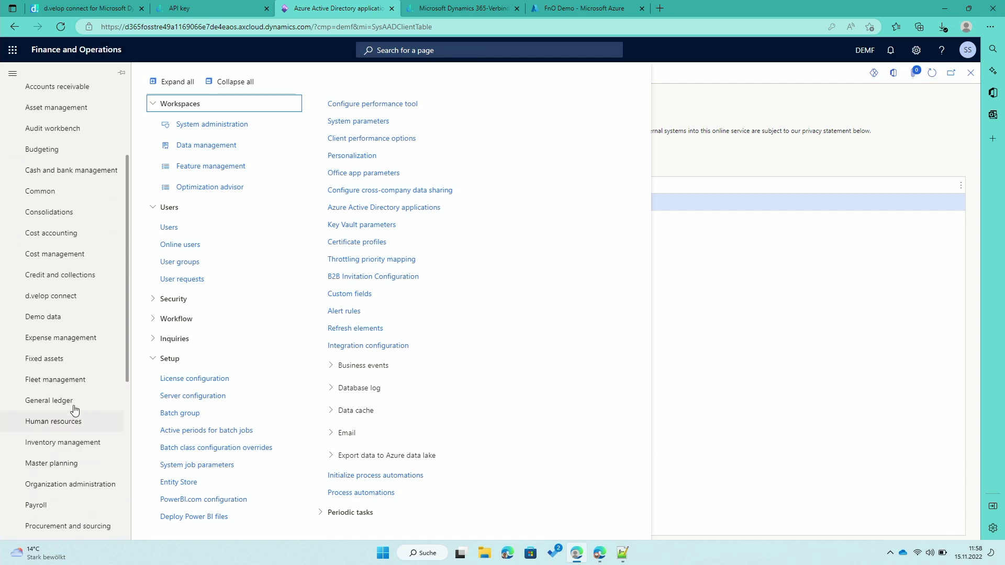
{"action": "left_click", "coordinate": [70, 297]}
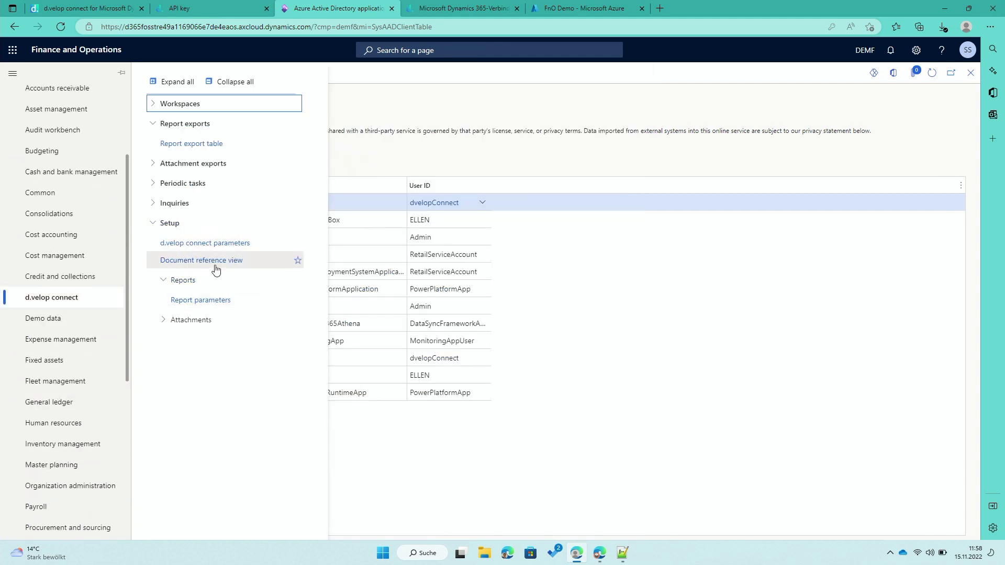
{"action": "left_click", "coordinate": [212, 299]}
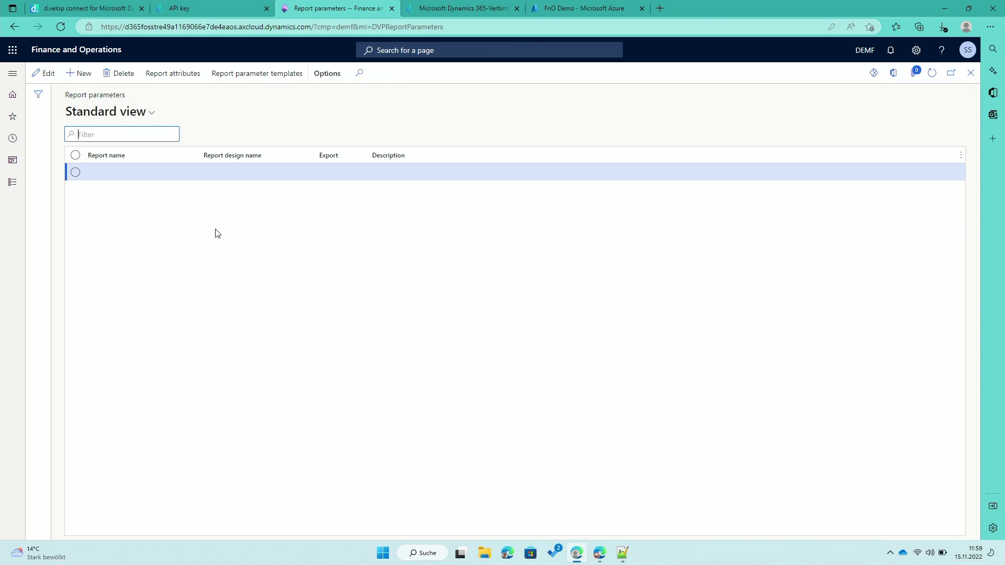
{"action": "left_click", "coordinate": [72, 76]}
{"action": "left_click", "coordinate": [208, 172]}
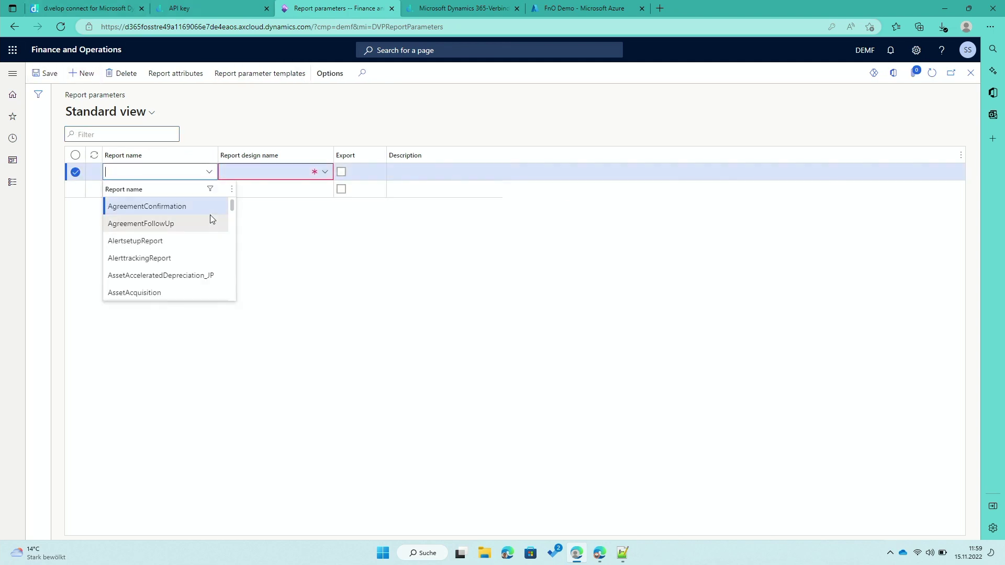
{"action": "type", "text": "SalesQu"}
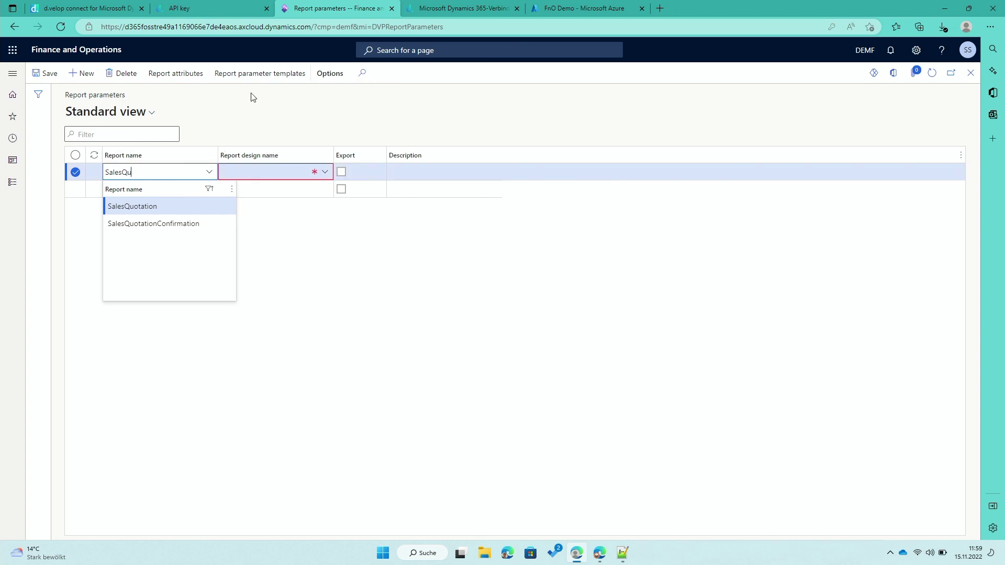
{"action": "left_click", "coordinate": [255, 122]}
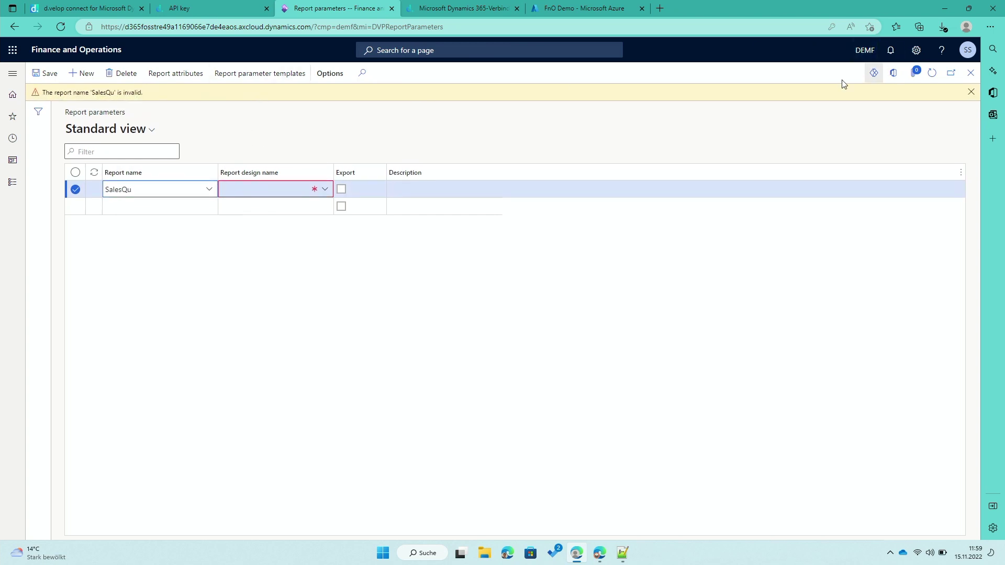
{"action": "left_click", "coordinate": [126, 79]}
Apply the report parameter templates with both the customer template and the vendor template enabled.
{"action": "left_click", "coordinate": [219, 73]}
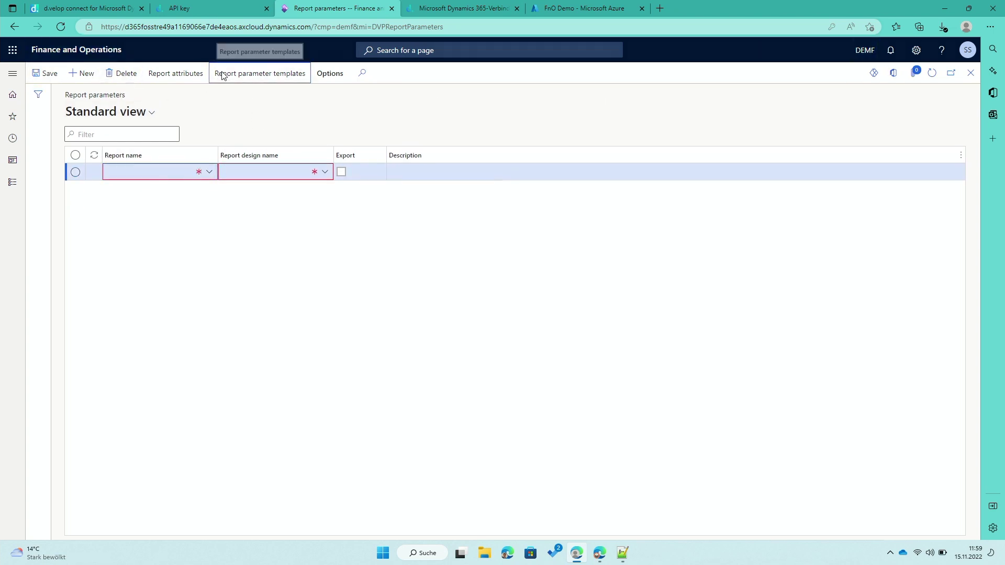
{"action": "left_click", "coordinate": [673, 143]}
{"action": "left_click", "coordinate": [674, 174]}
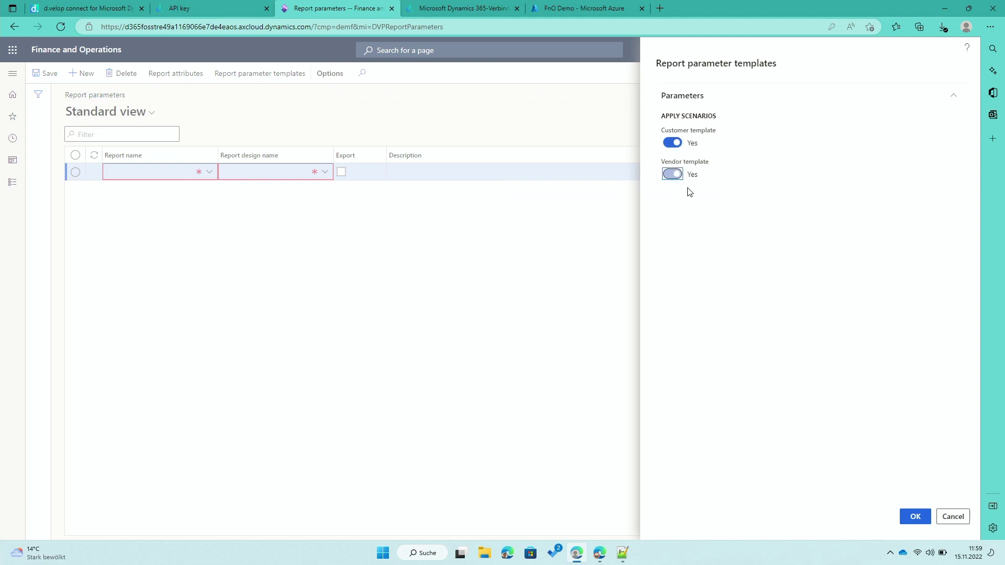
{"action": "left_click", "coordinate": [913, 517]}
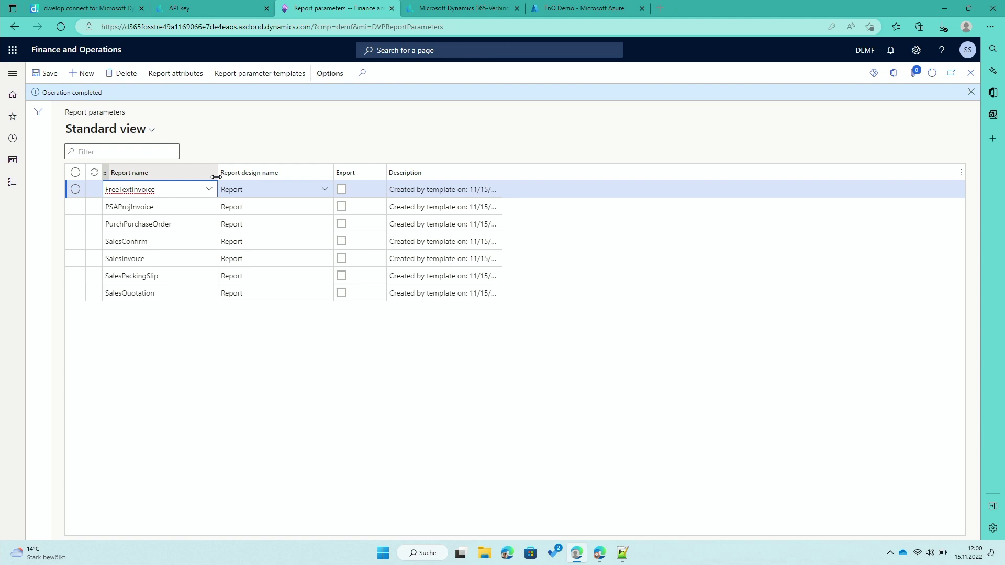
Open the report attributes of the SalesQuotation report and examine the available table fields and their Active, Primary key and Exception settings.
{"action": "left_click", "coordinate": [186, 292]}
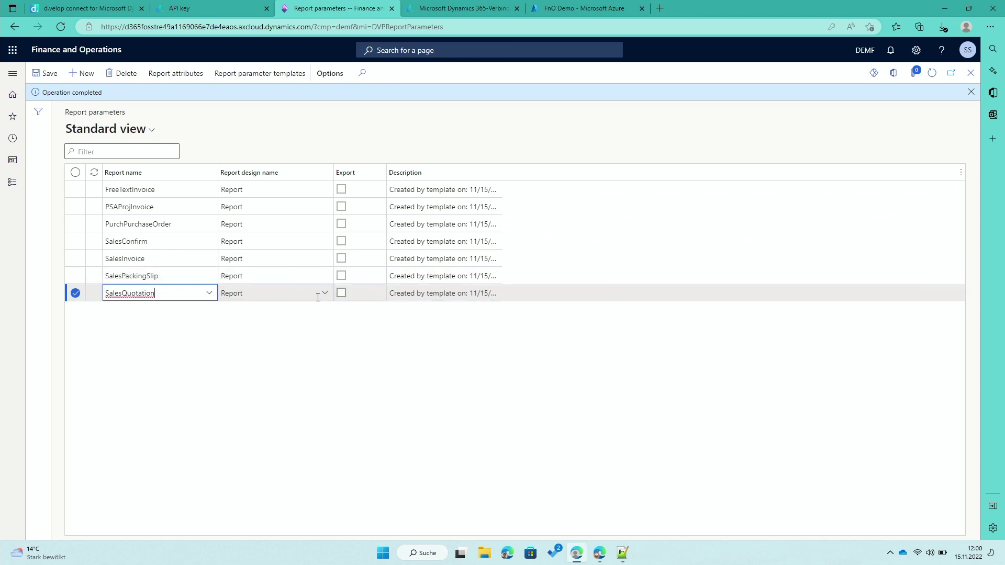
{"action": "left_click", "coordinate": [166, 74]}
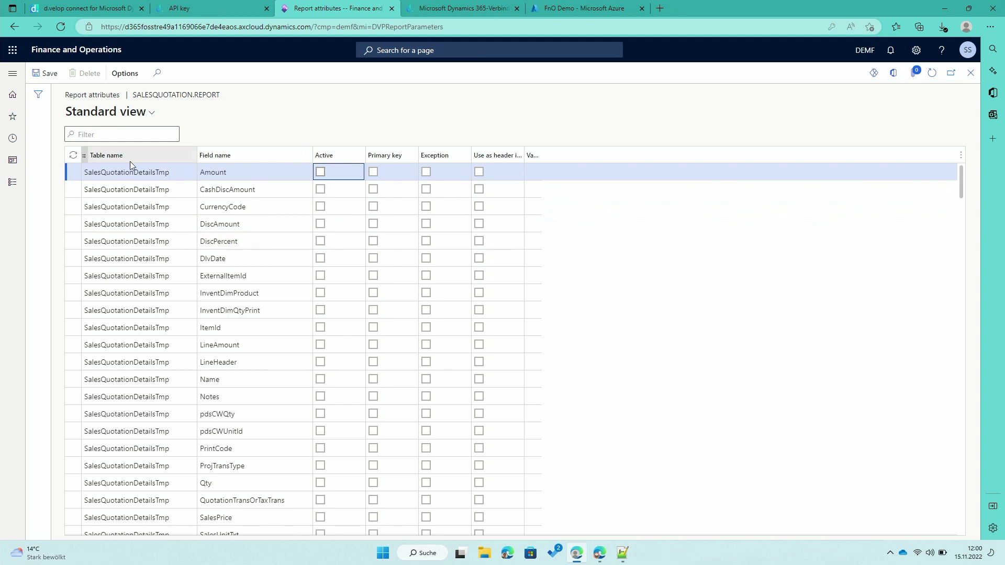
{"action": "scroll", "coordinate": [154, 327], "scroll_direction": "down", "scroll_amount": 20}
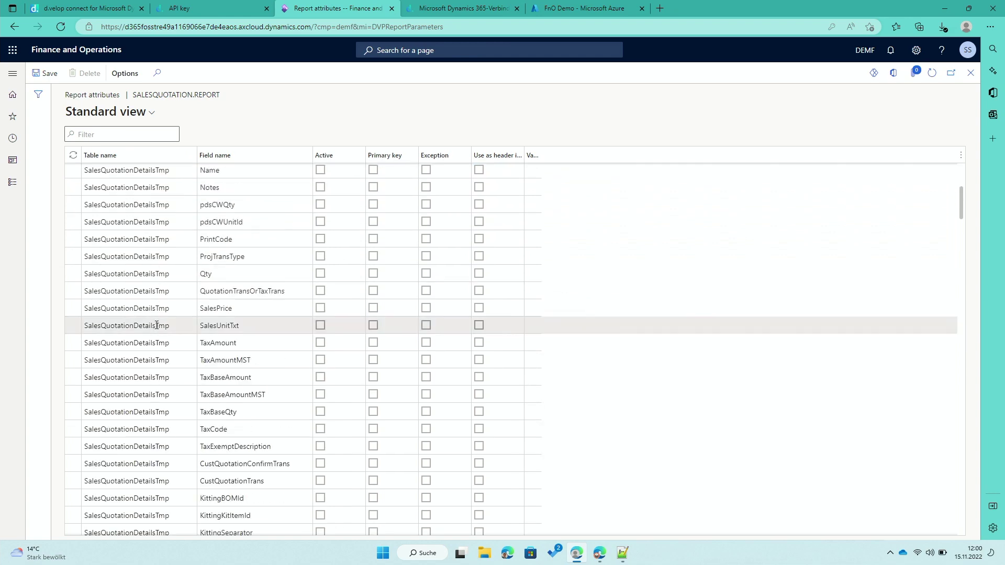
{"action": "scroll", "coordinate": [159, 314], "scroll_direction": "down", "scroll_amount": 11}
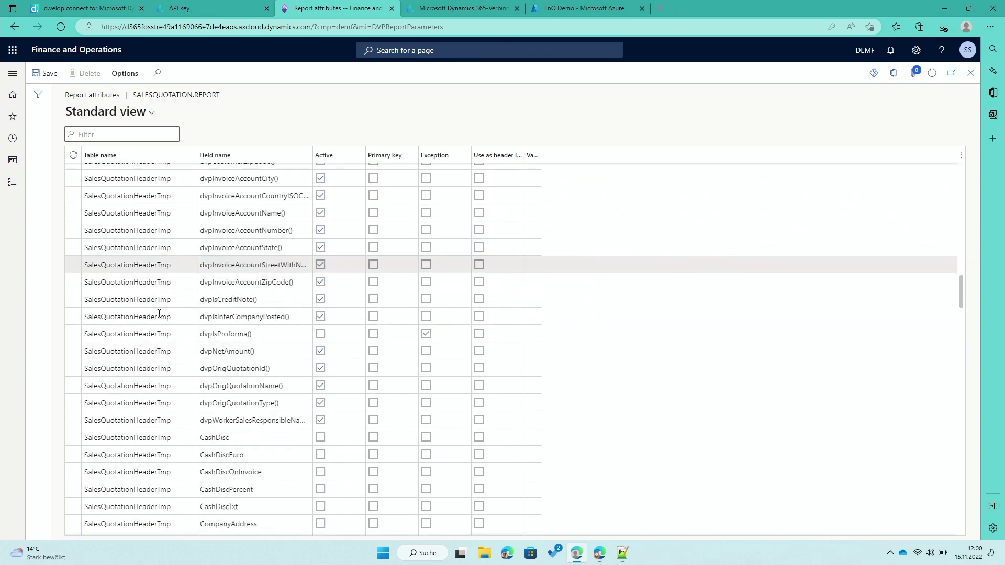
{"action": "scroll", "coordinate": [187, 270], "scroll_direction": "up", "scroll_amount": 5}
{"action": "scroll", "coordinate": [264, 251], "scroll_direction": "up", "scroll_amount": 20}
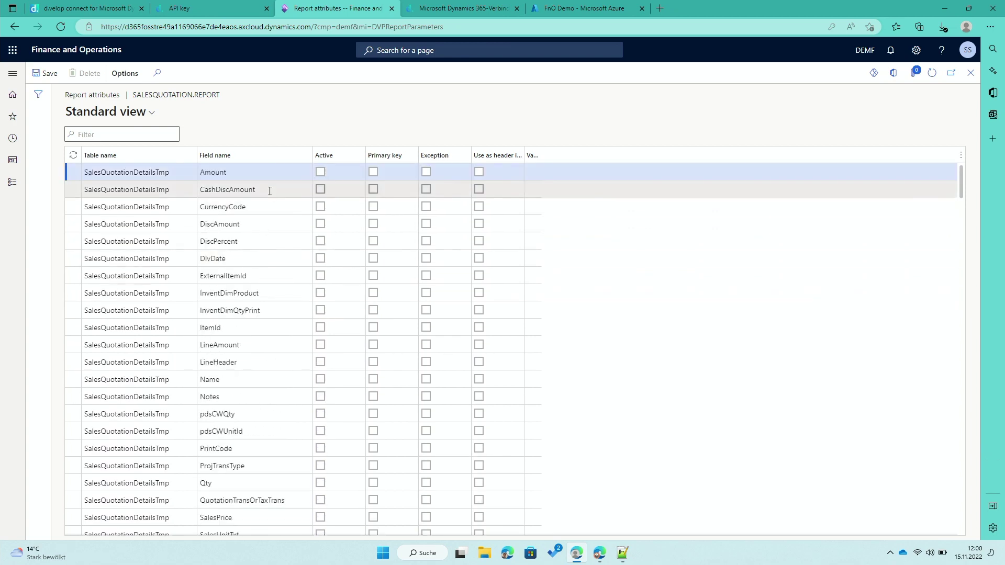
{"action": "scroll", "coordinate": [259, 235], "scroll_direction": "down", "scroll_amount": 3}
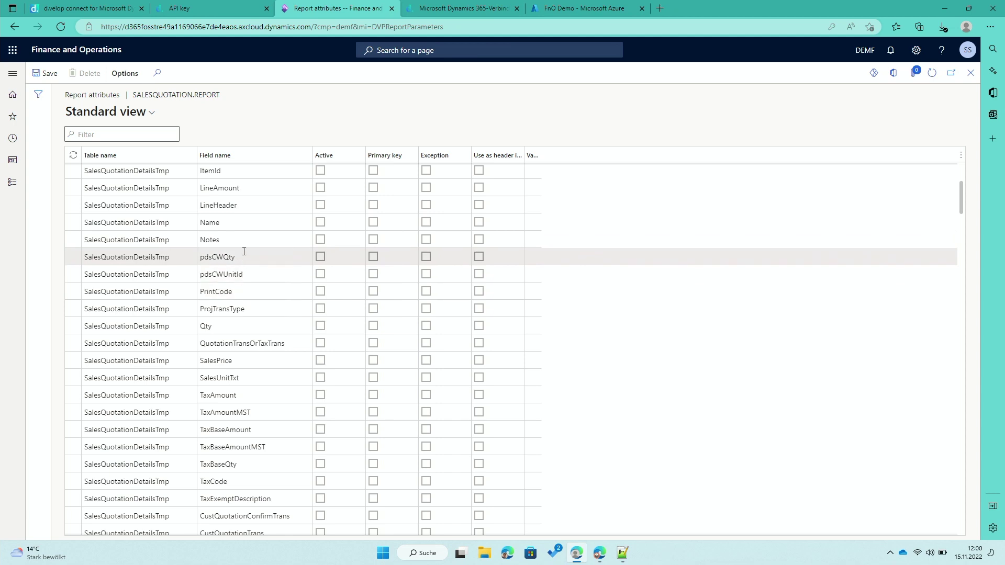
{"action": "left_click_drag", "start_coordinate": [250, 309], "coordinate": [199, 308]}
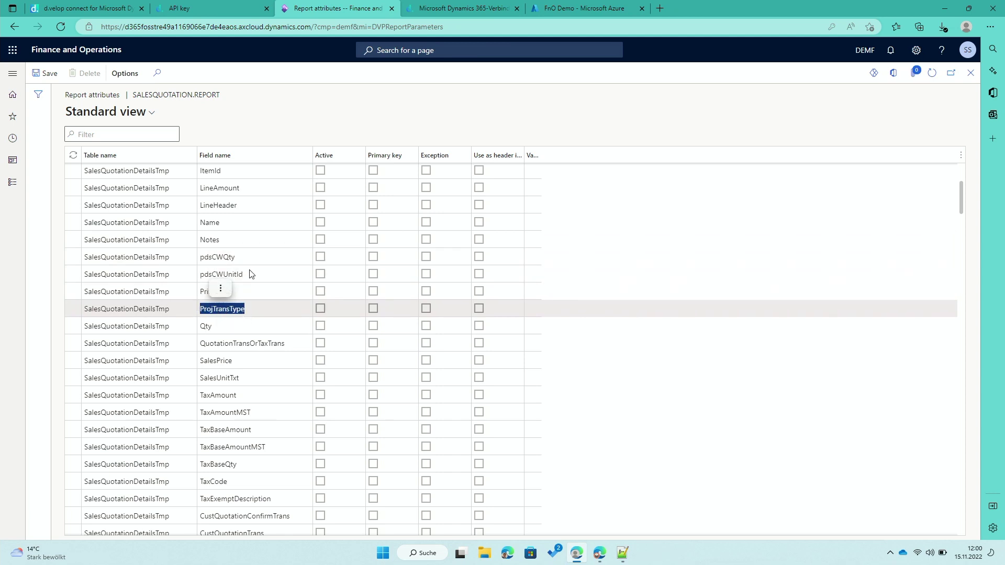
{"action": "scroll", "coordinate": [254, 298], "scroll_direction": "down", "scroll_amount": 5}
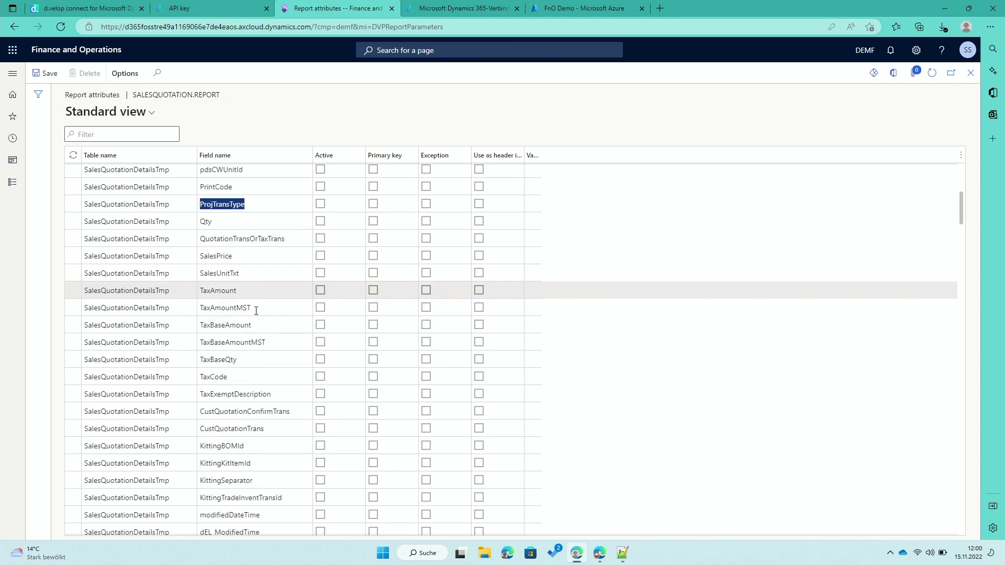
{"action": "scroll", "coordinate": [270, 412], "scroll_direction": "down", "scroll_amount": 7}
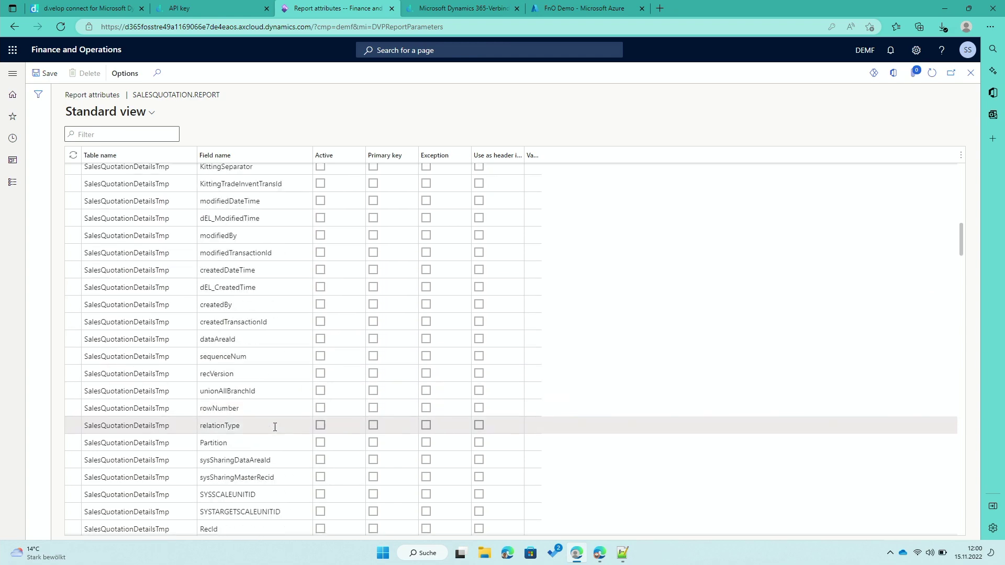
Review the SalesQuotationHeaderTmp fields, close the report attributes and enable Export for the SalesQuotation report.
{"action": "left_click_drag", "start_coordinate": [286, 354], "coordinate": [199, 356]}
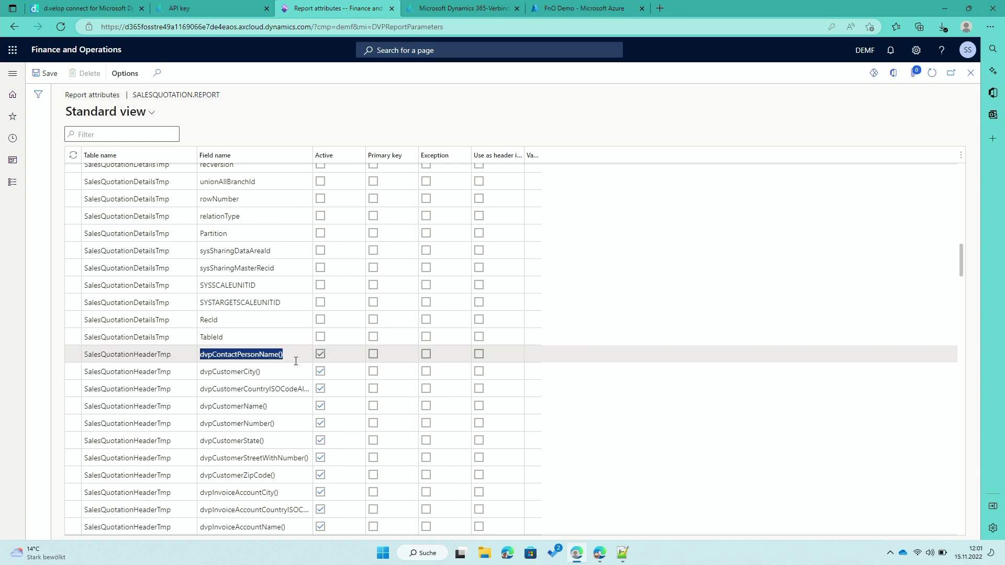
{"action": "left_click", "coordinate": [285, 367]}
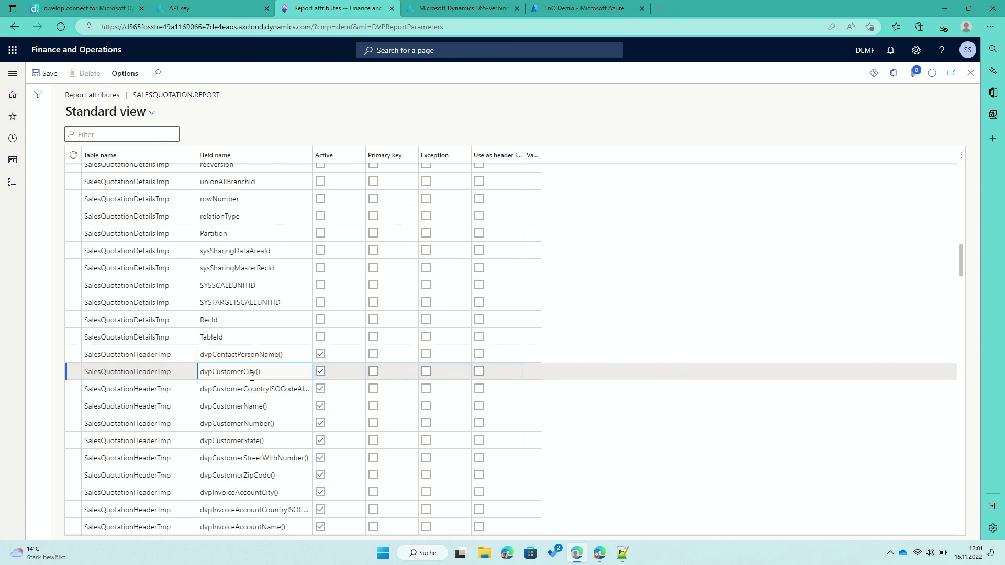
{"action": "scroll", "coordinate": [320, 403], "scroll_direction": "down", "scroll_amount": 2}
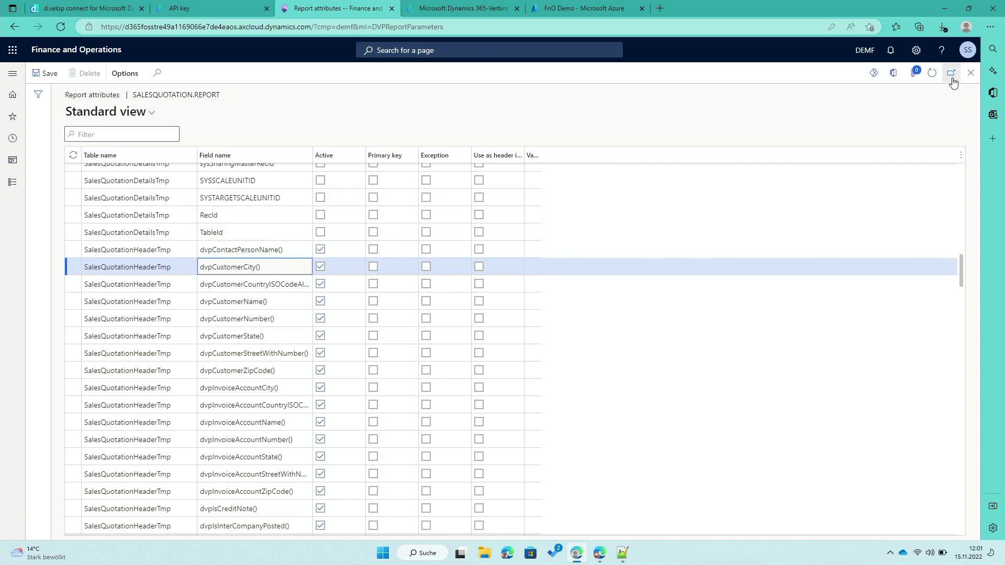
{"action": "left_click", "coordinate": [971, 77]}
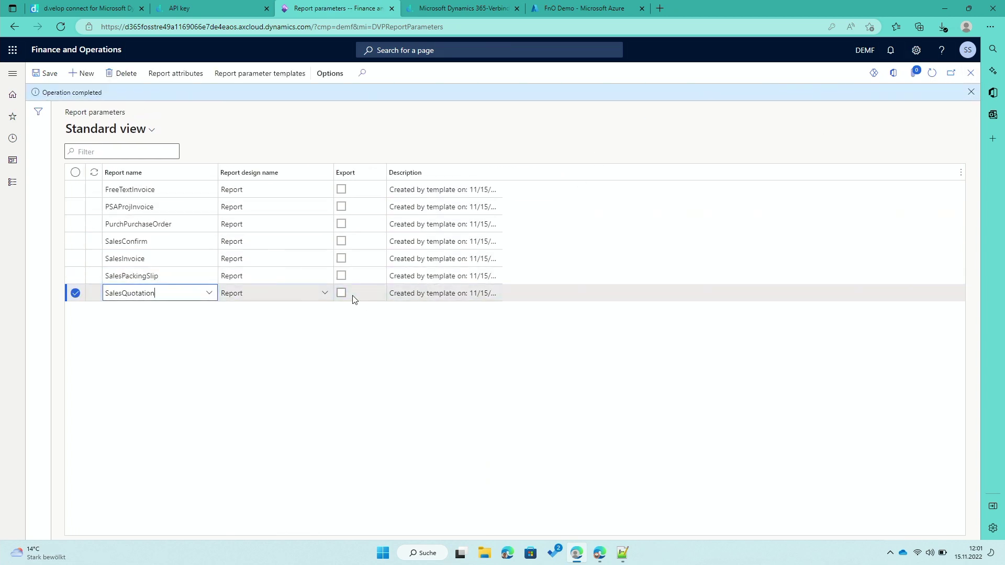
{"action": "left_click", "coordinate": [354, 300]}
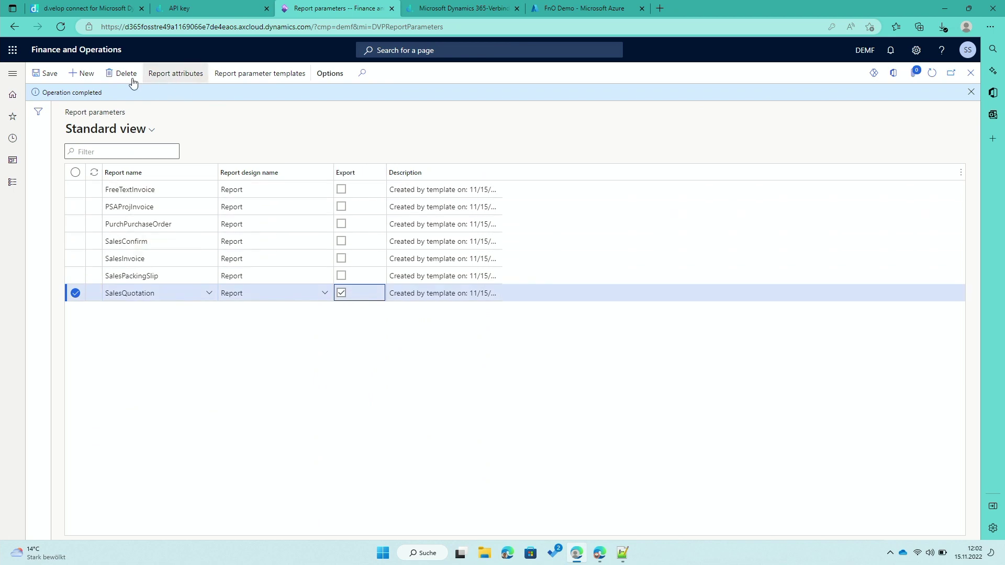
{"action": "left_click", "coordinate": [970, 93]}
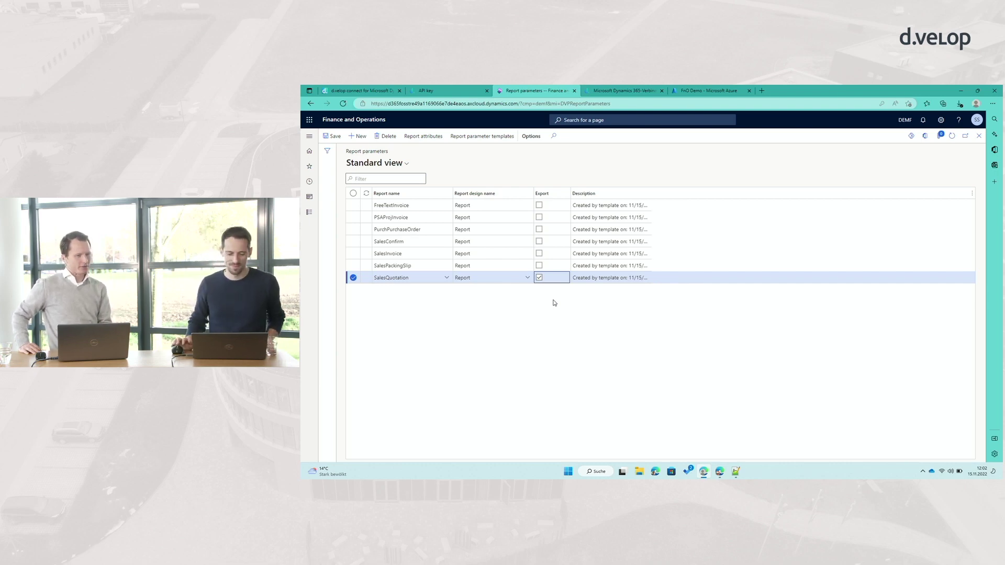
Switch to d.velop cloud, load its start page and dismiss the browser's save-password prompt.
{"action": "left_click", "coordinate": [592, 89]}
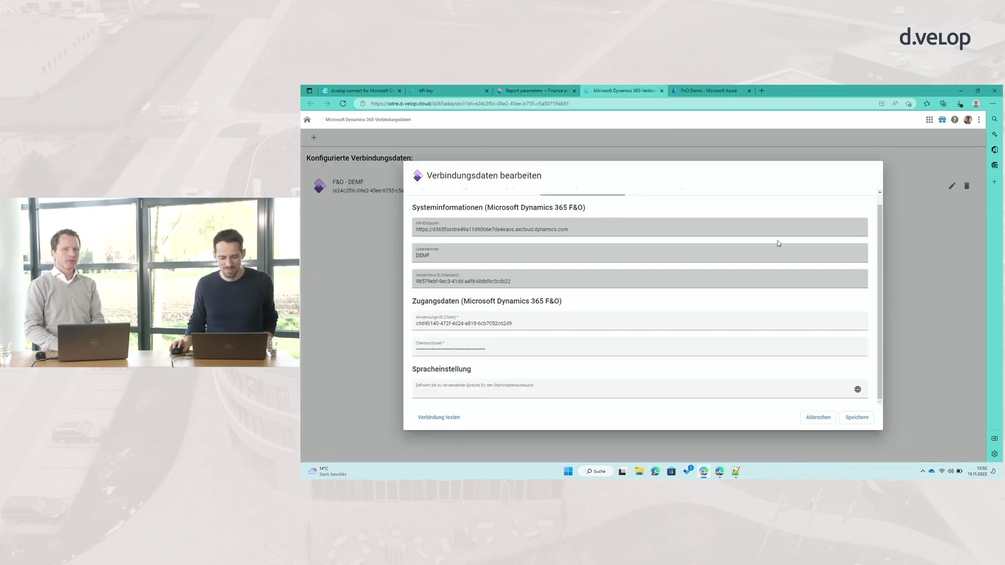
{"action": "left_click_drag", "start_coordinate": [581, 103], "coordinate": [437, 103]}
{"action": "key", "text": "BackSpace"}
{"action": "key", "text": "Return"}
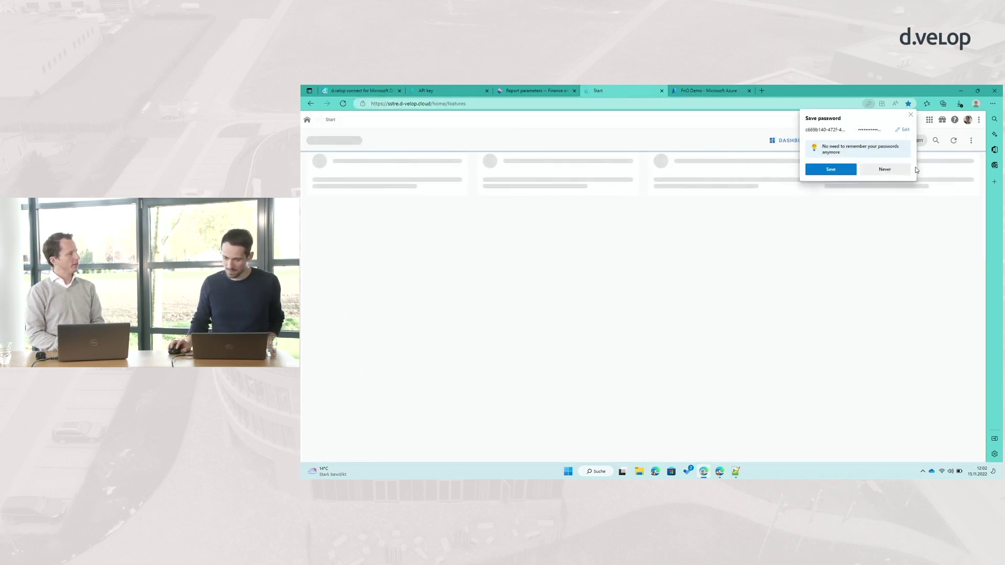
{"action": "left_click", "coordinate": [884, 207]}
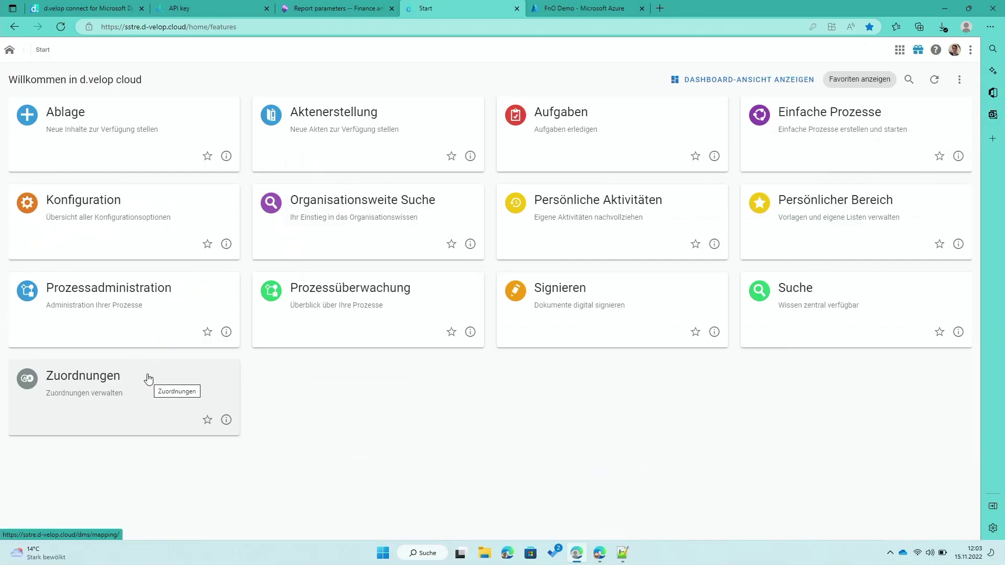
{"action": "left_click", "coordinate": [148, 378]}
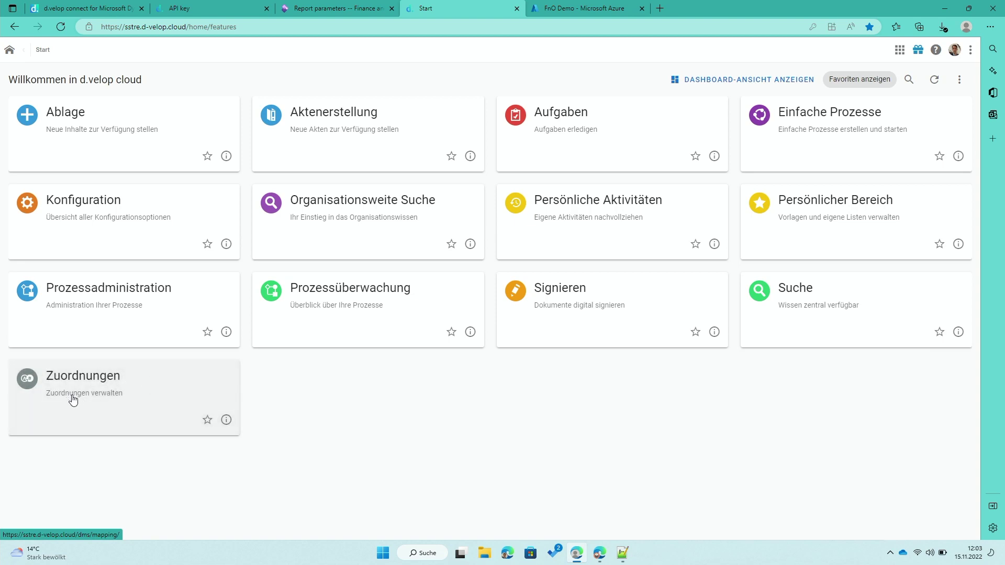
{"action": "left_click", "coordinate": [94, 416]}
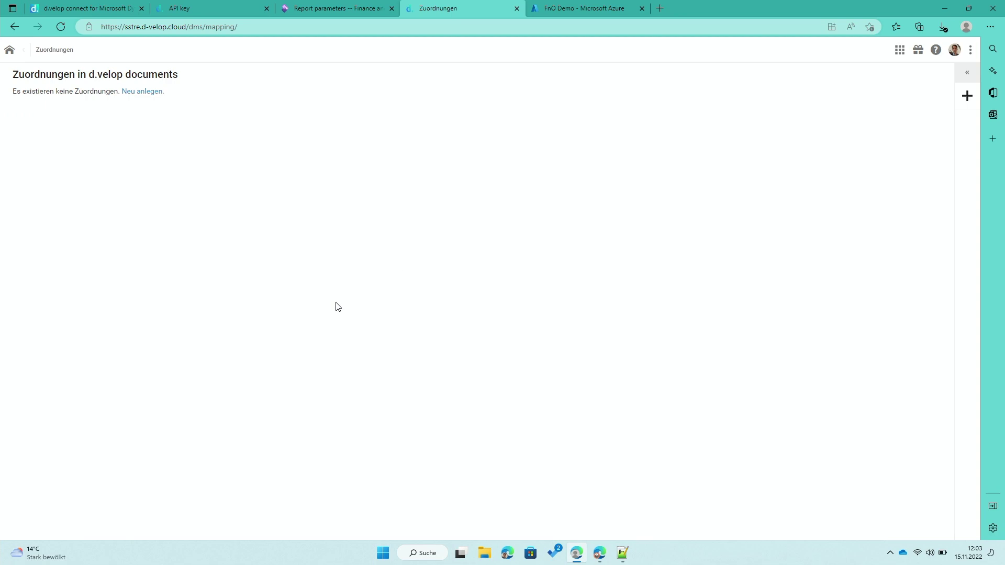
{"action": "left_click", "coordinate": [966, 96]}
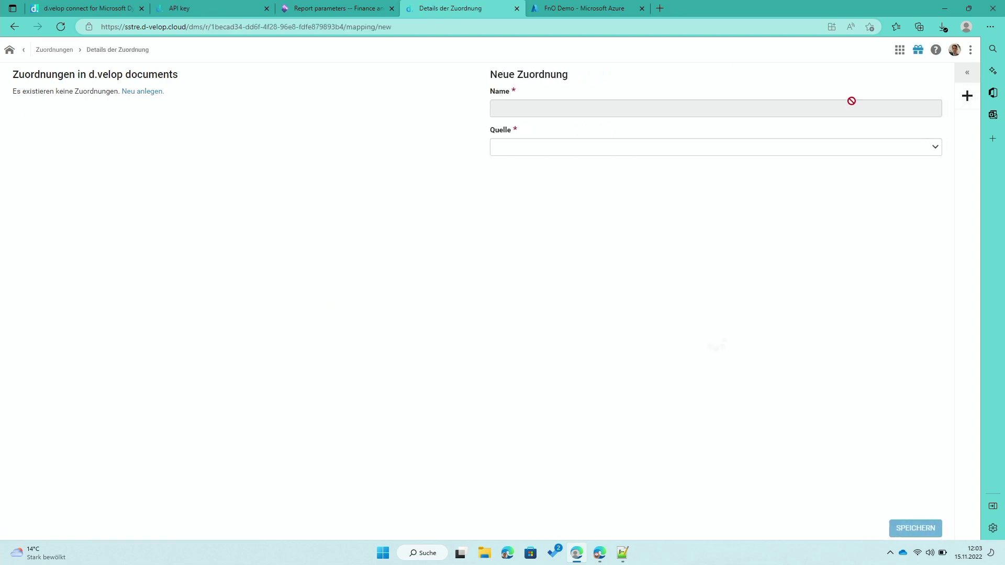
{"action": "left_click", "coordinate": [838, 152]}
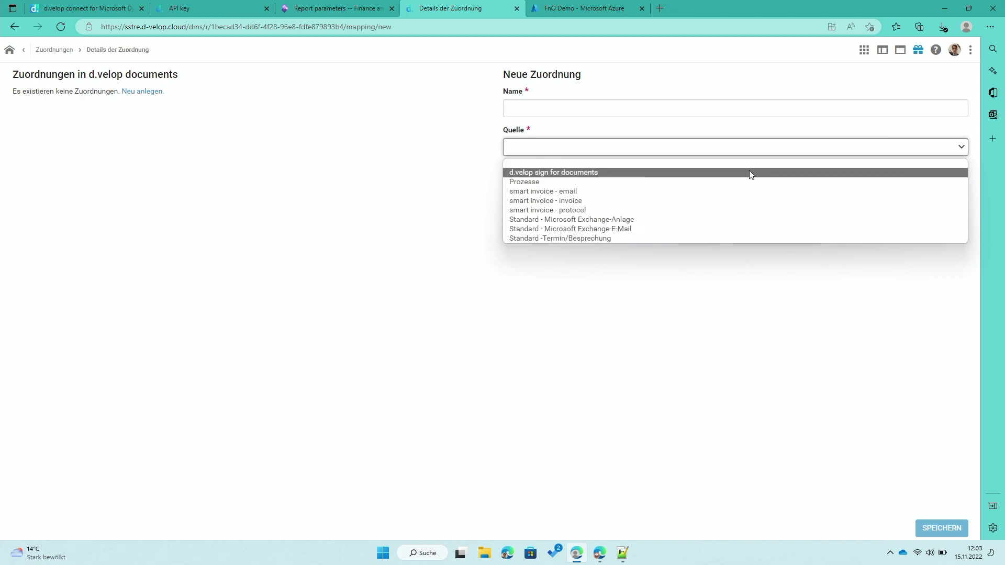
{"action": "left_click", "coordinate": [750, 295]}
{"action": "left_click", "coordinate": [336, 8]}
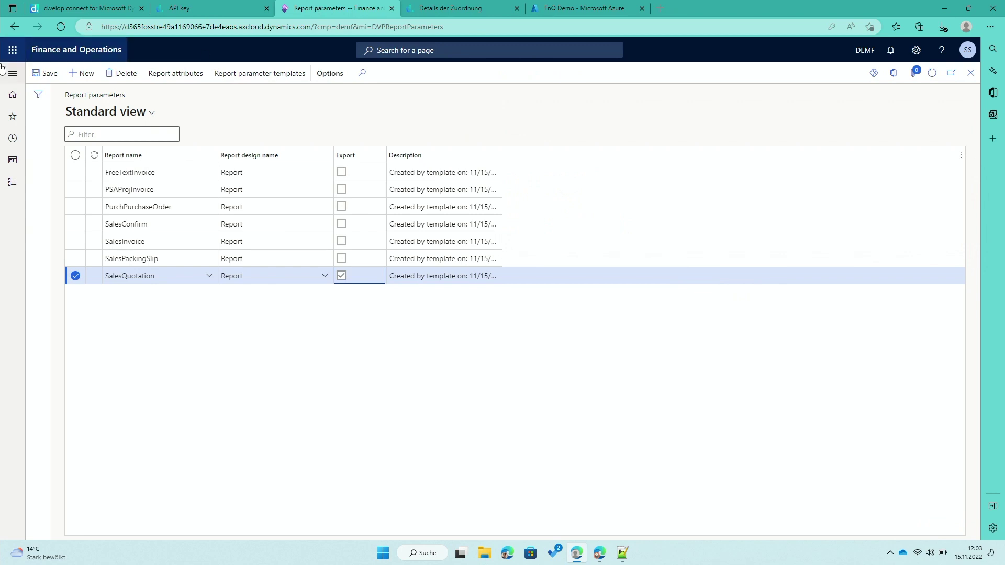
{"action": "left_click", "coordinate": [13, 77]}
{"action": "left_click", "coordinate": [450, 8]}
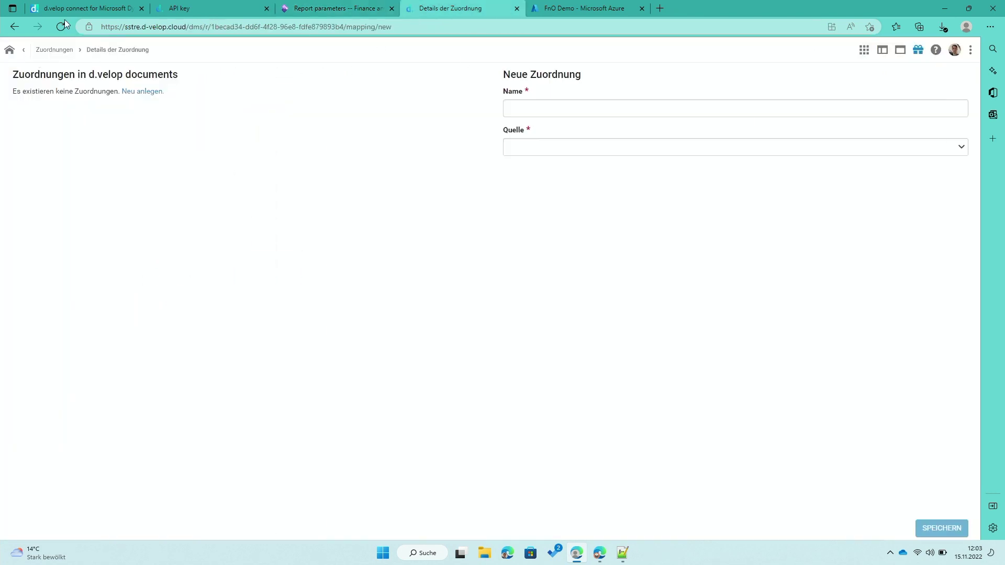
{"action": "left_click", "coordinate": [9, 50]}
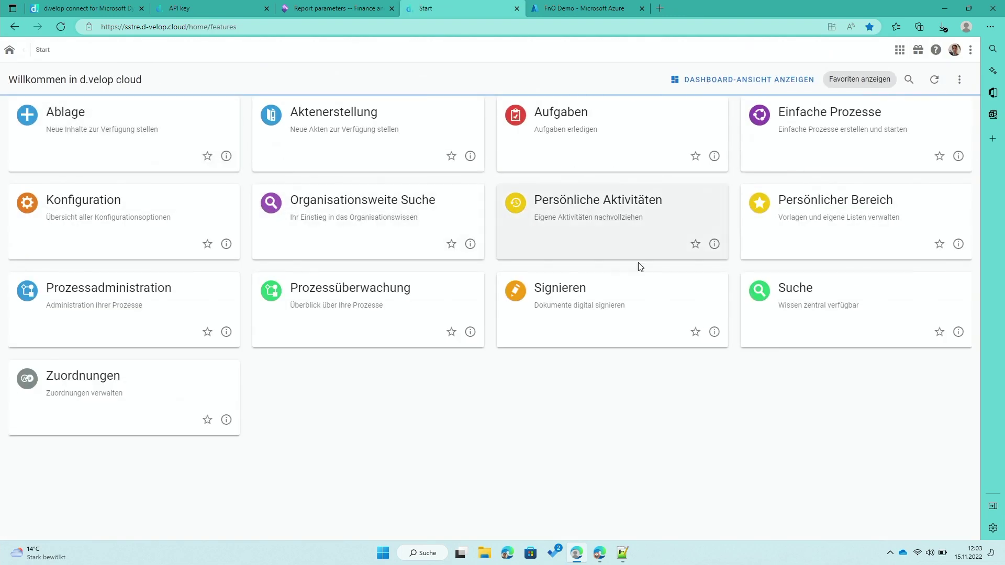
Open the storage system (Ablagesystem) settings of the F&O - DEMF connection in the Microsoft Dynamics 365 configuration.
{"action": "left_click", "coordinate": [88, 218]}
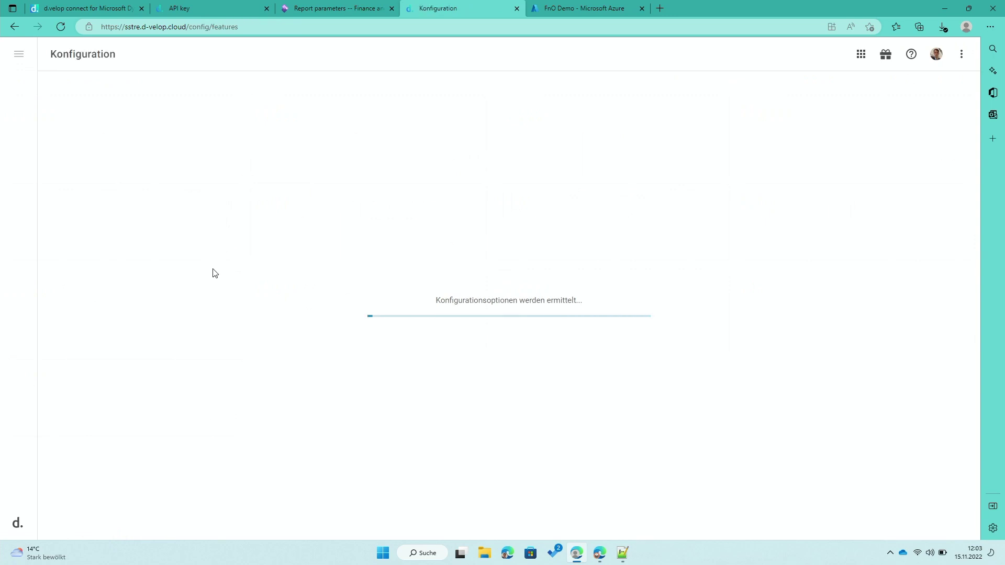
{"action": "scroll", "coordinate": [566, 382], "scroll_direction": "down", "scroll_amount": 15}
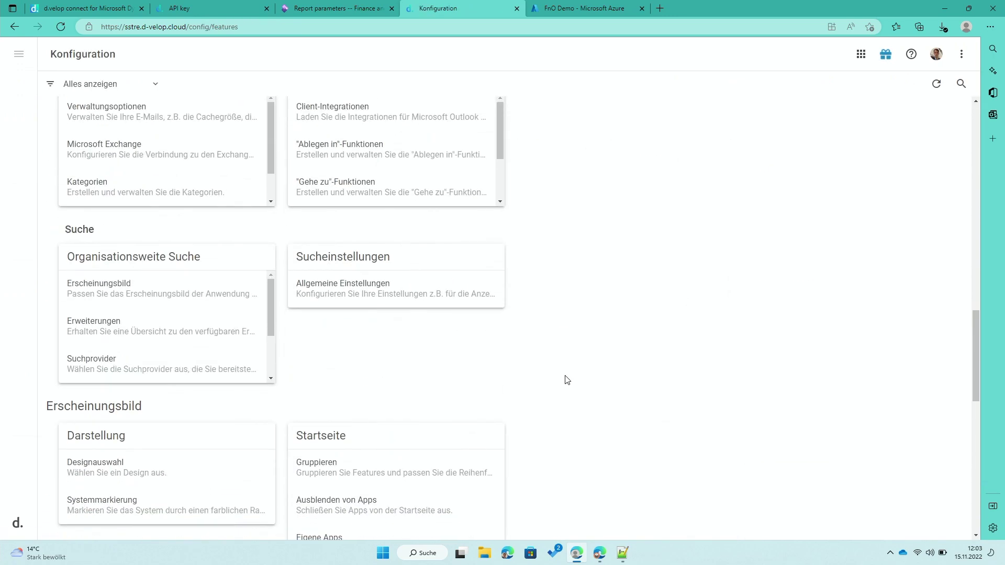
{"action": "scroll", "coordinate": [567, 380], "scroll_direction": "down", "scroll_amount": 8}
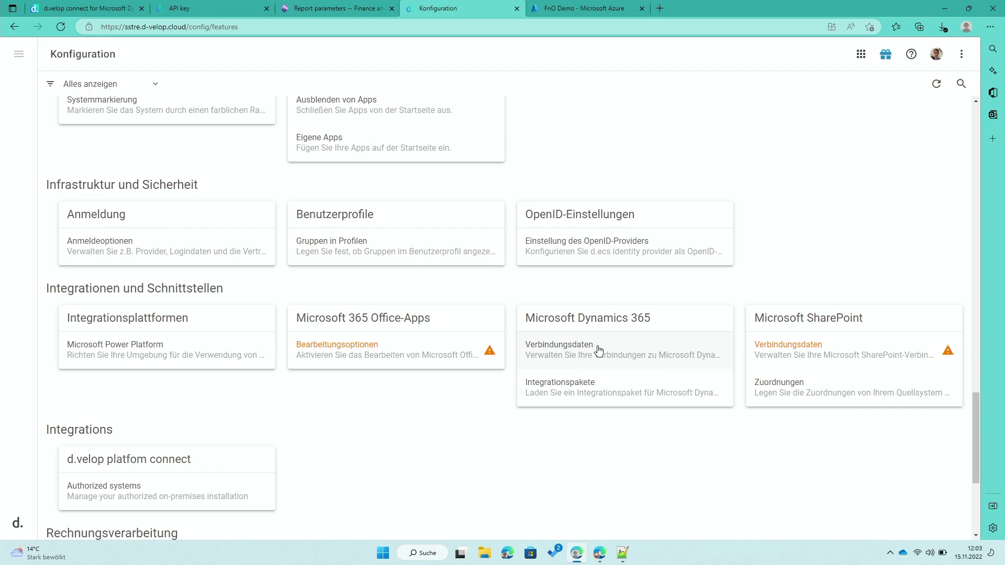
{"action": "left_click", "coordinate": [597, 351]}
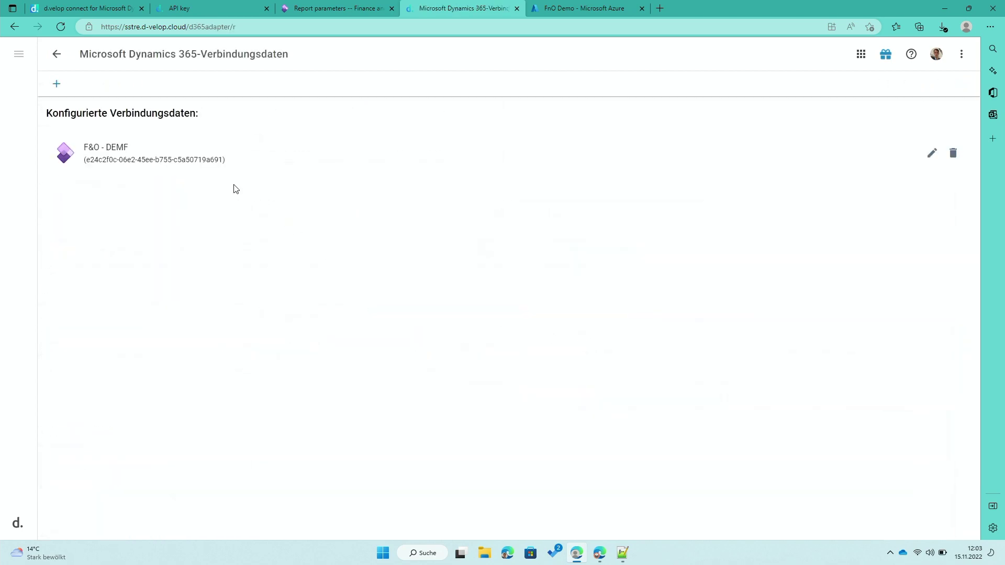
{"action": "left_click", "coordinate": [229, 157]}
{"action": "left_click", "coordinate": [354, 187]}
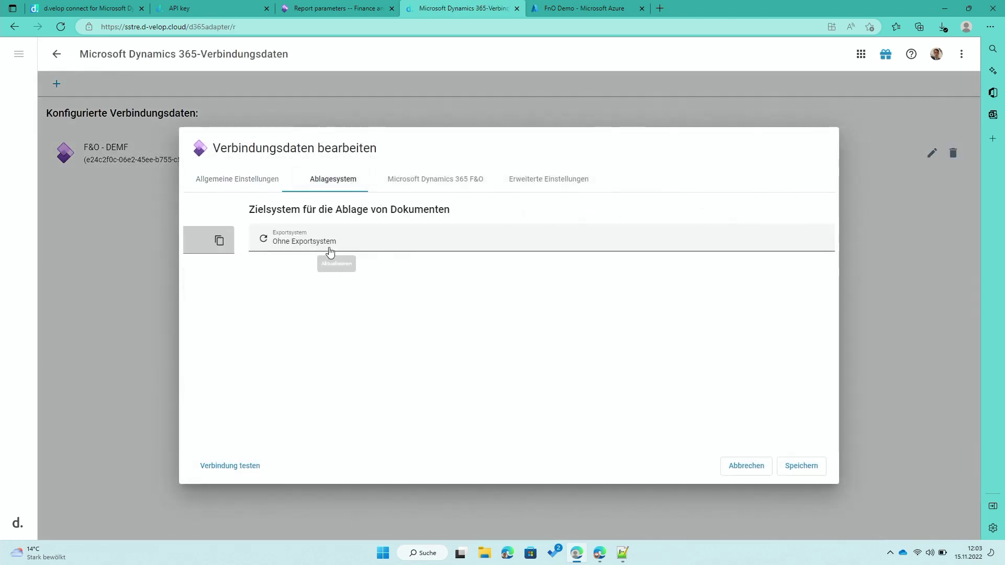
Set the export system to d.velop documents with the d.velop documents repository and save the connection data.
{"action": "left_click", "coordinate": [314, 240]}
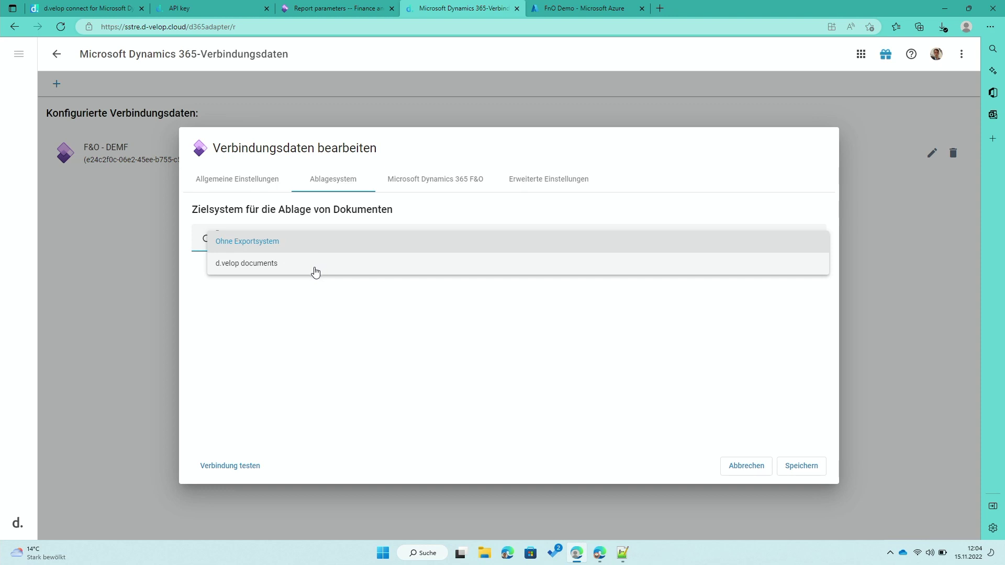
{"action": "left_click", "coordinate": [315, 271]}
{"action": "left_click", "coordinate": [309, 278]}
{"action": "left_click", "coordinate": [303, 281]}
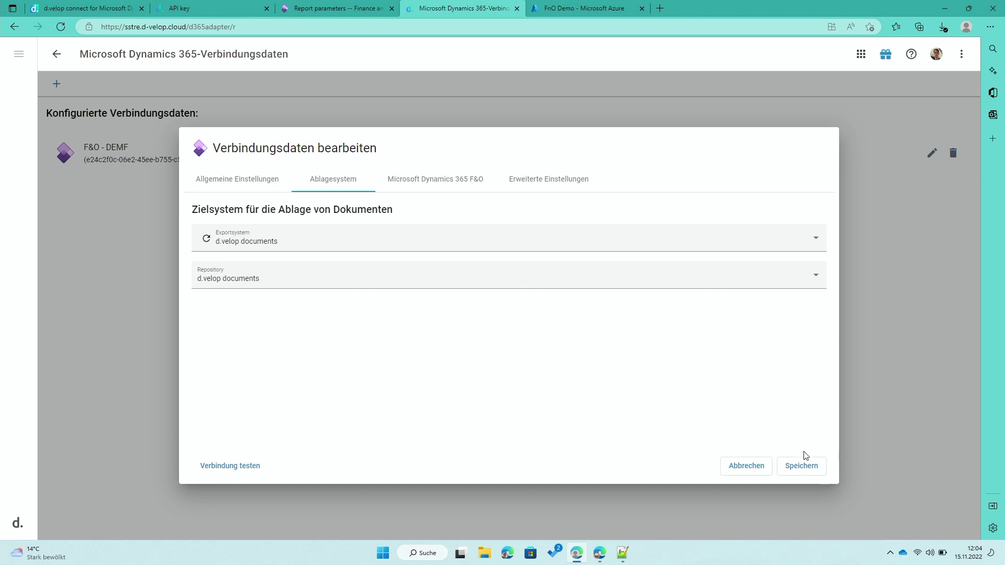
{"action": "left_click", "coordinate": [795, 470]}
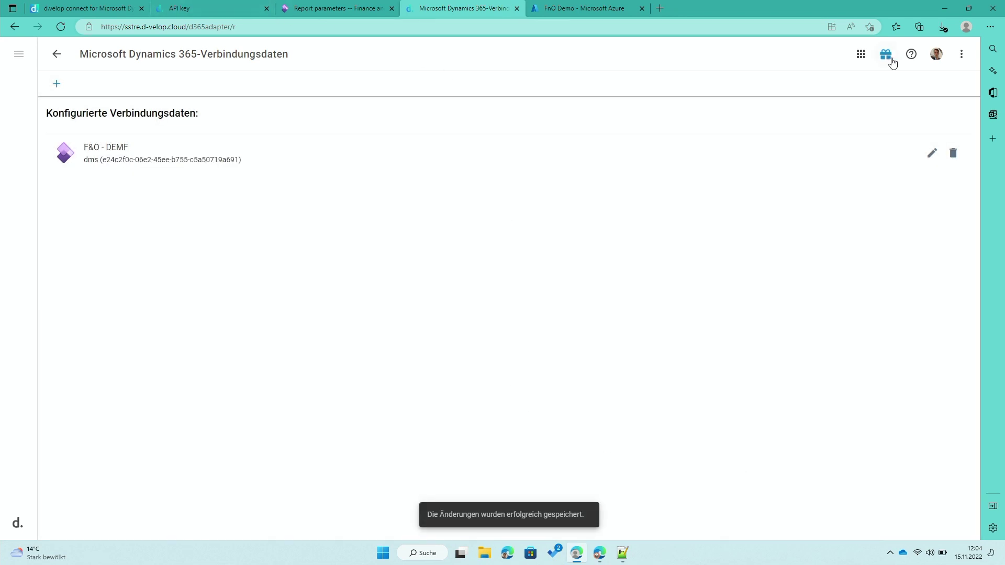
Return to the start page and create a new mapping (Zuordnung) named Angebot with the source F&O - DEMF - SalesQuotation.Report.
{"action": "left_click", "coordinate": [861, 54]}
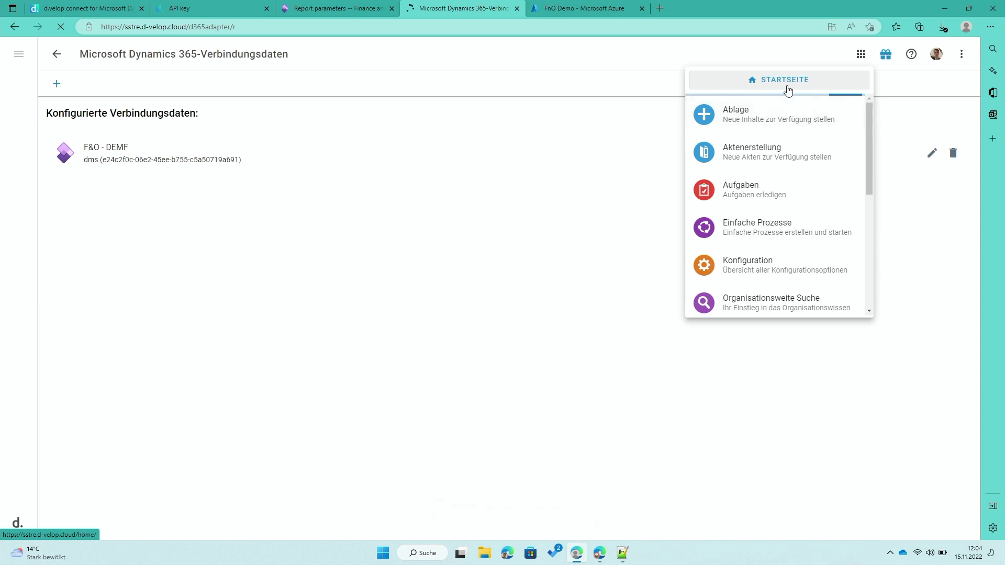
{"action": "left_click", "coordinate": [789, 88]}
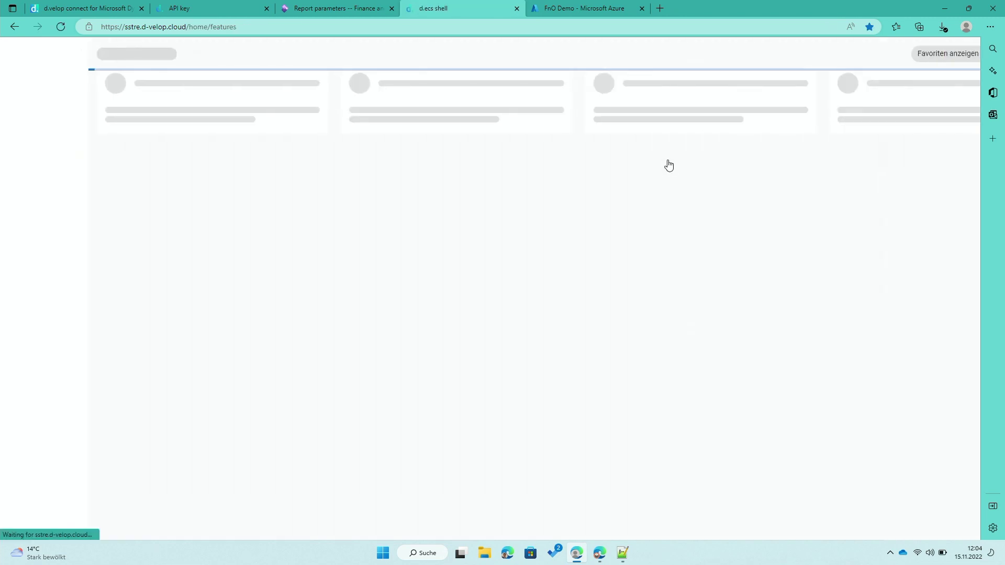
{"action": "left_click", "coordinate": [176, 403]}
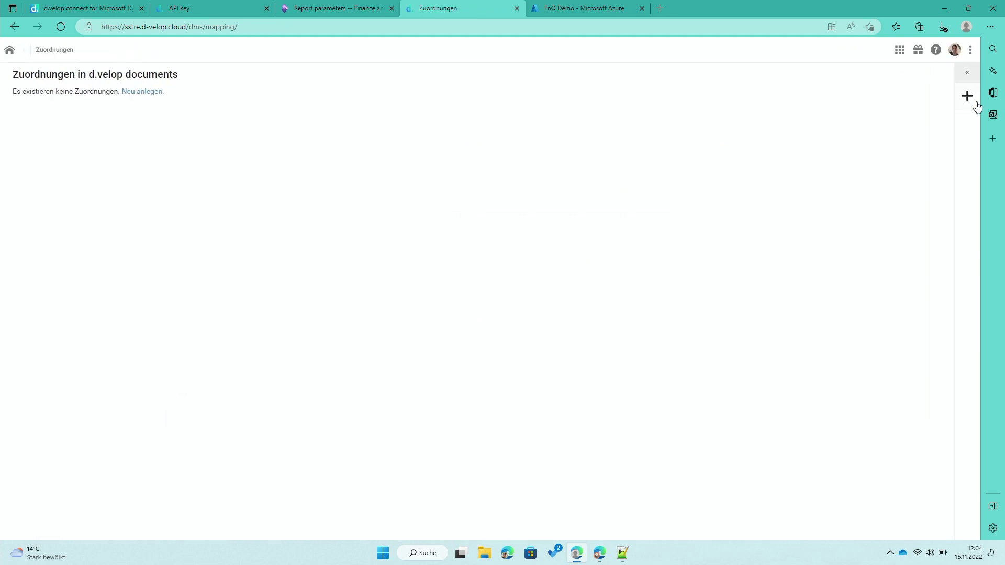
{"action": "left_click", "coordinate": [978, 107]}
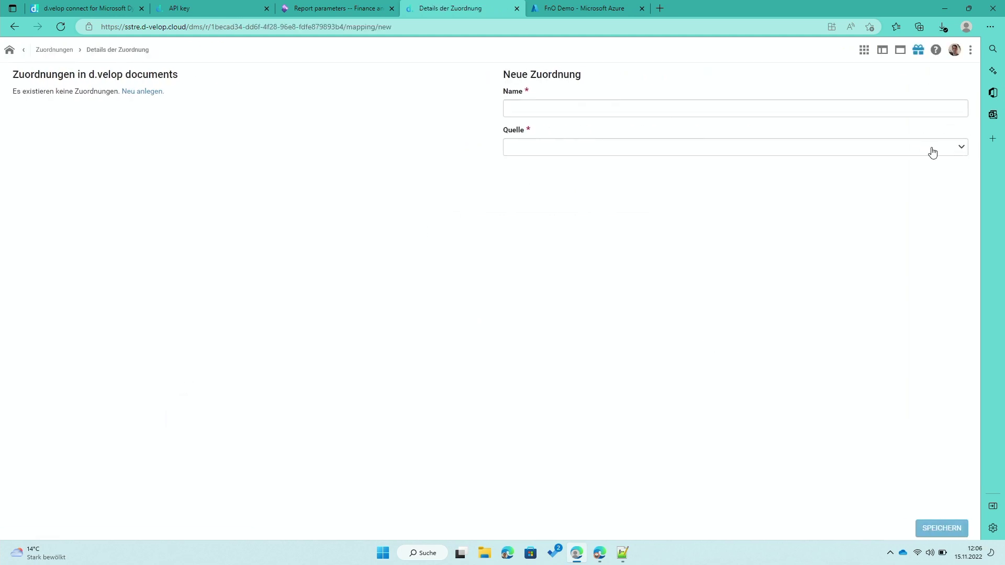
{"action": "left_click", "coordinate": [931, 153]}
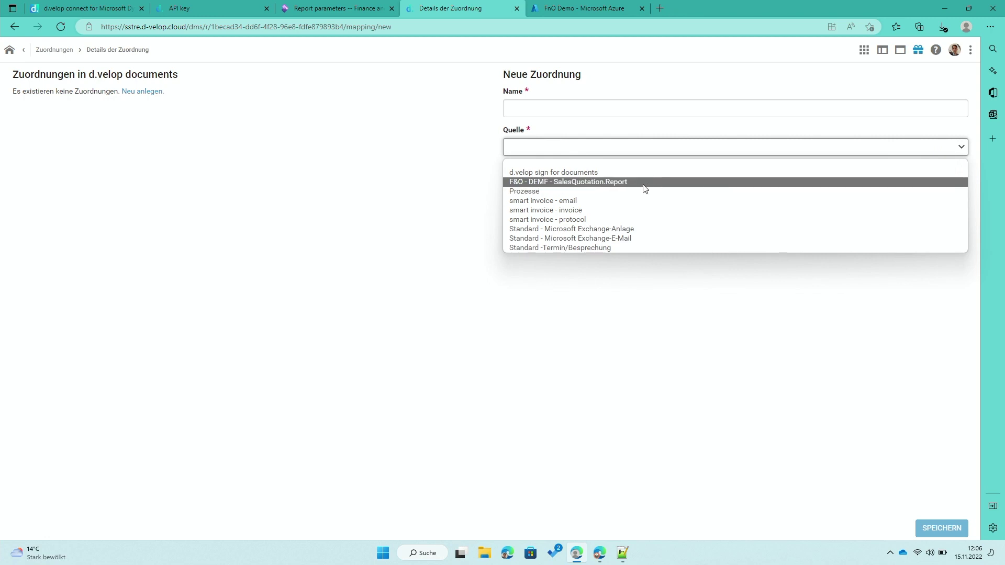
{"action": "left_click", "coordinate": [566, 188]}
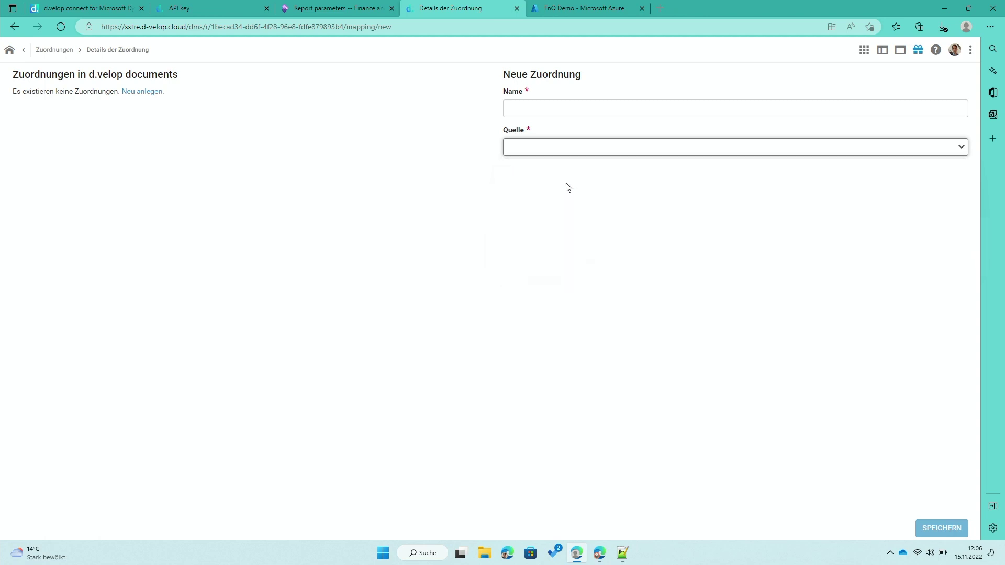
{"action": "left_click", "coordinate": [583, 111]}
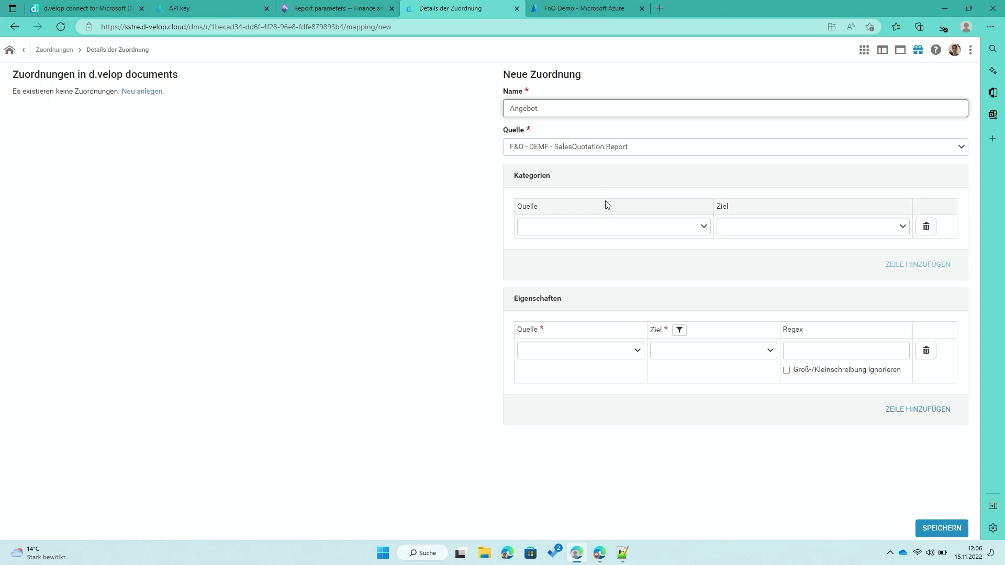
Map the source category SalesQuotation.Report to the target category VK-Angebot (6a9e8).
{"action": "left_click", "coordinate": [629, 229]}
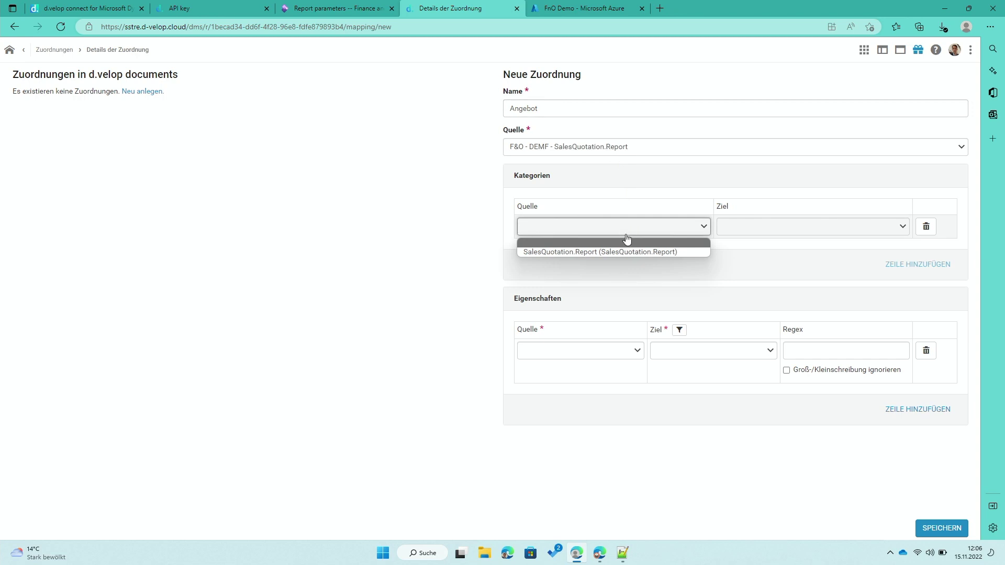
{"action": "left_click", "coordinate": [623, 253]}
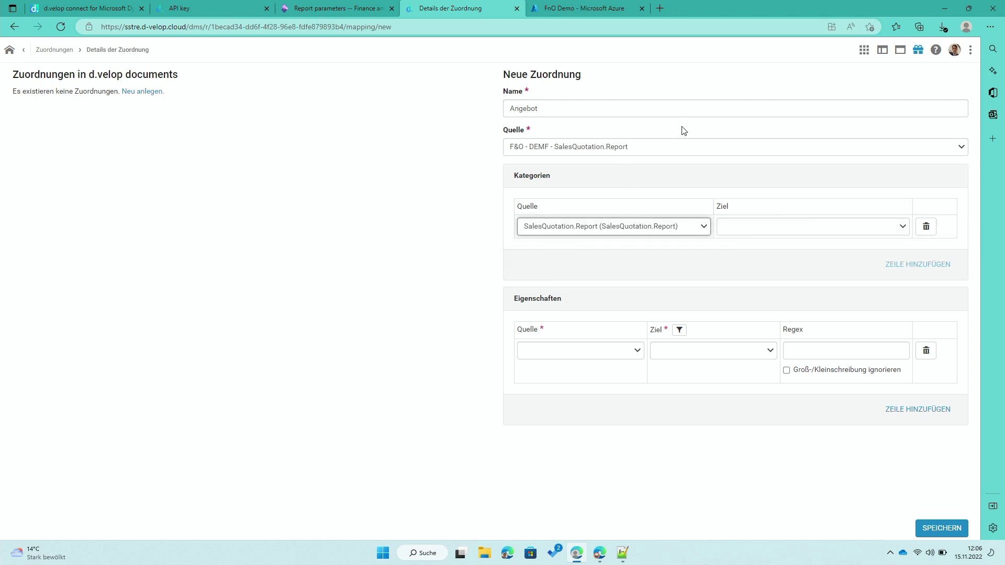
{"action": "left_click", "coordinate": [744, 233]}
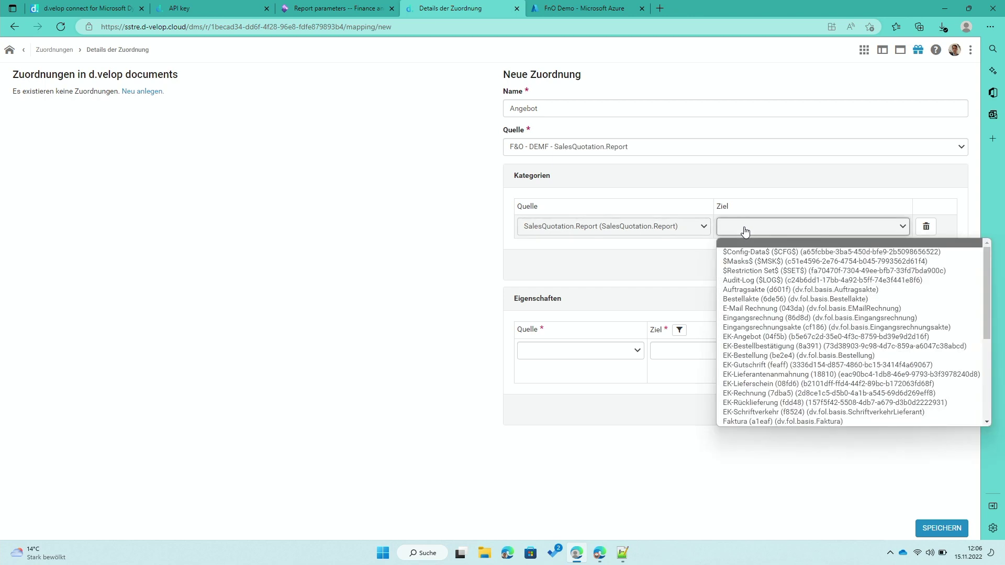
{"action": "scroll", "coordinate": [783, 340], "scroll_direction": "down", "scroll_amount": 2}
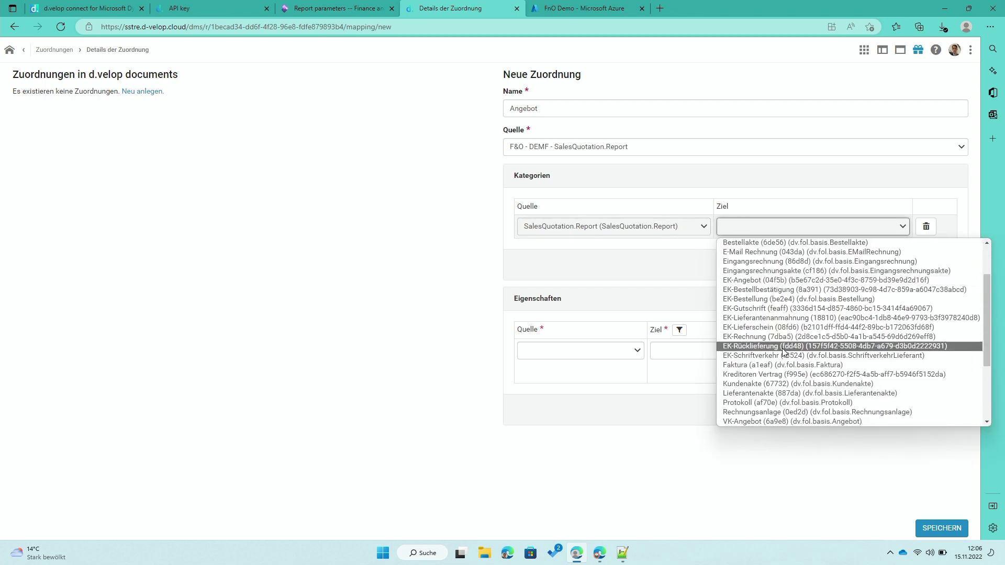
{"action": "scroll", "coordinate": [786, 350], "scroll_direction": "down", "scroll_amount": 2}
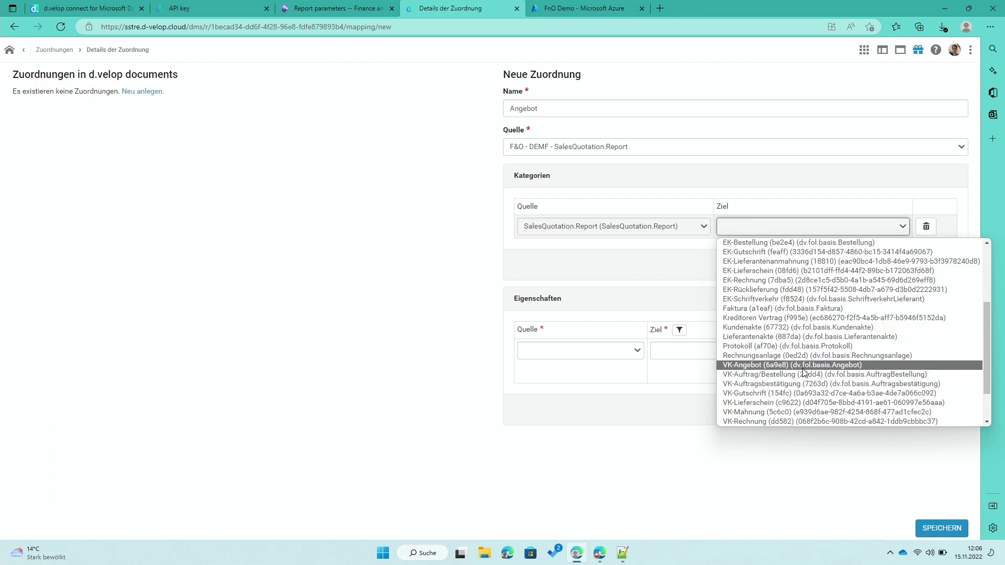
{"action": "left_click", "coordinate": [805, 367]}
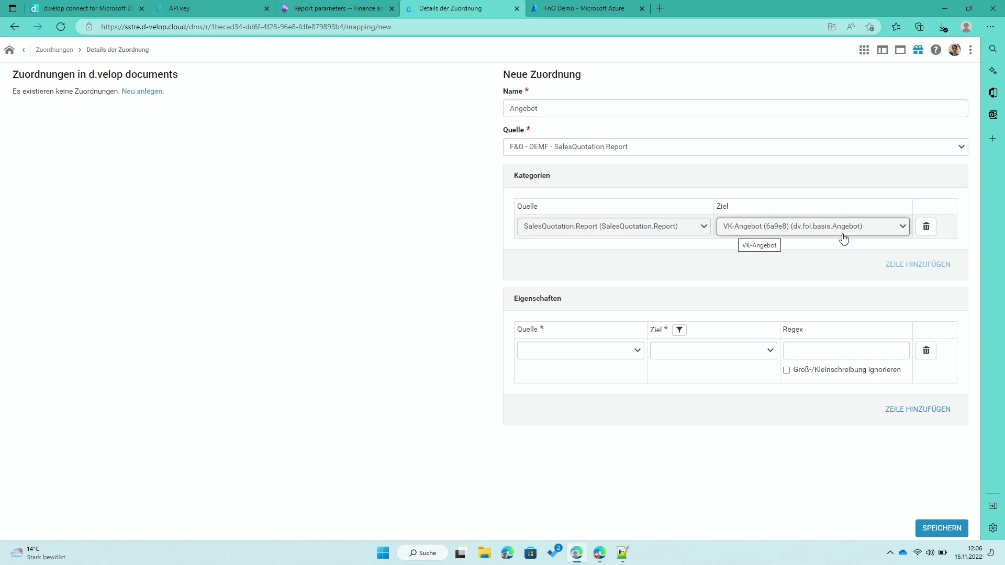
Map the source property SalesQuotationHeaderTmp_dataAreaId to the target property Mandant - Nummer (25).
{"action": "left_click", "coordinate": [561, 358]}
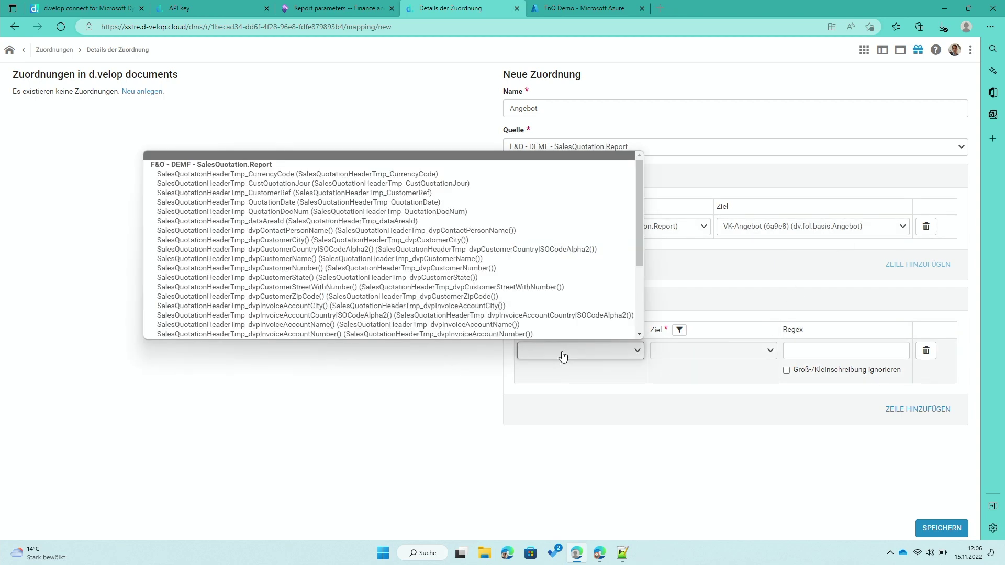
{"action": "left_click", "coordinate": [531, 221]}
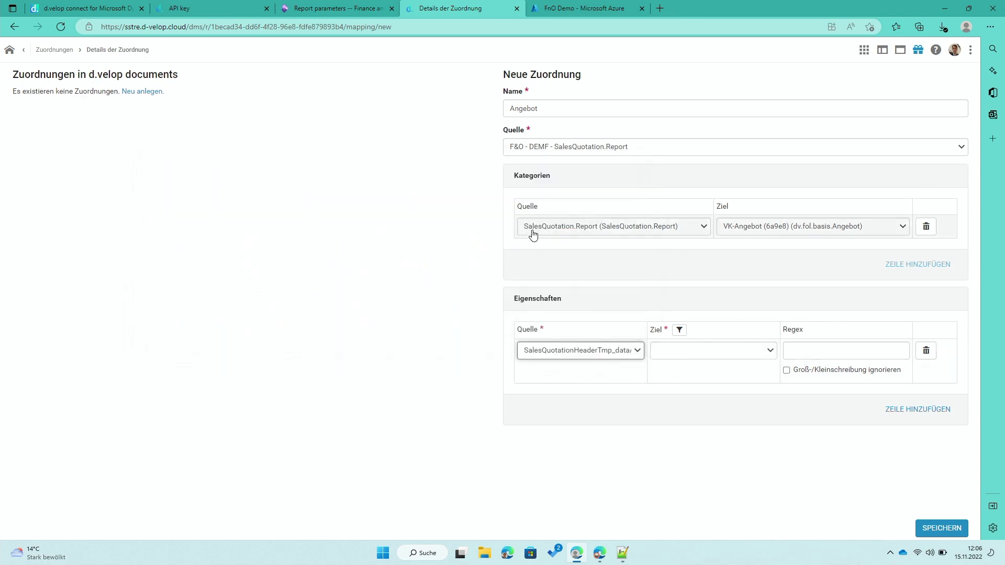
{"action": "left_click", "coordinate": [720, 361]}
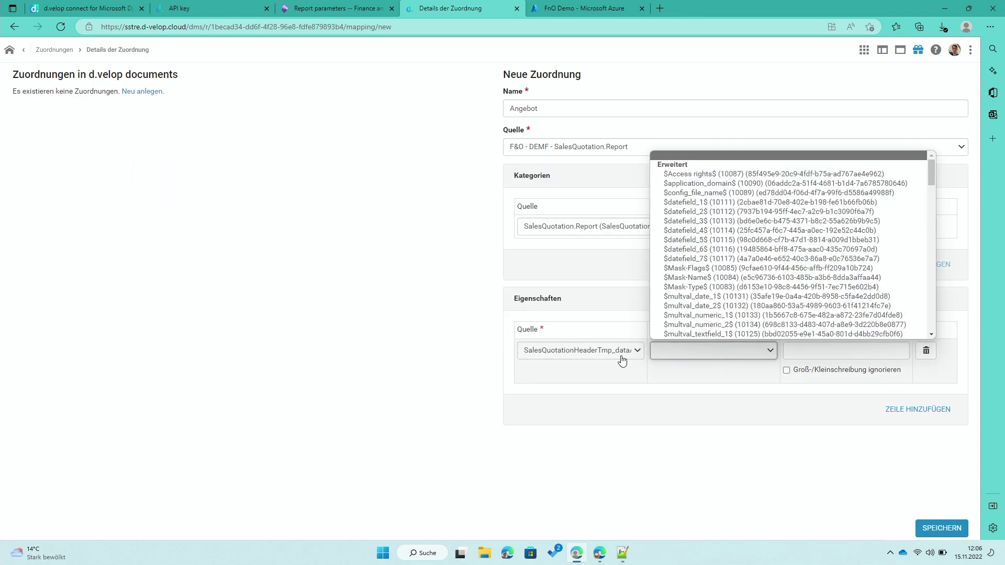
{"action": "scroll", "coordinate": [739, 289], "scroll_direction": "down", "scroll_amount": 4}
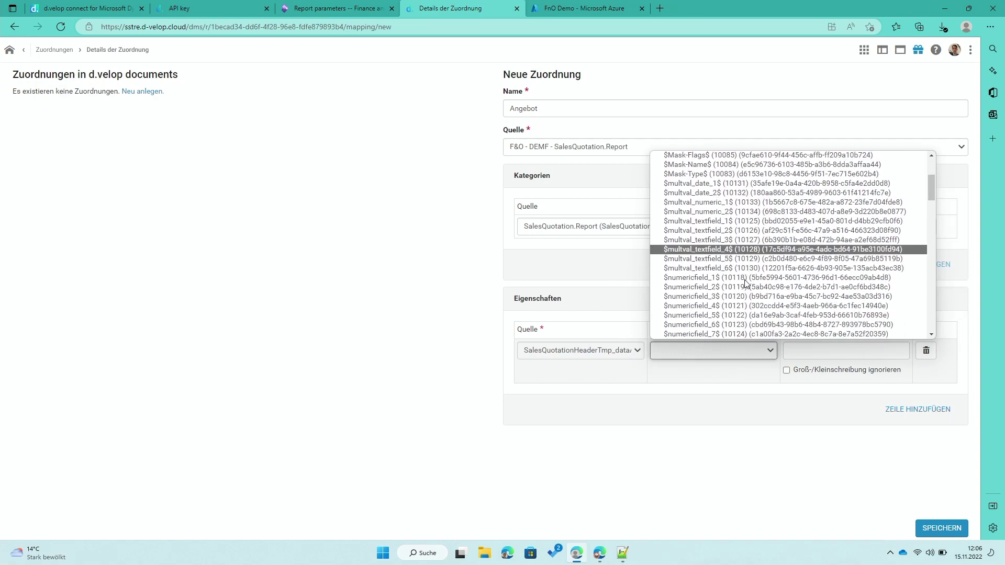
{"action": "scroll", "coordinate": [743, 287], "scroll_direction": "down", "scroll_amount": 7}
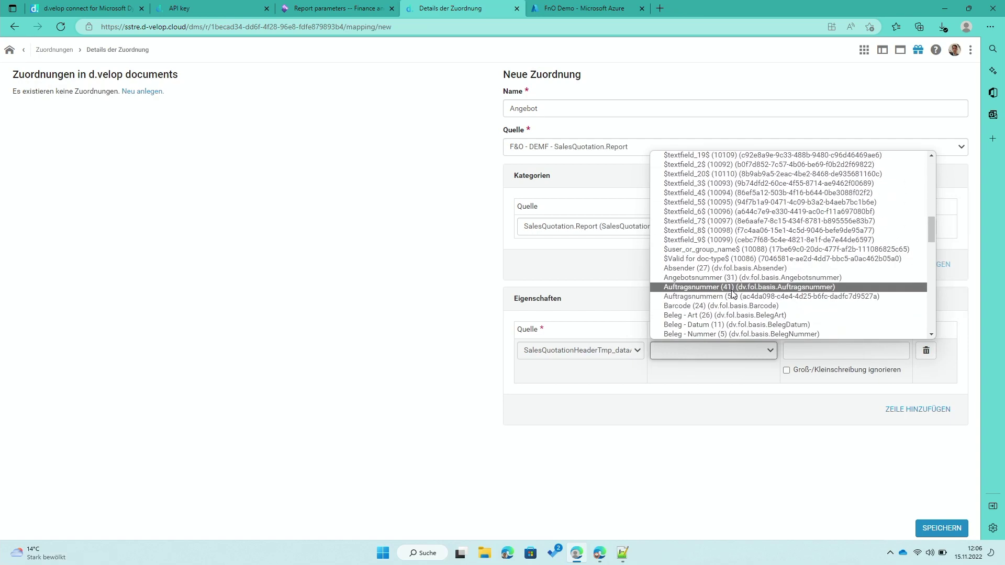
{"action": "scroll", "coordinate": [735, 293], "scroll_direction": "down", "scroll_amount": 8}
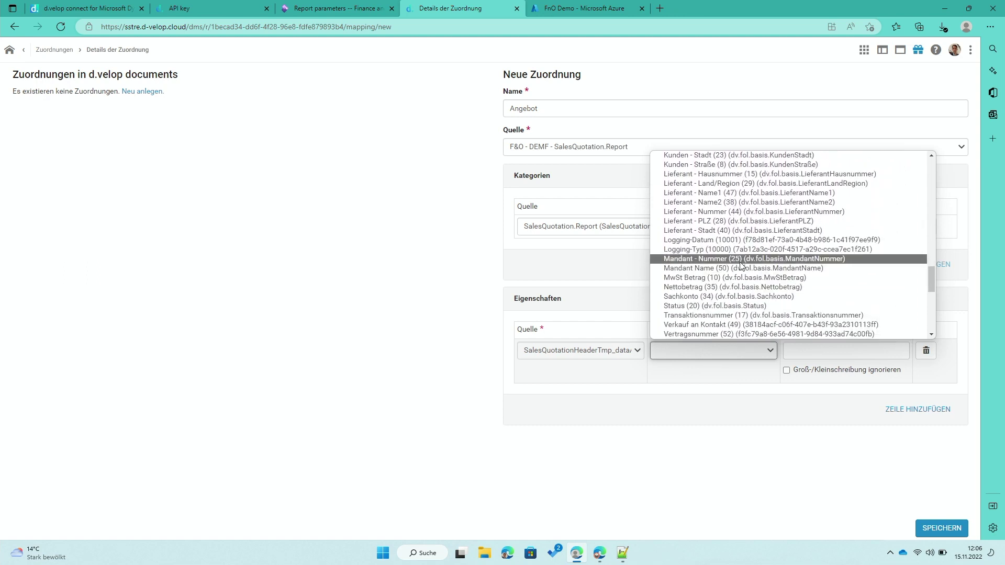
{"action": "left_click", "coordinate": [739, 259]}
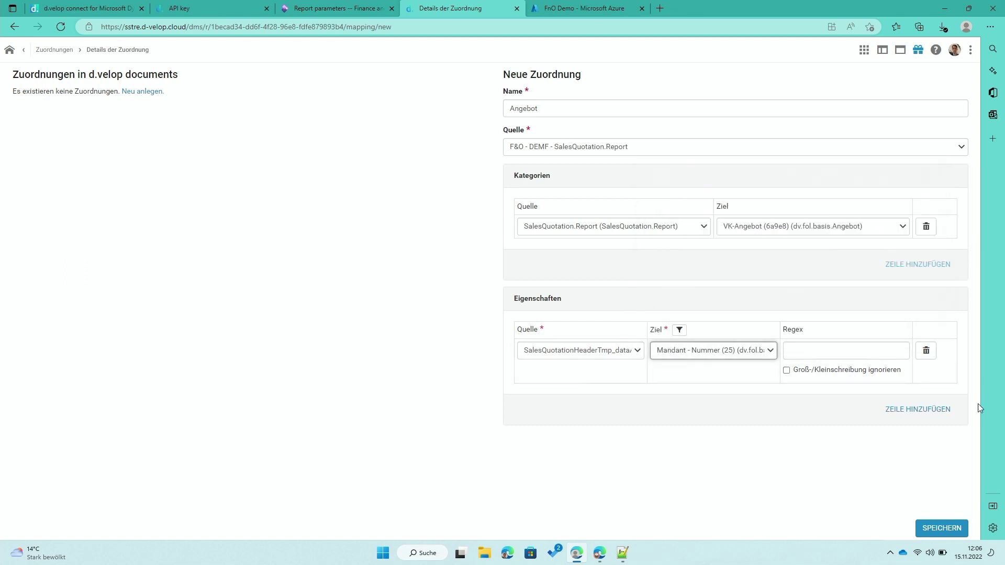
Add a second property row with the source SalesQuotationHeaderTmp_dvpCustomerNumber() and the target Kunden - Name1 (36).
{"action": "left_click", "coordinate": [943, 409]}
{"action": "left_click", "coordinate": [620, 400]}
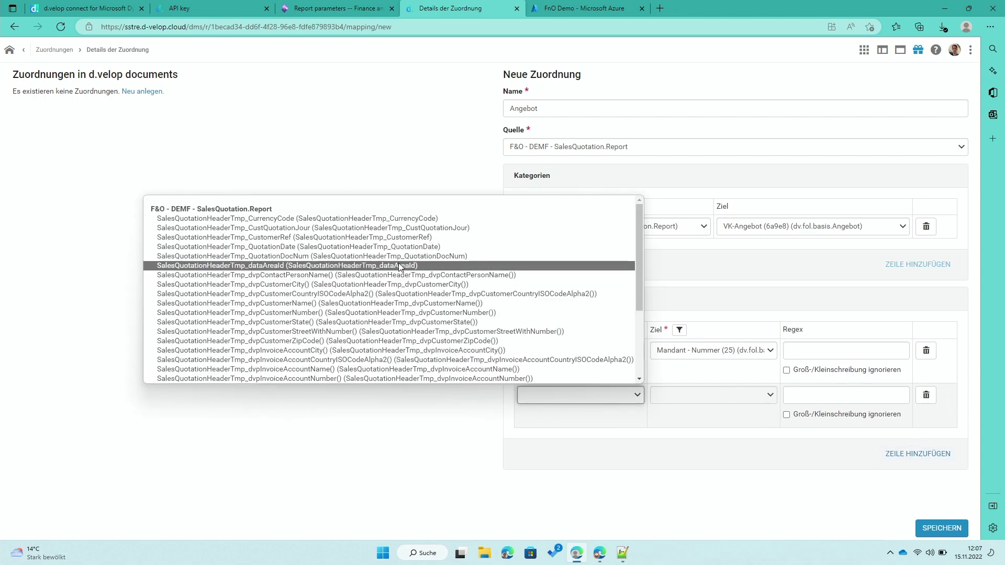
{"action": "scroll", "coordinate": [367, 267], "scroll_direction": "down", "scroll_amount": 3}
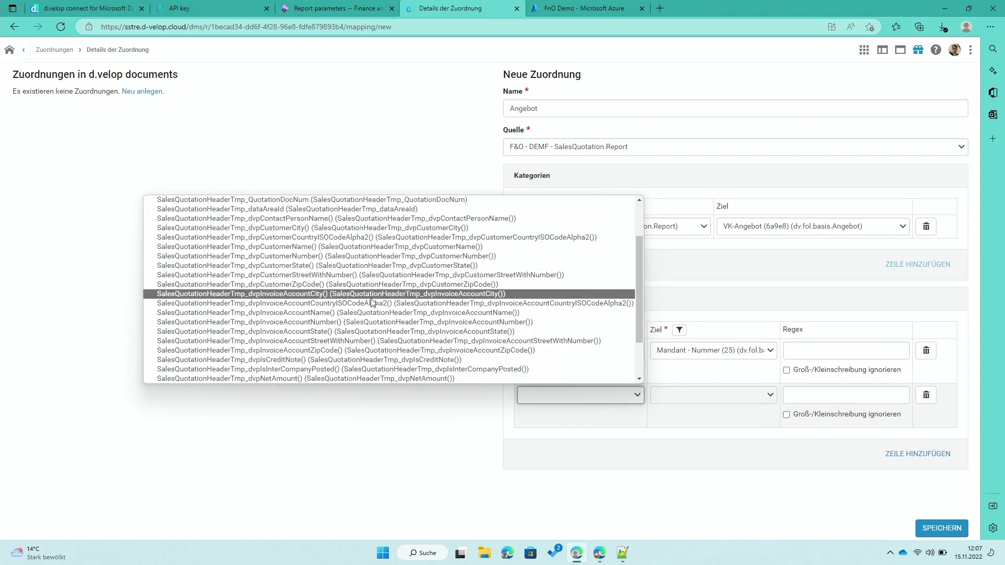
{"action": "left_click", "coordinate": [338, 248]}
{"action": "left_click", "coordinate": [637, 395]}
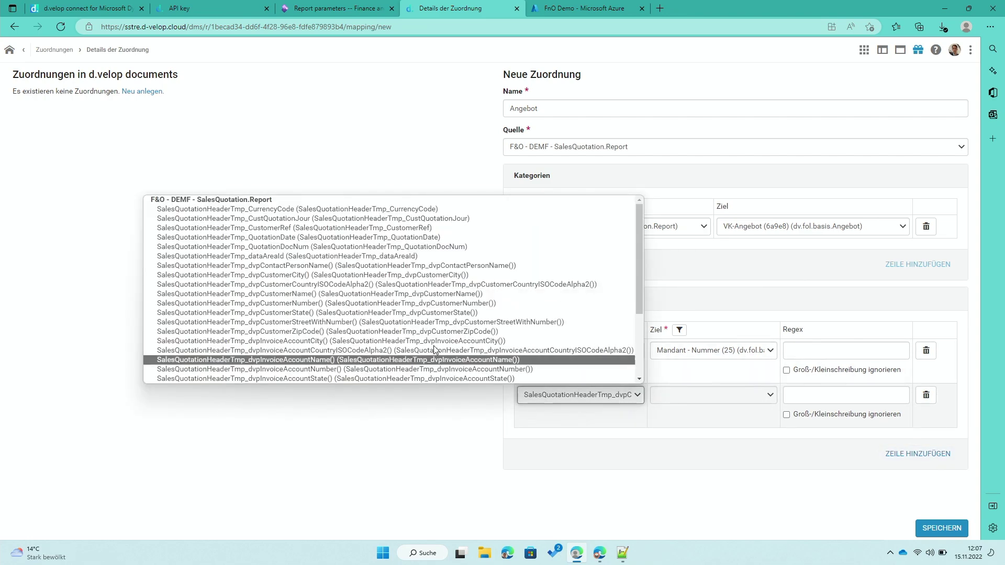
{"action": "left_click", "coordinate": [368, 297]}
{"action": "left_click", "coordinate": [665, 396]}
{"action": "scroll", "coordinate": [726, 311], "scroll_direction": "down", "scroll_amount": 6}
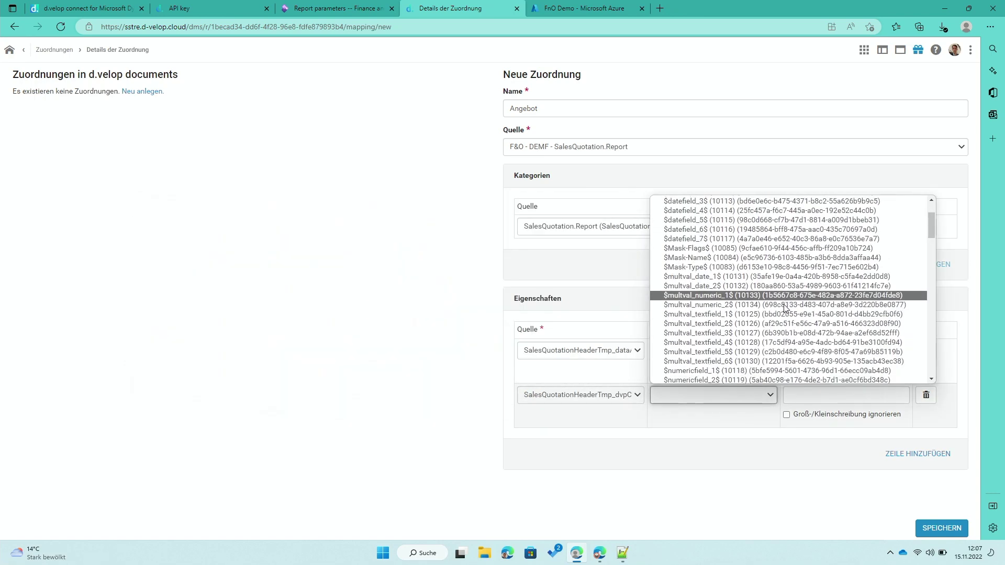
{"action": "scroll", "coordinate": [785, 304], "scroll_direction": "down", "scroll_amount": 3}
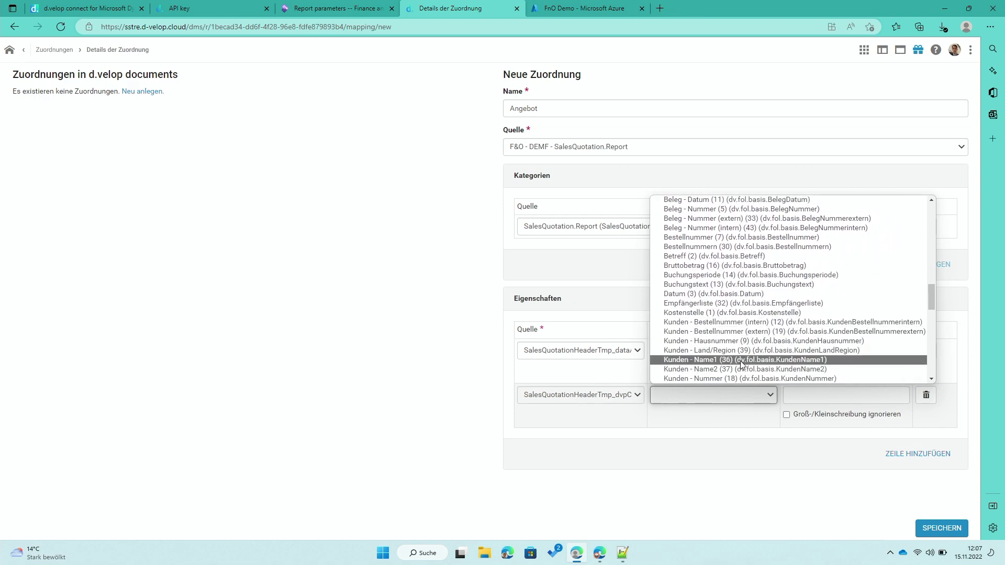
{"action": "left_click", "coordinate": [747, 362]}
Add a third, empty property row and change the second row's target to Kunden - Nummer (18).
{"action": "left_click", "coordinate": [942, 460]}
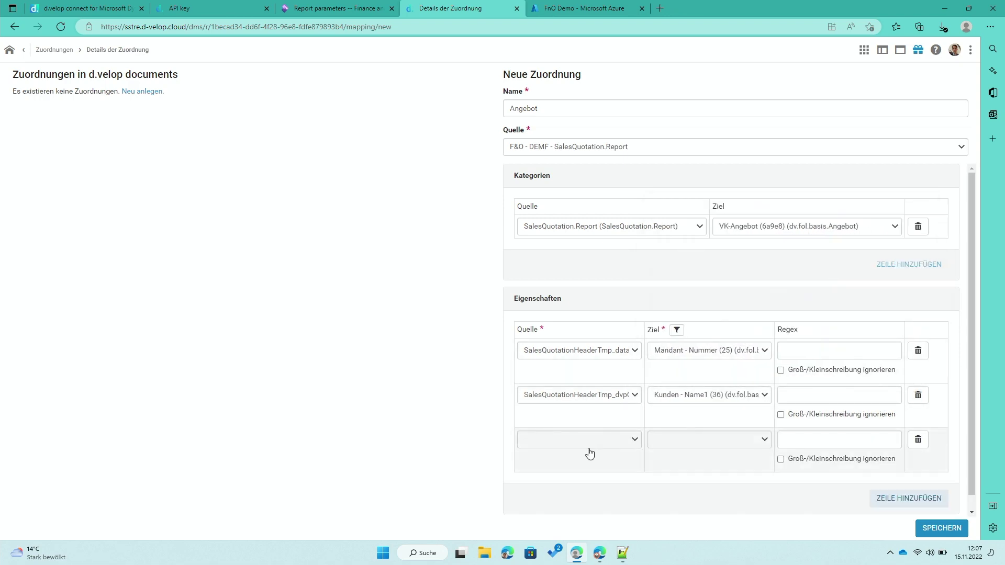
{"action": "left_click", "coordinate": [588, 442]}
{"action": "left_click", "coordinate": [677, 400]}
{"action": "left_click", "coordinate": [678, 401]}
{"action": "scroll", "coordinate": [699, 375], "scroll_direction": "down", "scroll_amount": 3}
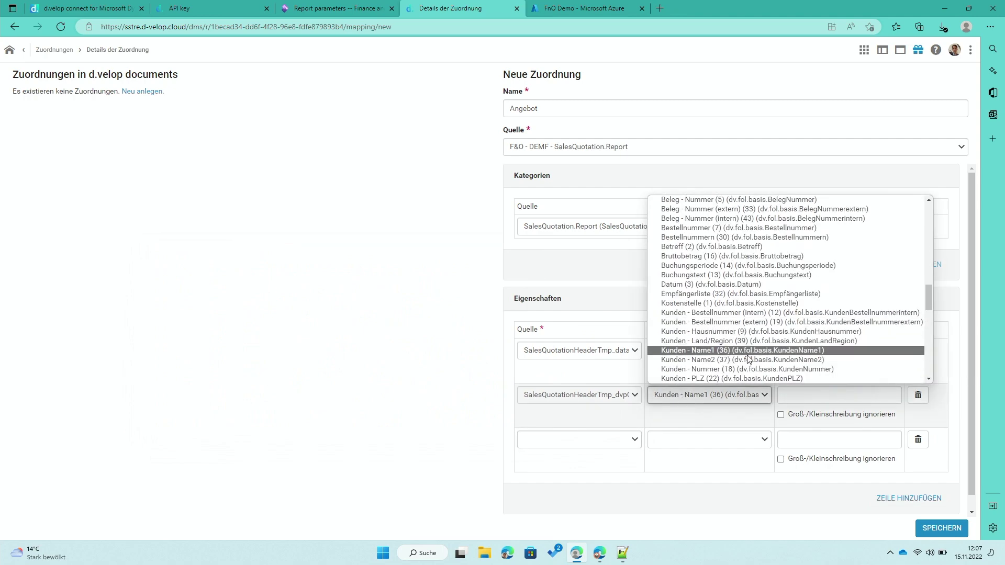
{"action": "left_click", "coordinate": [701, 369]}
Map SalesQuotationHeaderTmp_dvpCustomerName() to Kunden - Name1 (36) in the third property row.
{"action": "left_click", "coordinate": [613, 445]}
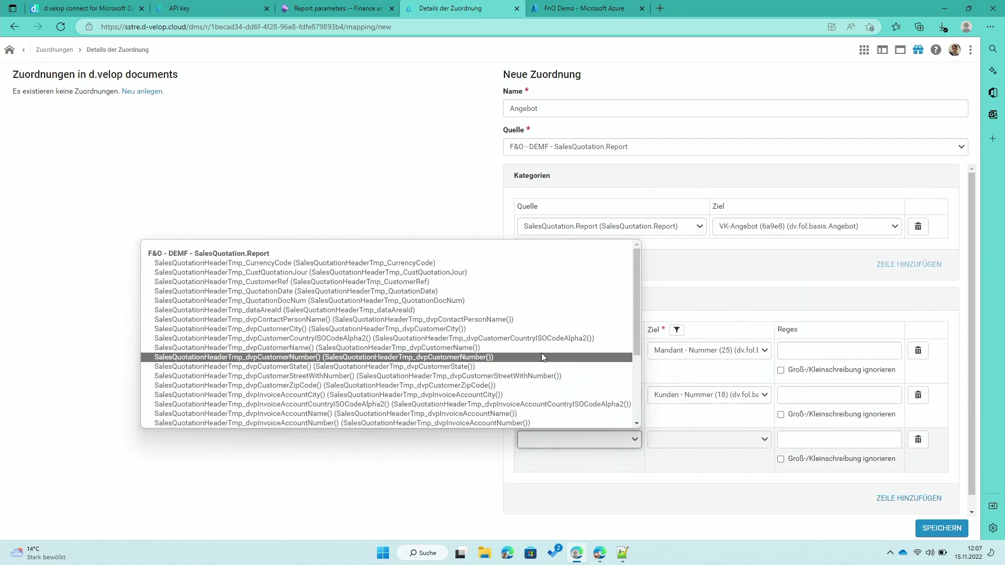
{"action": "scroll", "coordinate": [544, 352], "scroll_direction": "down", "scroll_amount": 5}
{"action": "scroll", "coordinate": [544, 323], "scroll_direction": "up", "scroll_amount": 3}
{"action": "scroll", "coordinate": [545, 323], "scroll_direction": "up", "scroll_amount": 3}
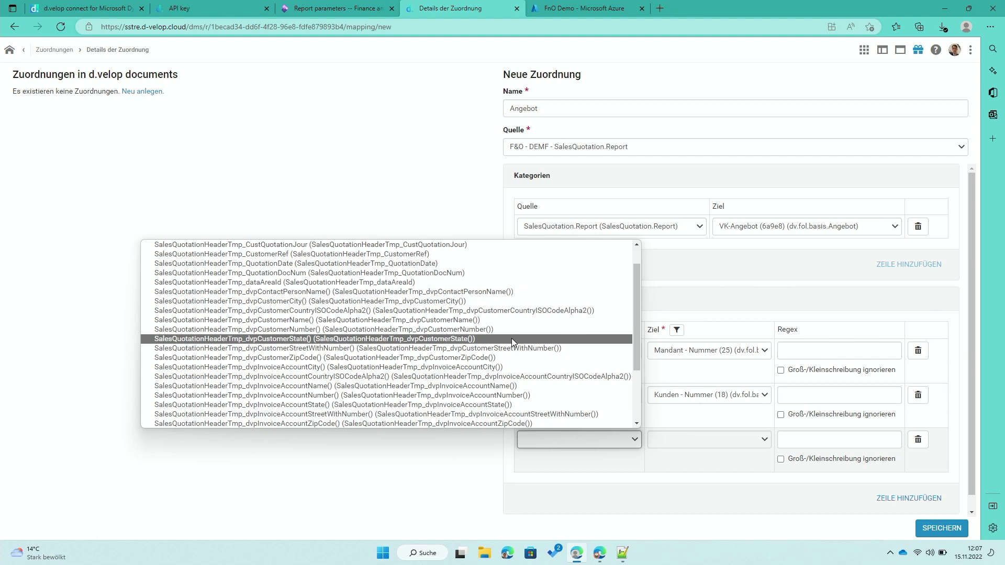
{"action": "left_click", "coordinate": [481, 322]}
{"action": "left_click", "coordinate": [701, 439]}
{"action": "scroll", "coordinate": [722, 358], "scroll_direction": "down", "scroll_amount": 1}
{"action": "scroll", "coordinate": [721, 359], "scroll_direction": "down", "scroll_amount": 10}
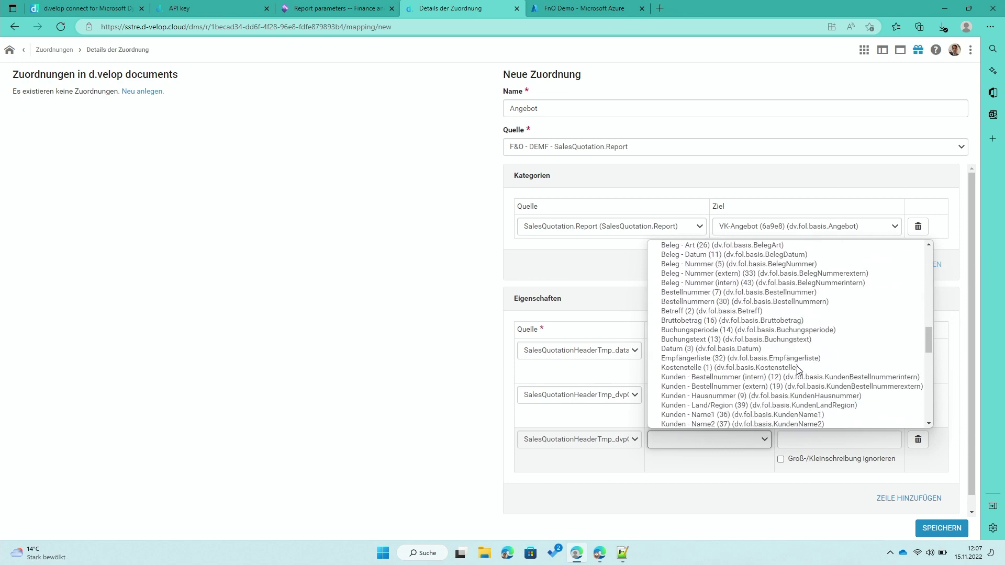
{"action": "left_click", "coordinate": [785, 414]}
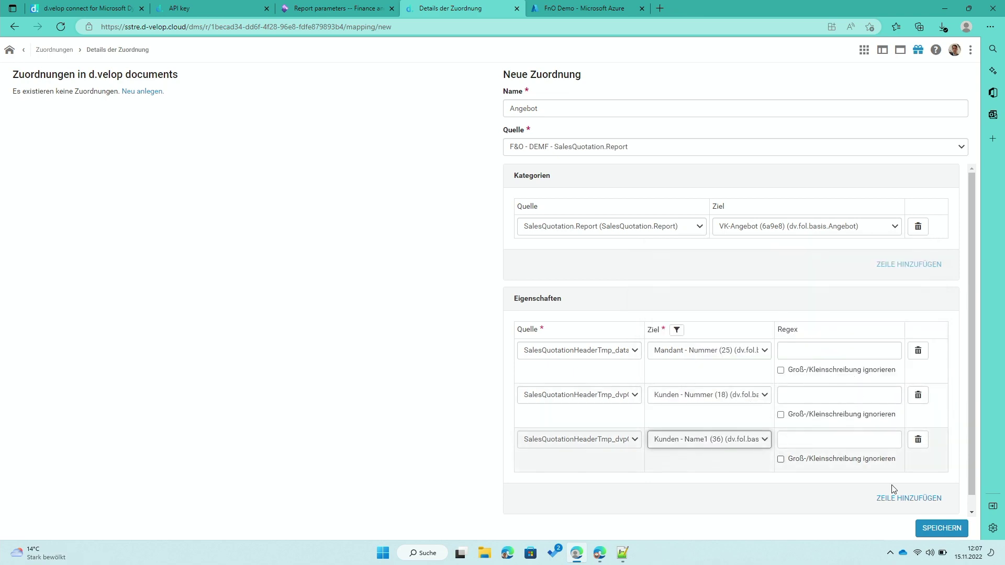
Add a fourth property row mapping SalesQuotationHeaderTmp_dvpOrigQuotationId() to Angebotsnummer (31) and save the mapping.
{"action": "left_click", "coordinate": [913, 498]}
{"action": "left_click", "coordinate": [623, 487]}
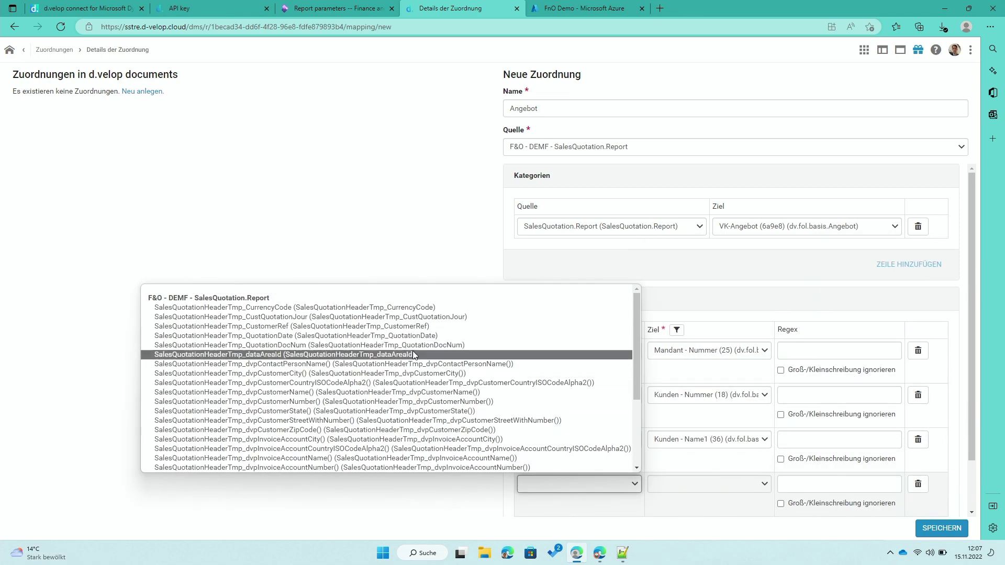
{"action": "scroll", "coordinate": [422, 379], "scroll_direction": "down", "scroll_amount": 3}
{"action": "scroll", "coordinate": [422, 379], "scroll_direction": "down", "scroll_amount": 1}
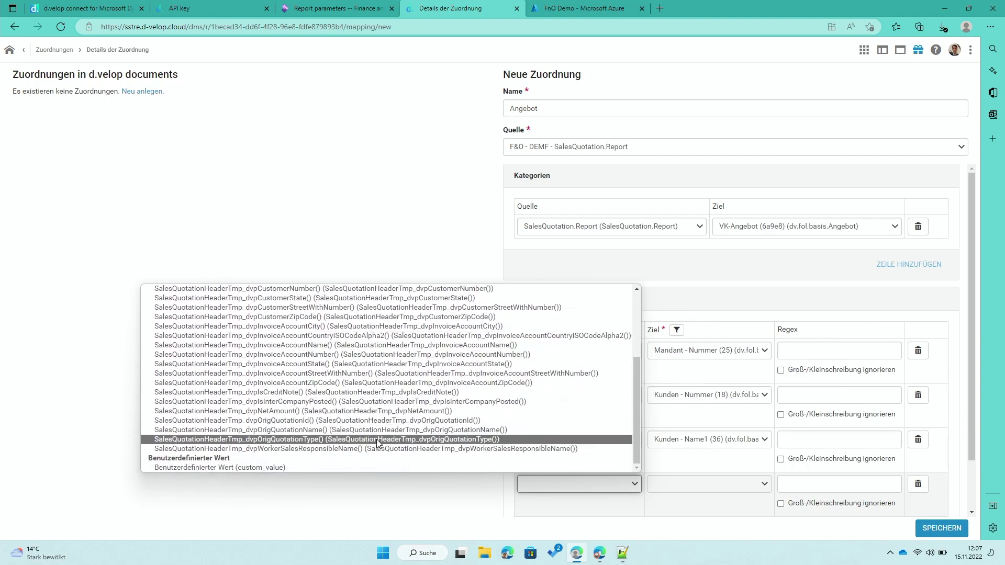
{"action": "left_click", "coordinate": [372, 420]}
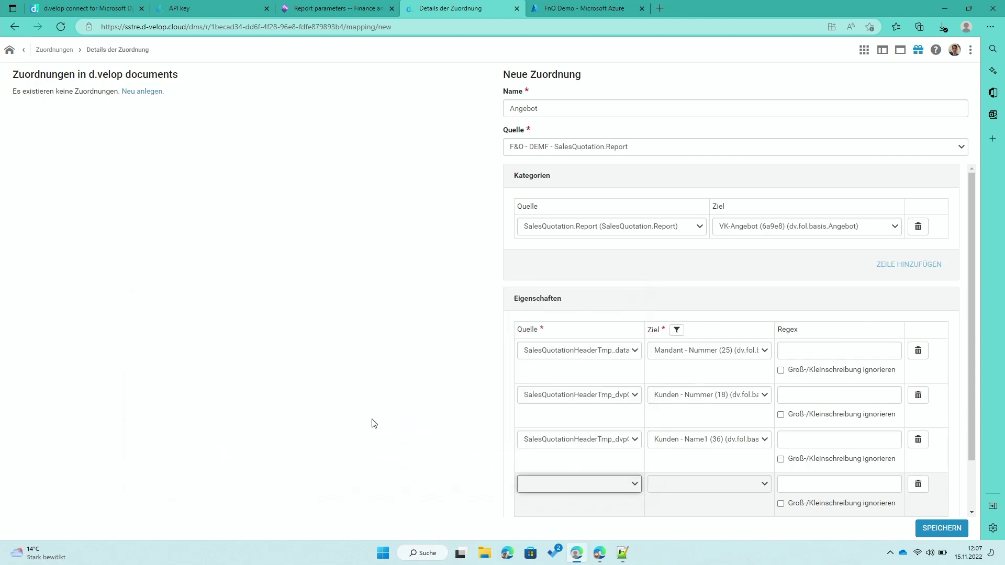
{"action": "left_click", "coordinate": [713, 481]}
{"action": "scroll", "coordinate": [802, 399], "scroll_direction": "down", "scroll_amount": 5}
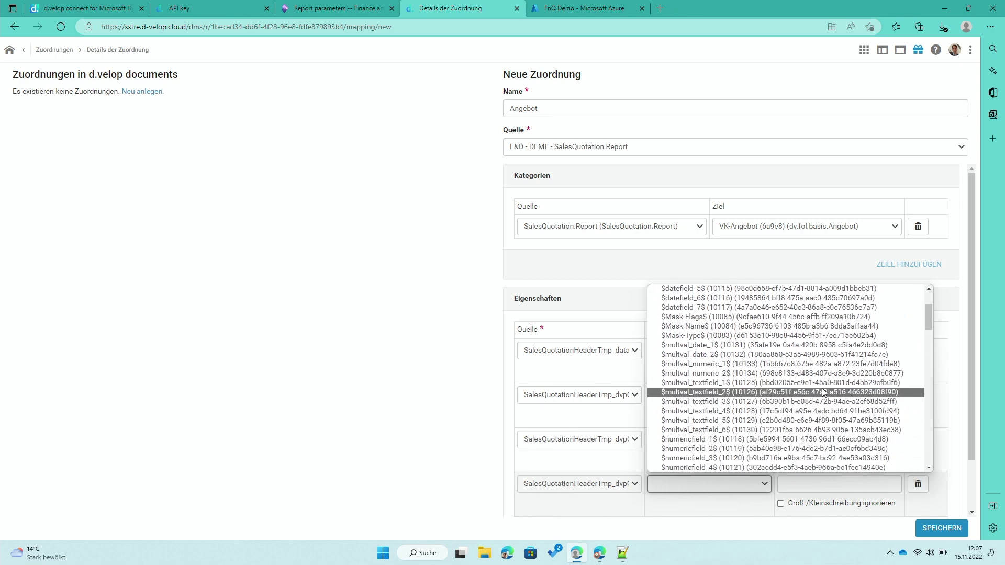
{"action": "scroll", "coordinate": [802, 399], "scroll_direction": "down", "scroll_amount": 6}
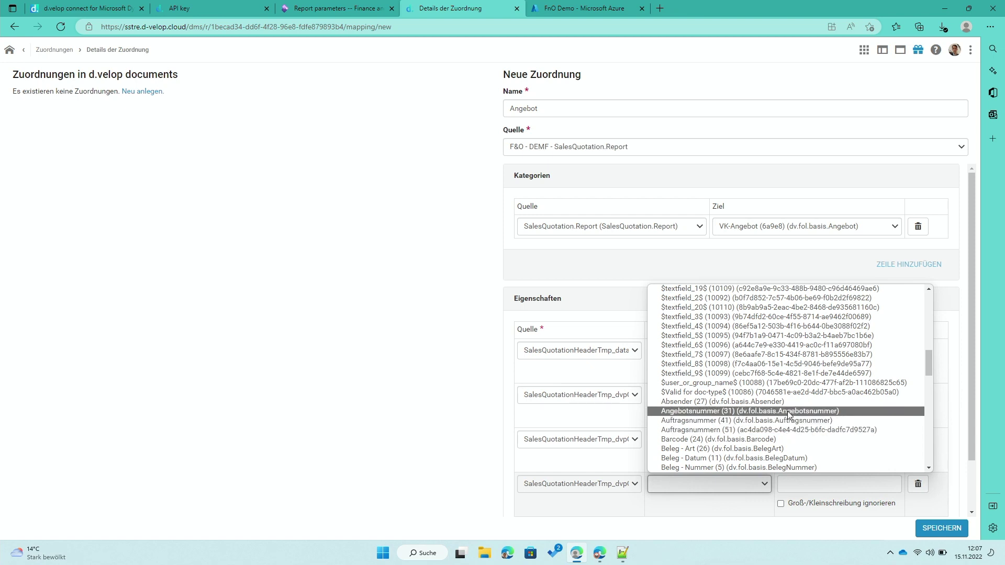
{"action": "left_click", "coordinate": [789, 412]}
{"action": "left_click", "coordinate": [729, 500]}
{"action": "scroll", "coordinate": [863, 473], "scroll_direction": "down", "scroll_amount": 2}
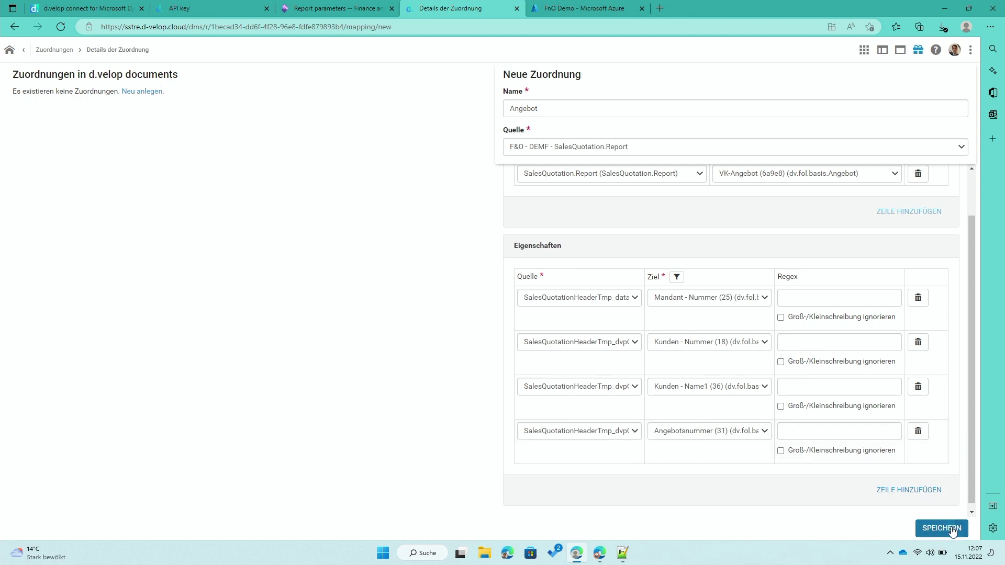
{"action": "left_click", "coordinate": [937, 529]}
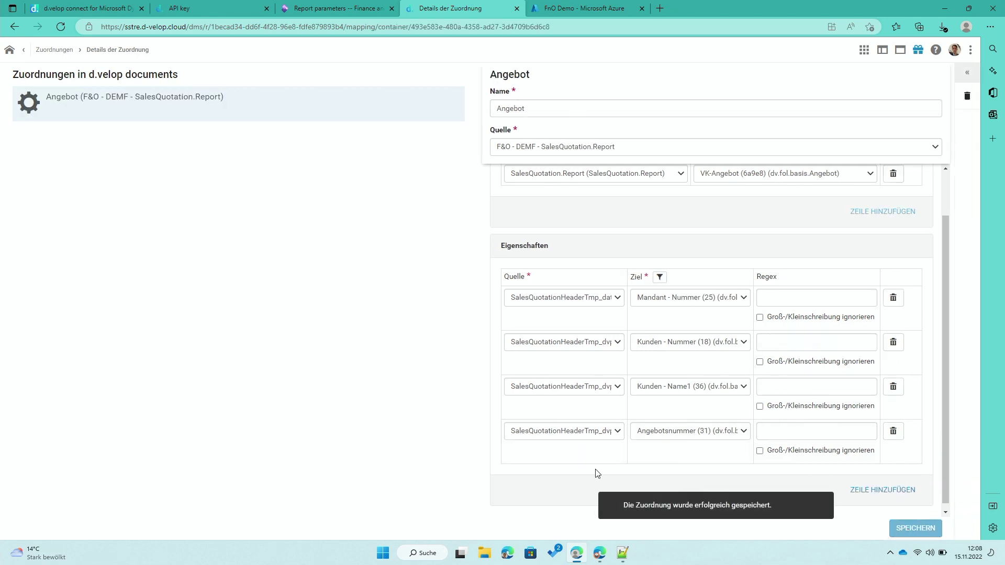
Switch to Finance and Operations and open the list of all sales quotations in the Sales and marketing module.
{"action": "left_click", "coordinate": [307, 7]}
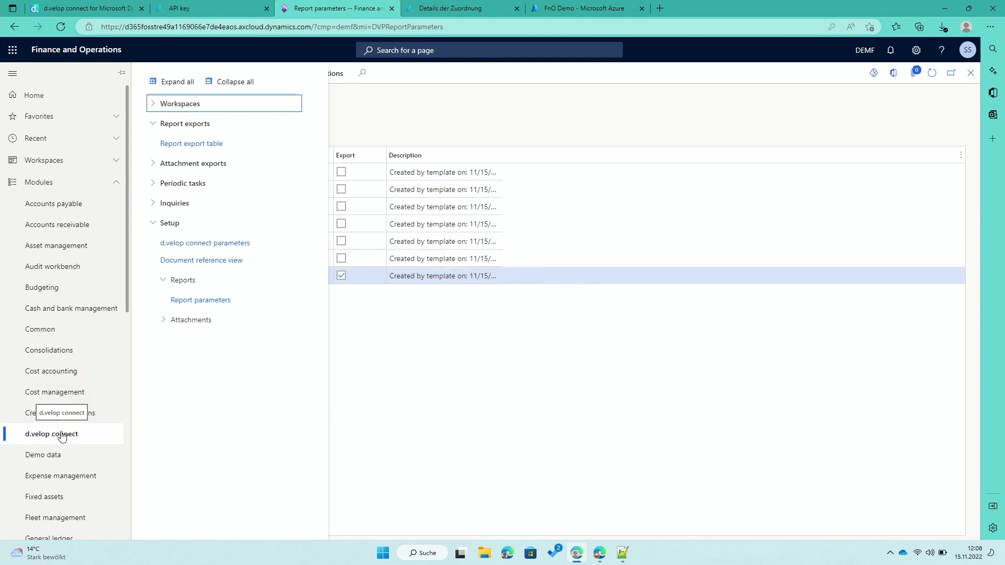
{"action": "scroll", "coordinate": [62, 436], "scroll_direction": "down", "scroll_amount": 7}
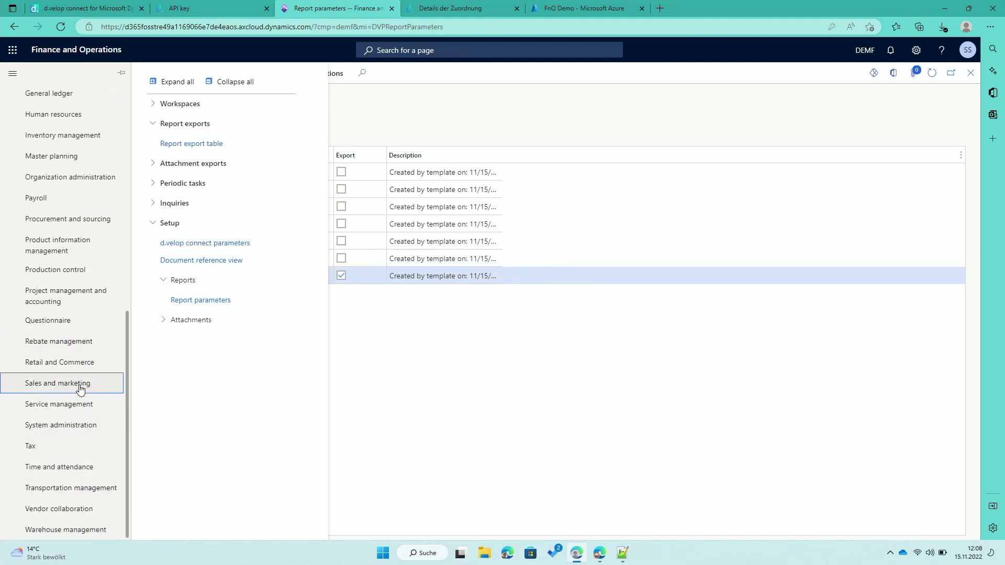
{"action": "left_click", "coordinate": [80, 389]}
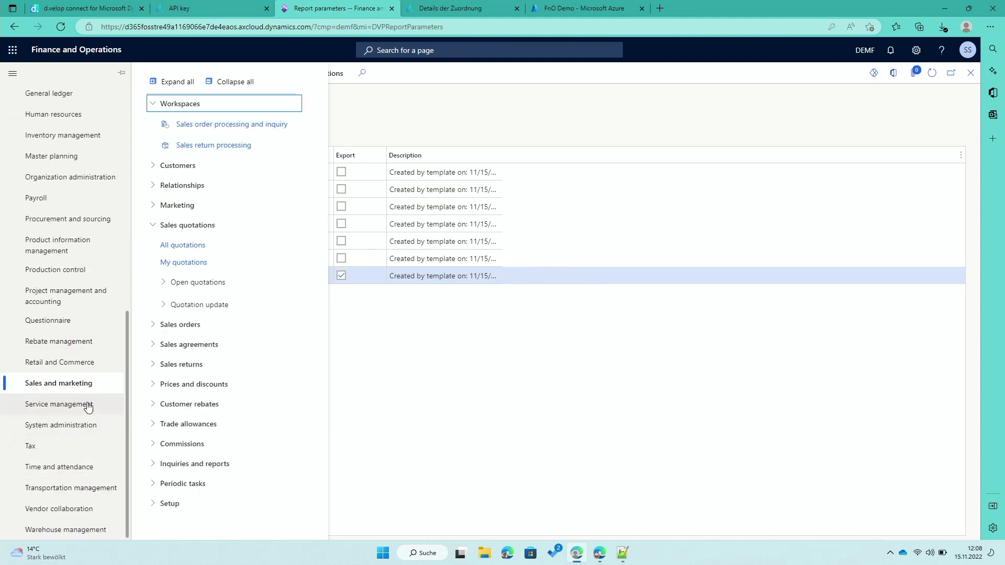
{"action": "left_click", "coordinate": [187, 246]}
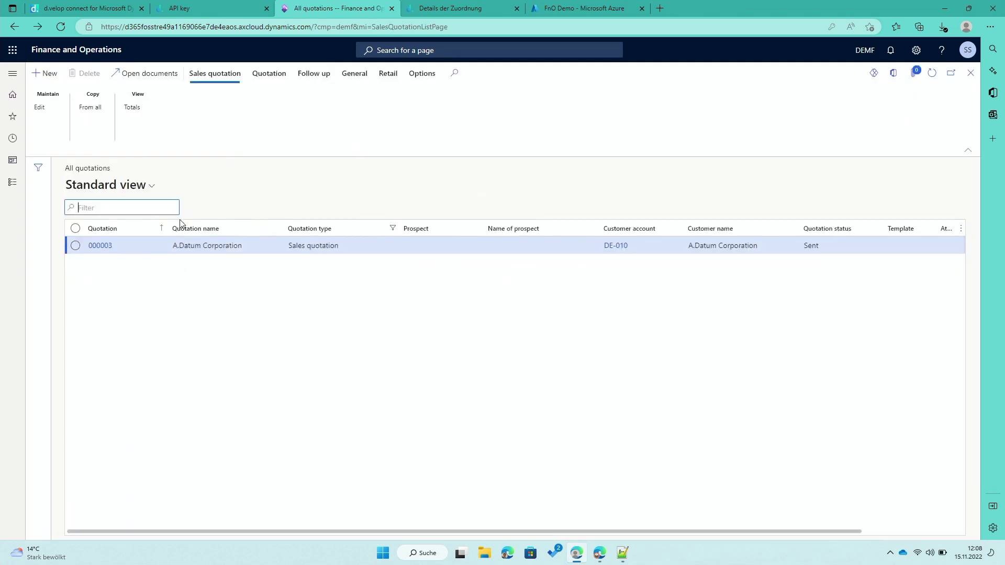
{"action": "left_click", "coordinate": [273, 75]}
{"action": "left_click", "coordinate": [176, 107]}
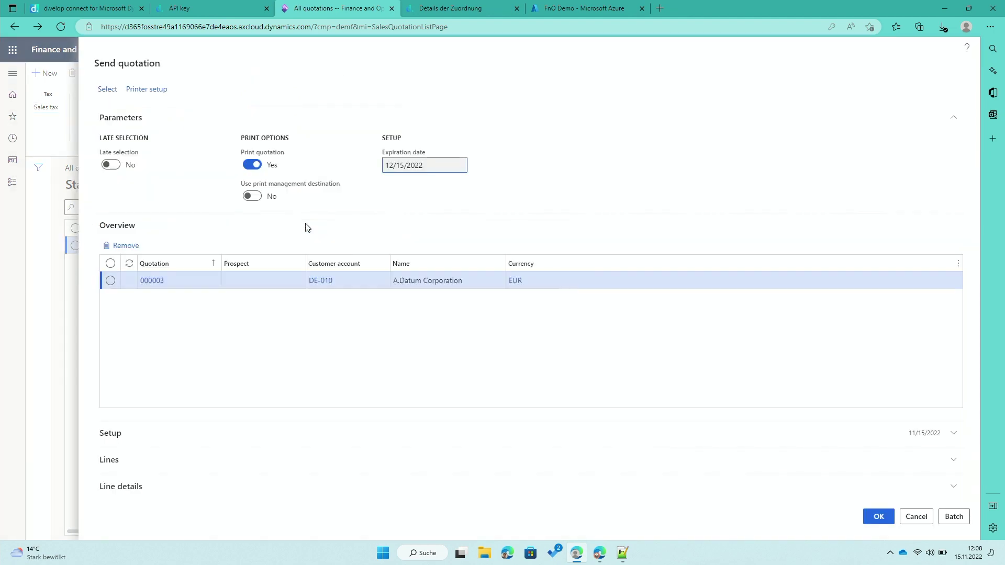
{"action": "left_click", "coordinate": [929, 519]}
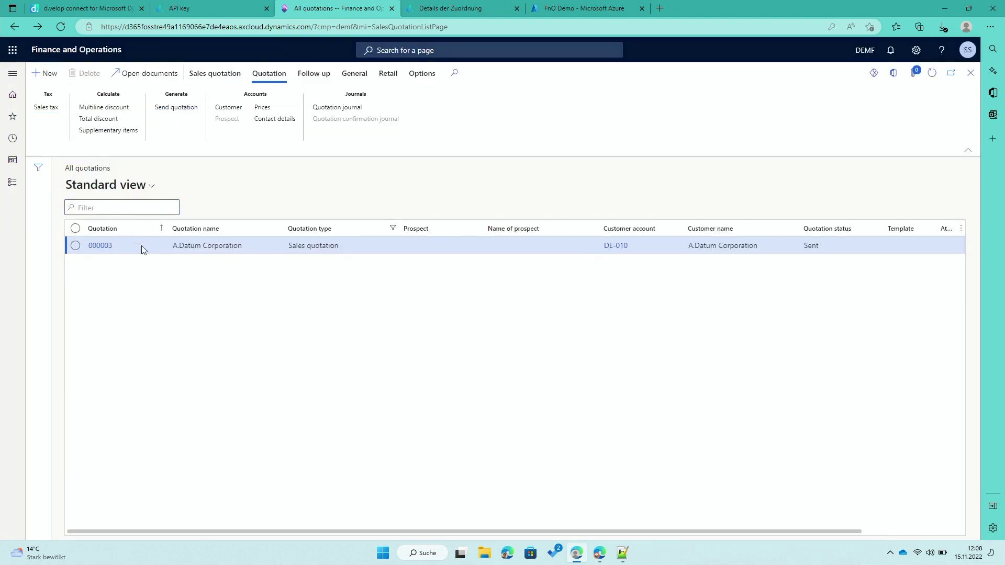
Create a sales quotation with account type Customer for the customer A.Datum Corporation.
{"action": "key", "text": "alt+n"}
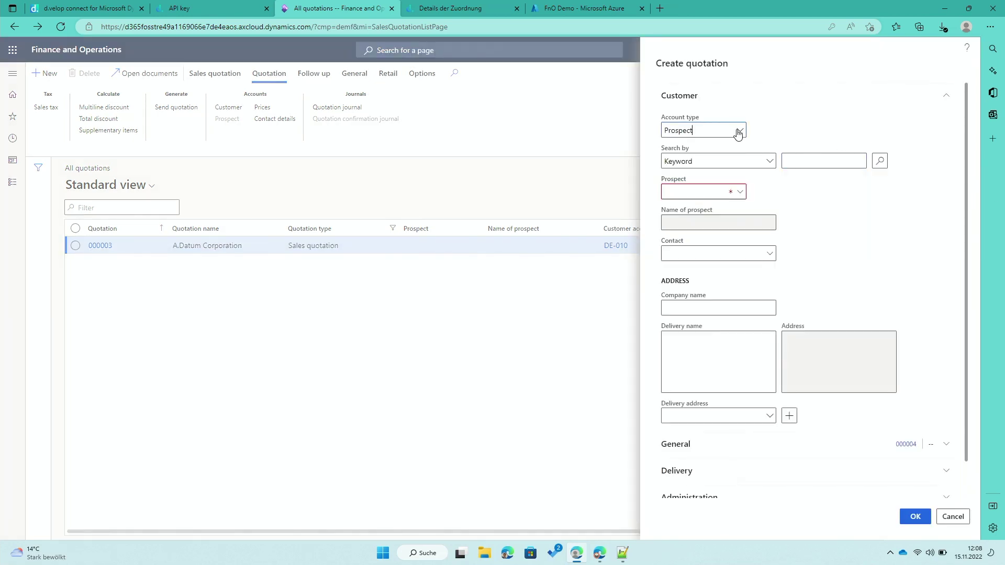
{"action": "left_click", "coordinate": [738, 135]}
{"action": "left_click", "coordinate": [694, 167]}
{"action": "left_click", "coordinate": [738, 195]}
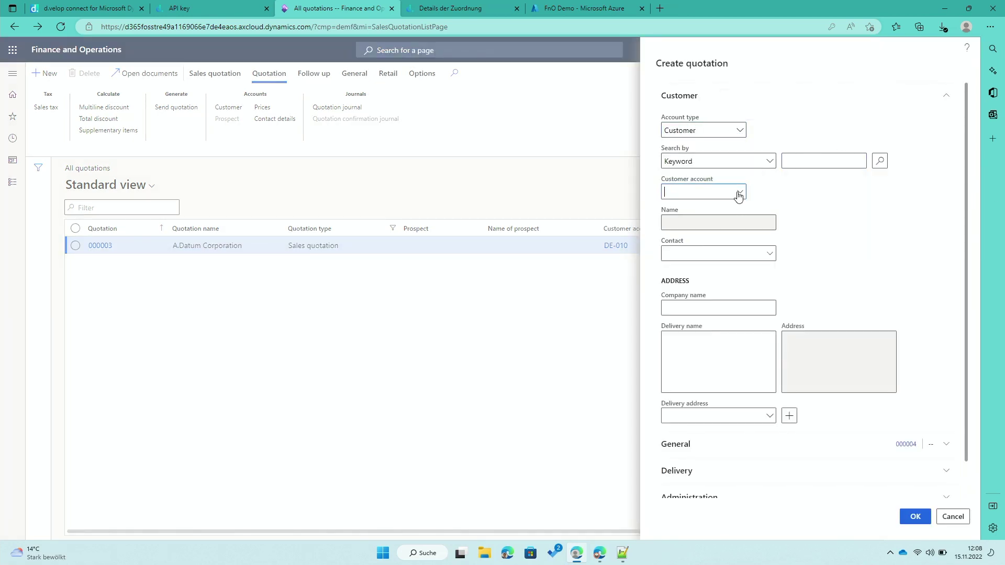
{"action": "left_click", "coordinate": [271, 243]}
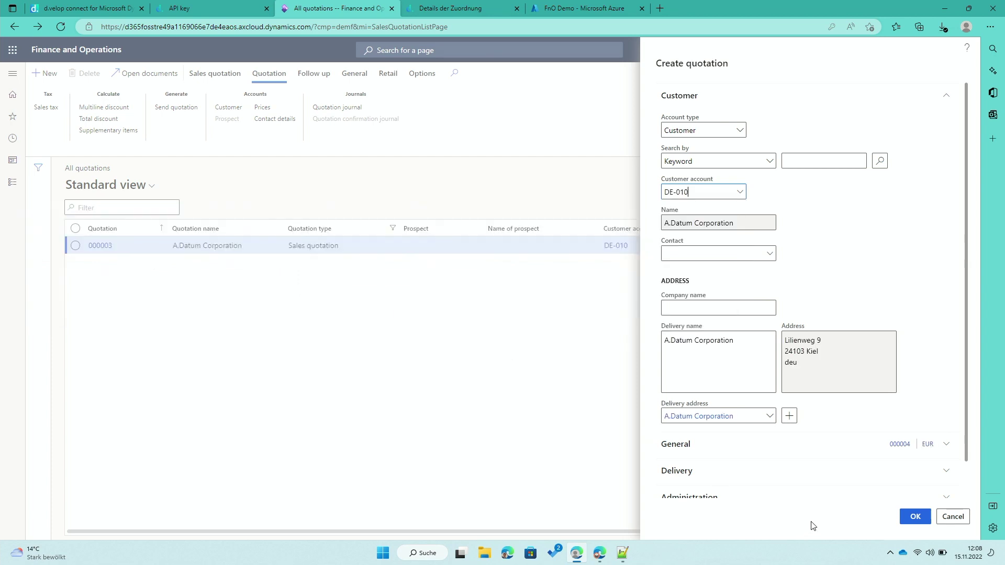
{"action": "left_click", "coordinate": [916, 516]}
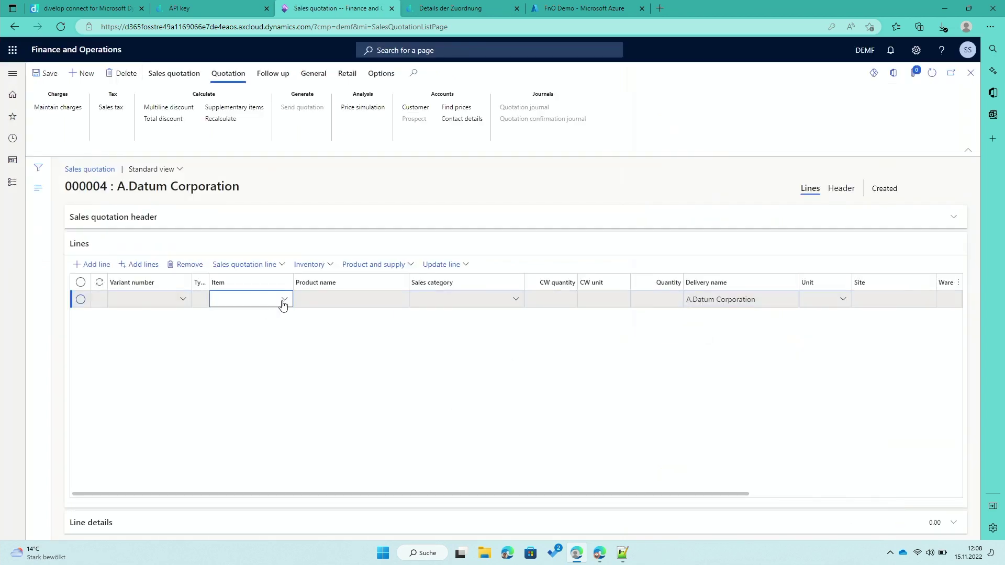
Enter item D0003 on the first line of the new quotation, save it, and send it with Print quotation enabled.
{"action": "left_click", "coordinate": [284, 300]}
{"action": "left_click", "coordinate": [245, 344]}
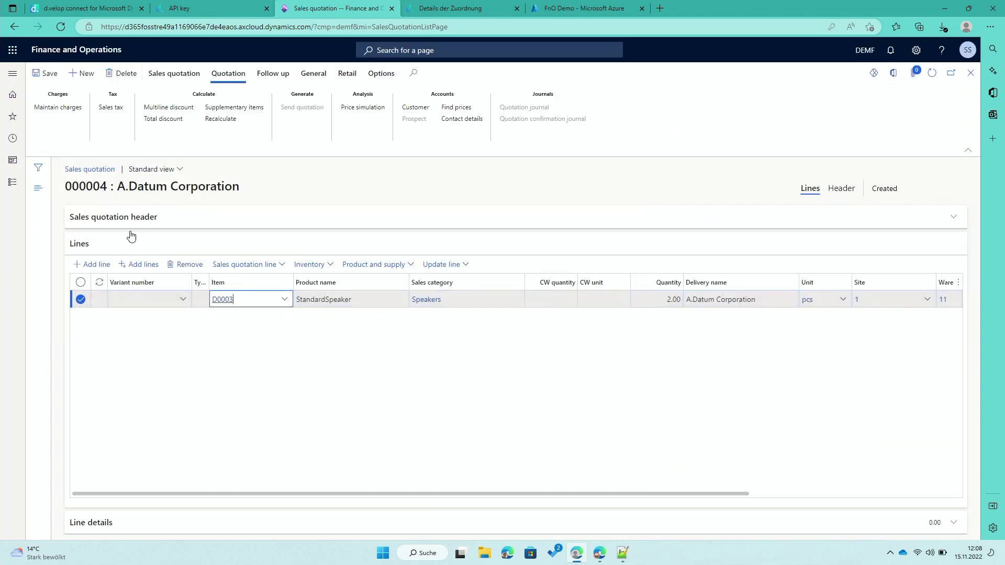
{"action": "left_click", "coordinate": [42, 74]}
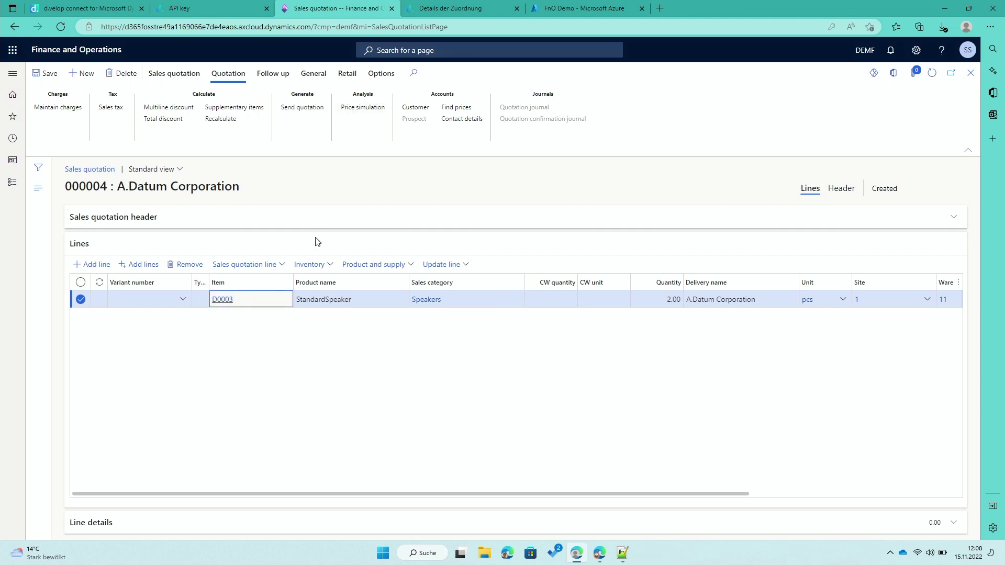
{"action": "left_click", "coordinate": [288, 107]}
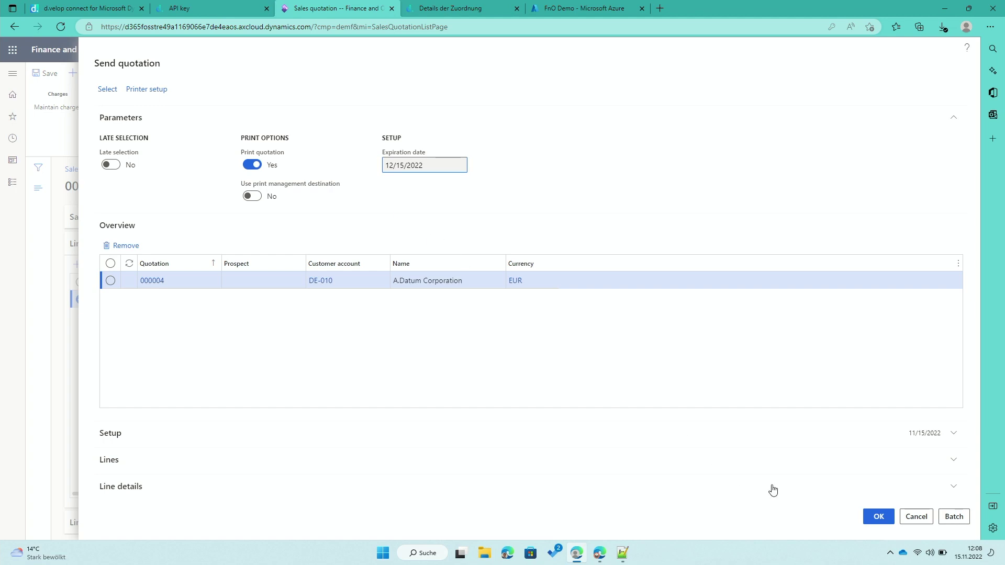
{"action": "left_click", "coordinate": [883, 519]}
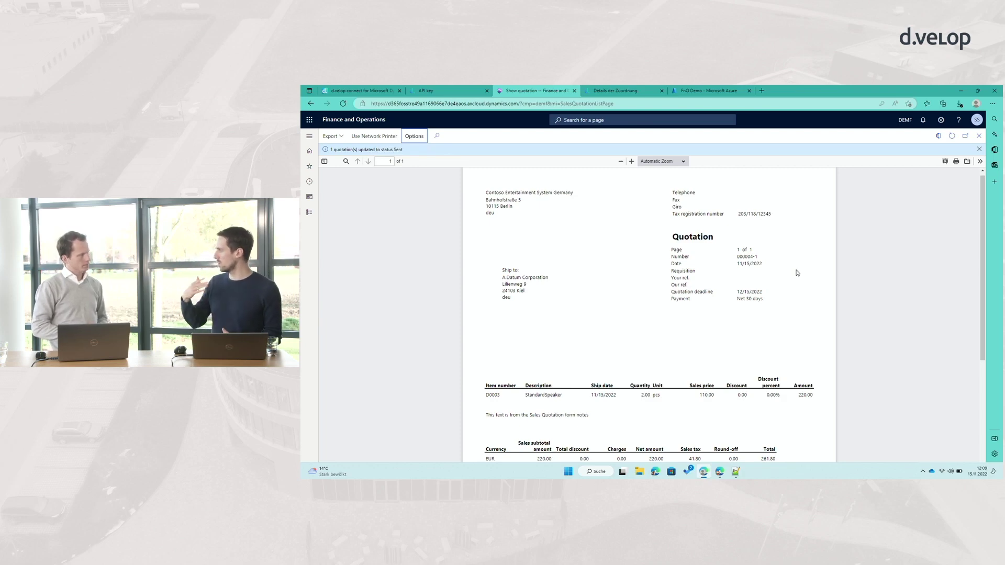
Open the report export table in the d.velop connect module.
{"action": "left_click", "coordinate": [309, 136]}
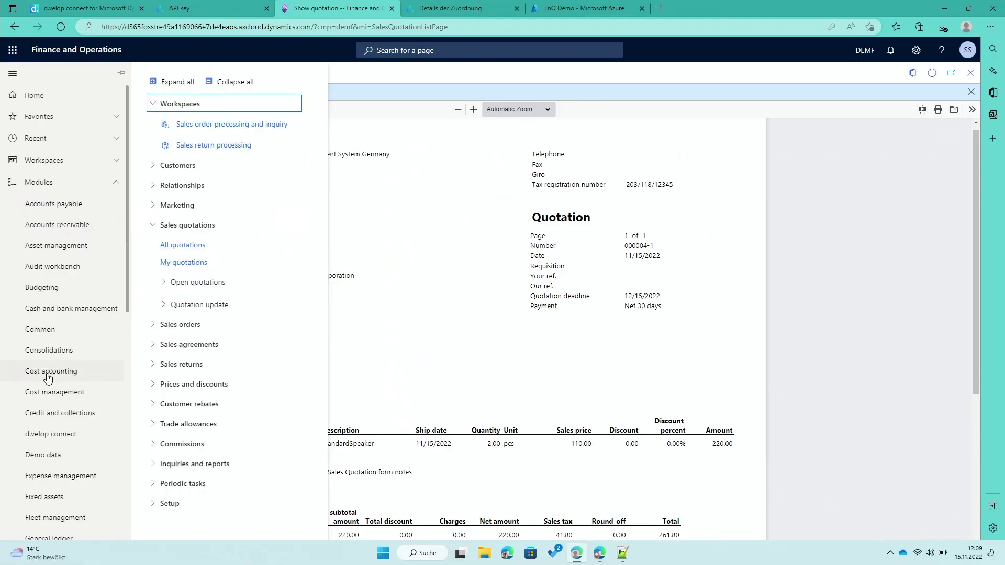
{"action": "left_click", "coordinate": [335, 389]}
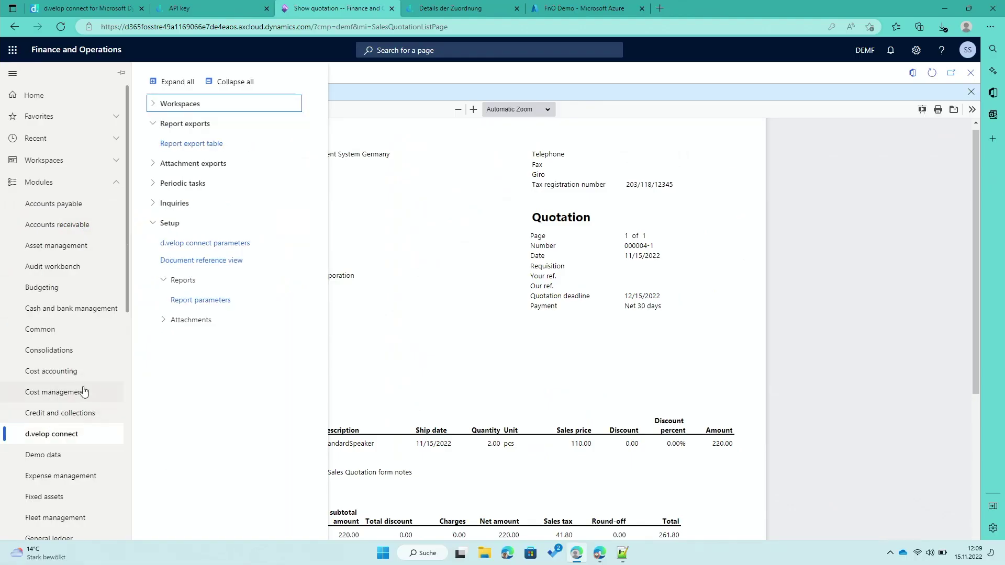
{"action": "left_click", "coordinate": [193, 149]}
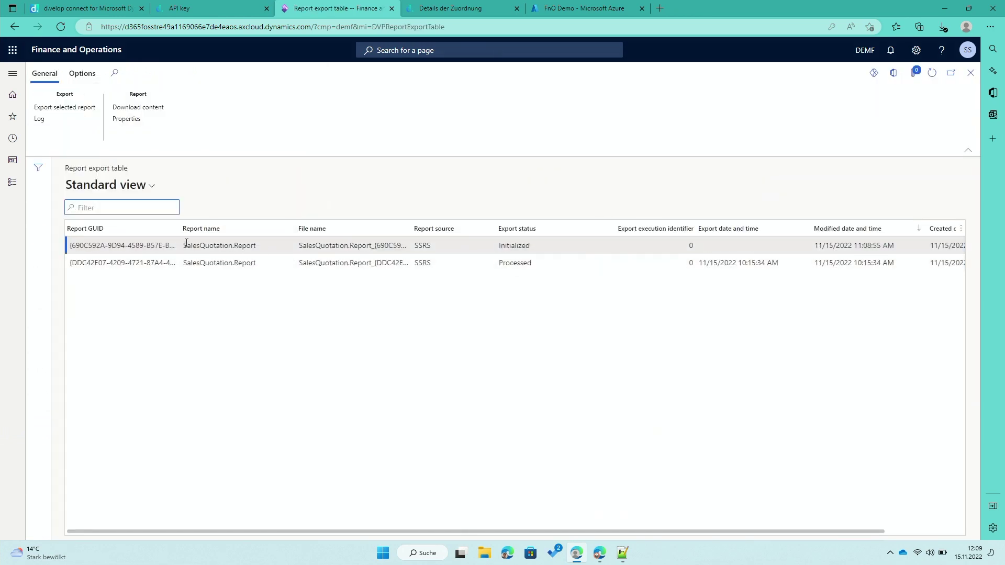
Review the attributes of the newest SalesQuotation.Report entry and download its content.
{"action": "left_click", "coordinate": [127, 119]}
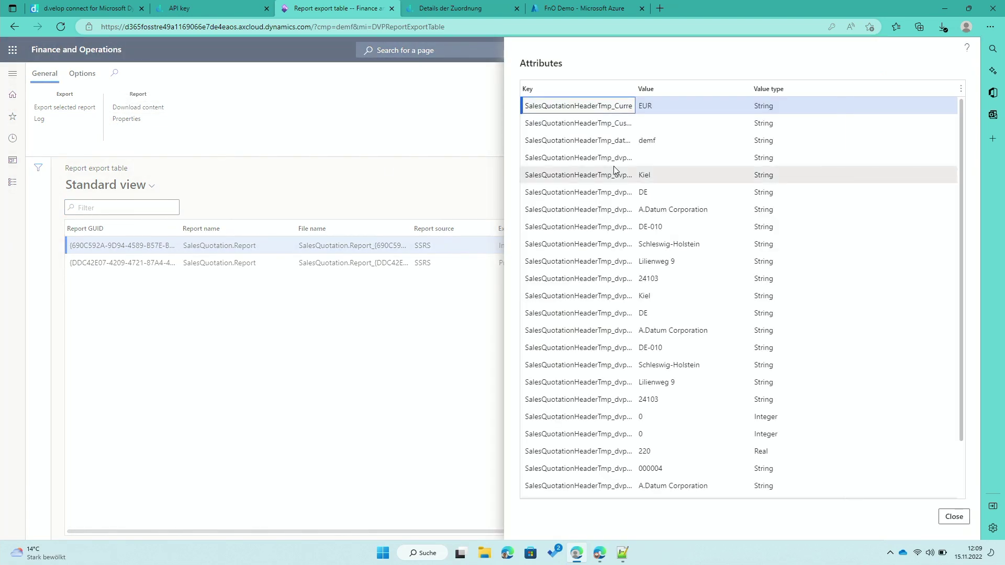
{"action": "scroll", "coordinate": [657, 184], "scroll_direction": "down", "scroll_amount": 3}
{"action": "scroll", "coordinate": [671, 263], "scroll_direction": "up", "scroll_amount": 3}
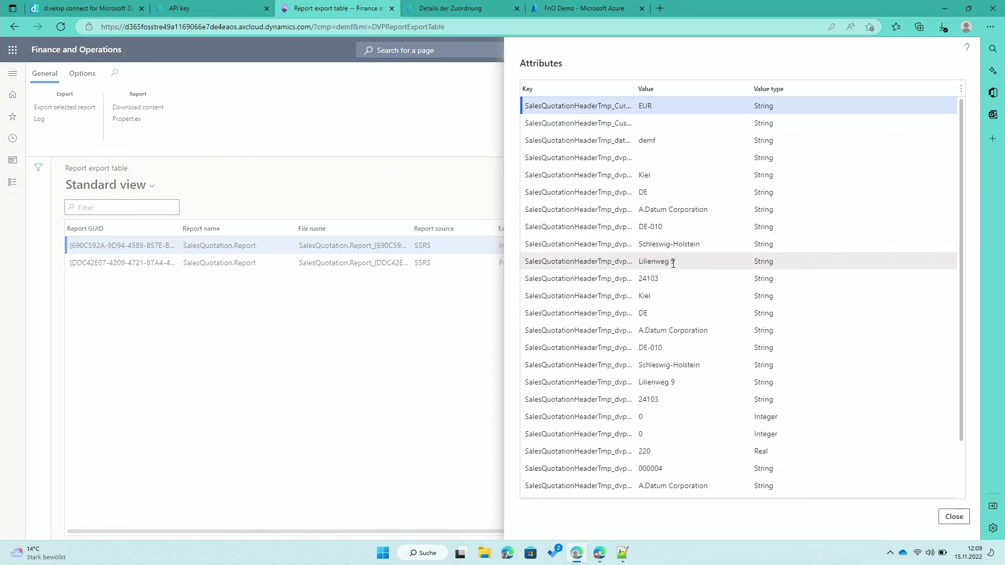
{"action": "left_click", "coordinate": [953, 517]}
{"action": "left_click", "coordinate": [148, 106]}
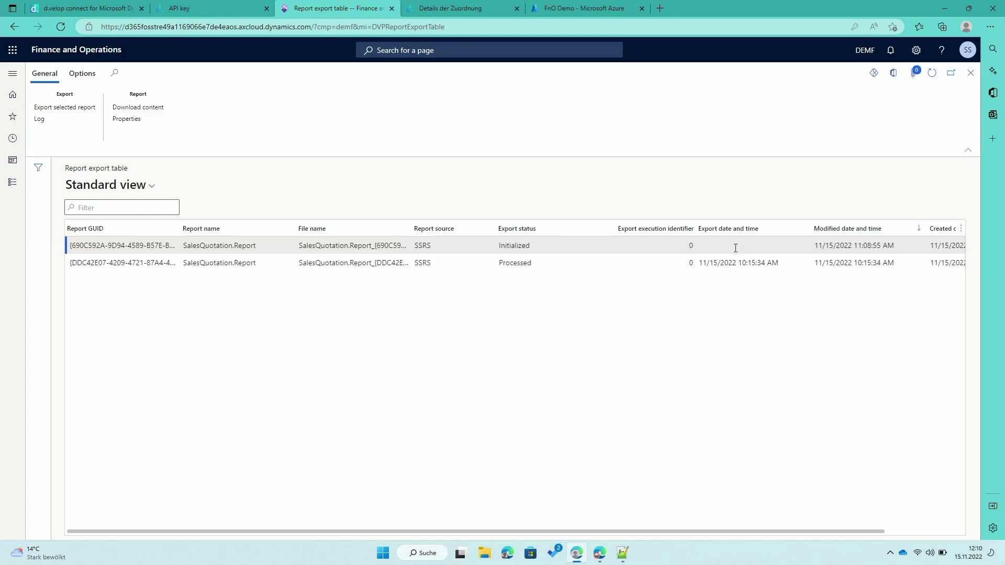
Export the newest SalesQuotation.Report entry to d.velop and dismiss the notification.
{"action": "left_click", "coordinate": [424, 247]}
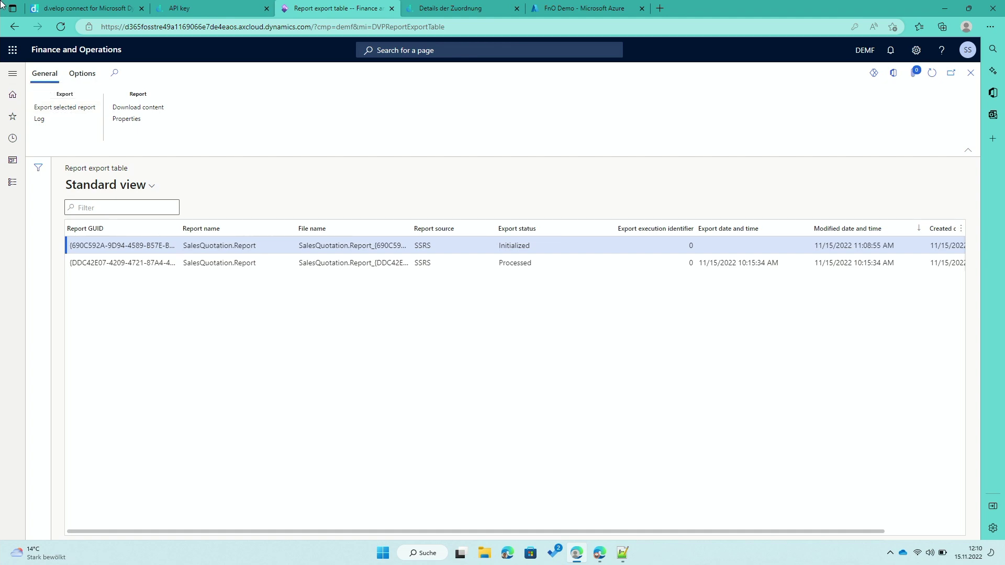
{"action": "left_click", "coordinate": [52, 107]}
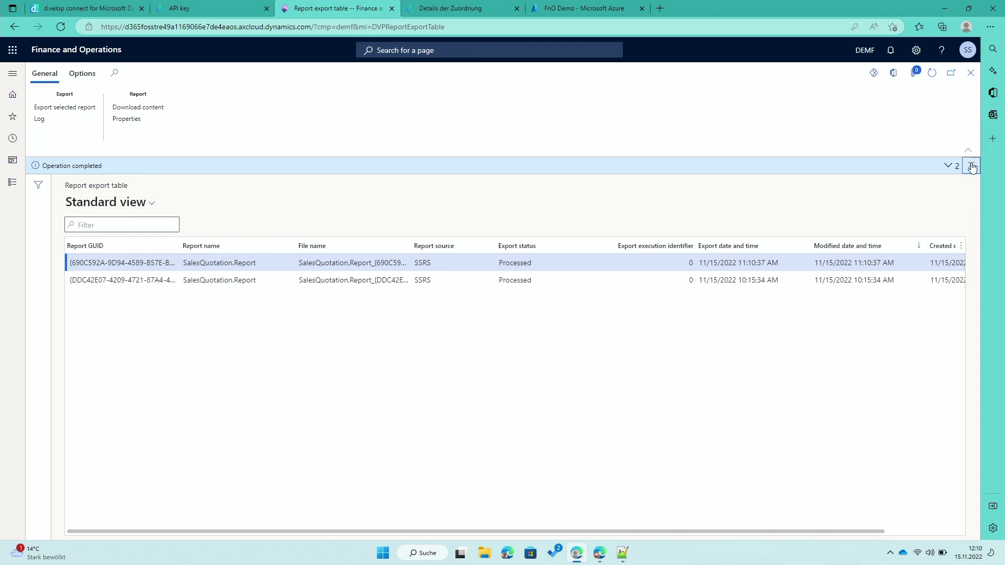
{"action": "left_click", "coordinate": [971, 165]}
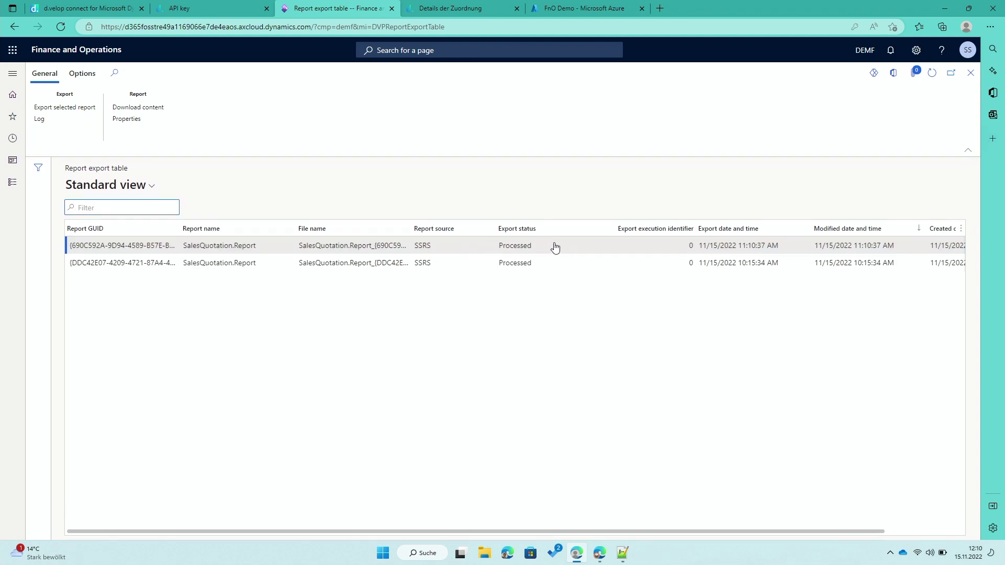
{"action": "left_click_drag", "start_coordinate": [563, 246], "coordinate": [517, 250]}
{"action": "left_click", "coordinate": [511, 207]}
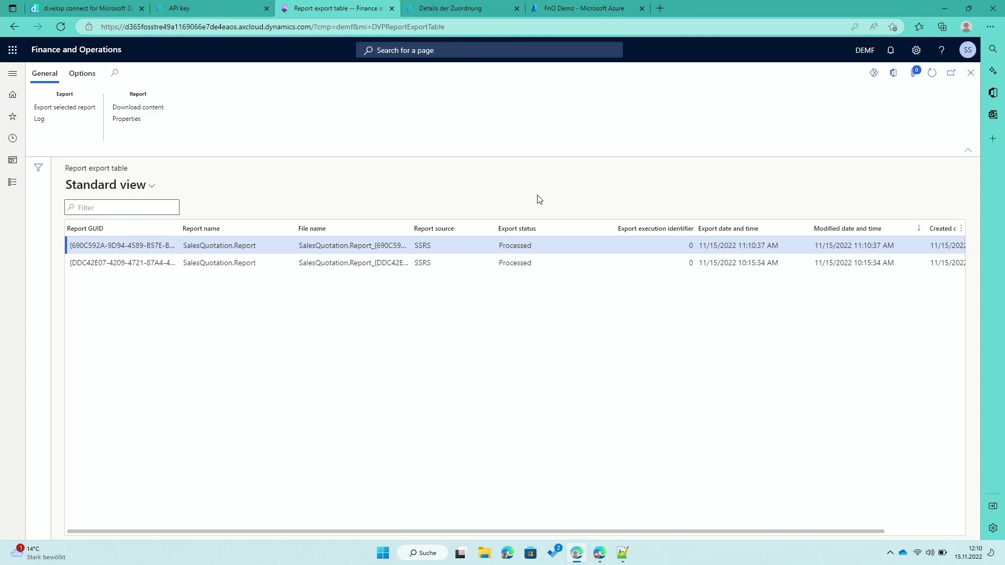
Switch to d.velop cloud and open the document search from its home page.
{"action": "left_click", "coordinate": [477, 10]}
{"action": "left_click", "coordinate": [47, 49]}
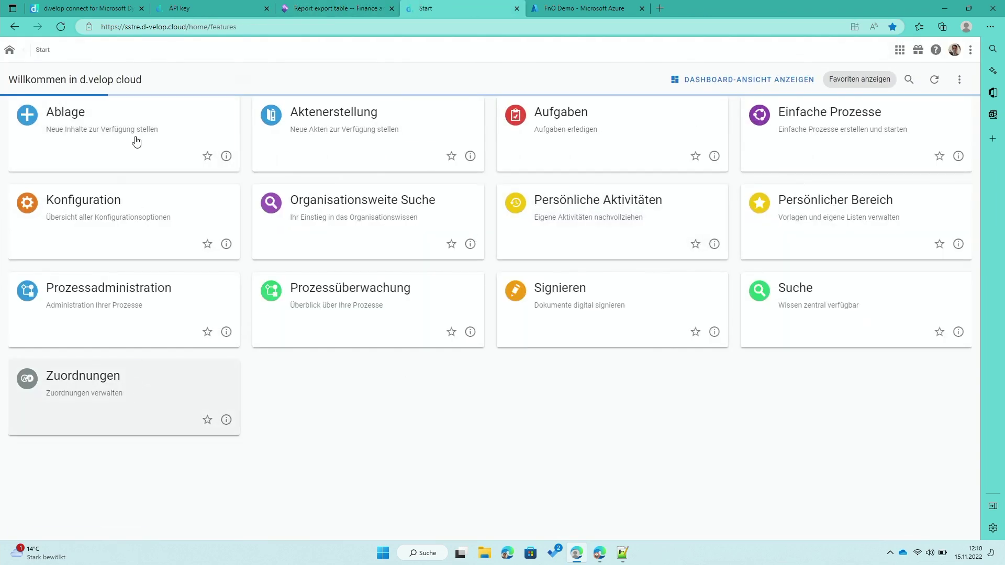
{"action": "left_click", "coordinate": [785, 322]}
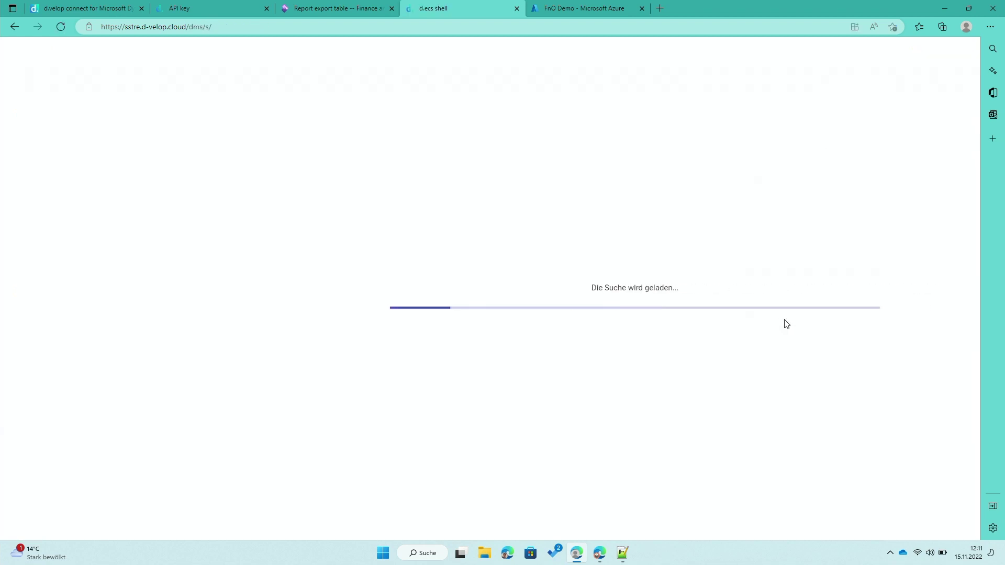
Search the VK-Angebot category by the new quotation's Angebotsnummer and inspect the found document's preview and properties.
{"action": "left_click", "coordinate": [146, 101]}
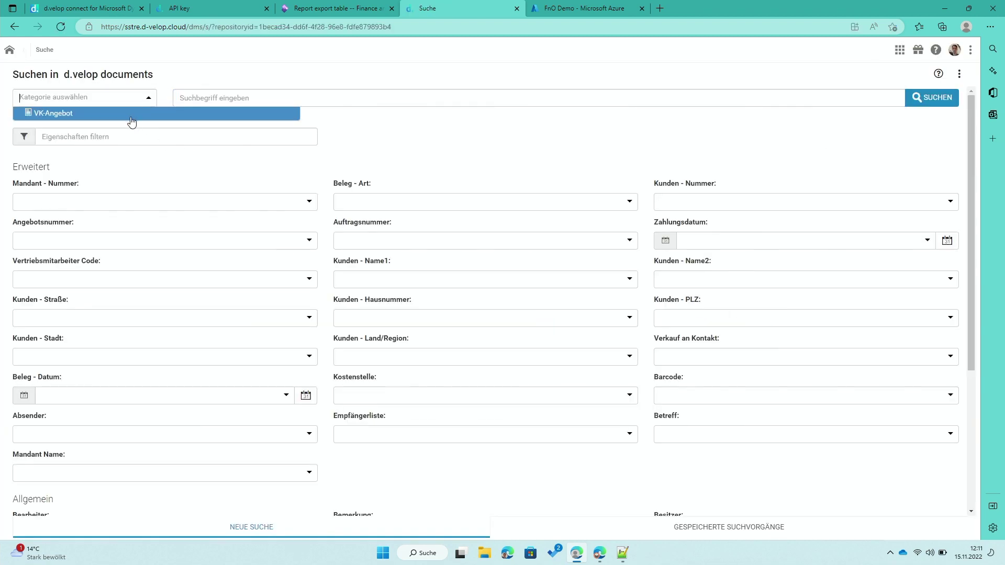
{"action": "left_click", "coordinate": [134, 114]}
{"action": "left_click", "coordinate": [297, 245]}
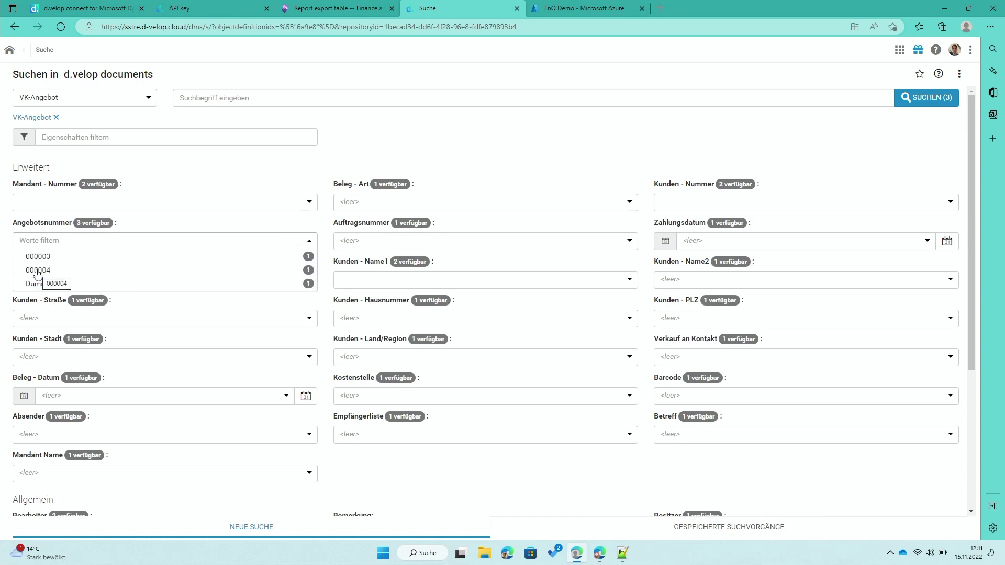
{"action": "left_click", "coordinate": [37, 271]}
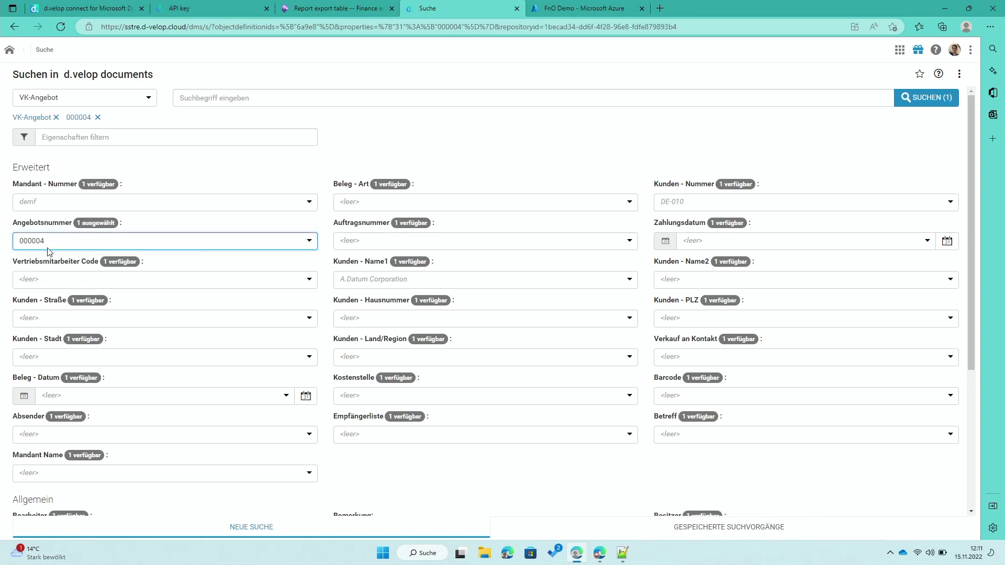
{"action": "left_click", "coordinate": [922, 100]}
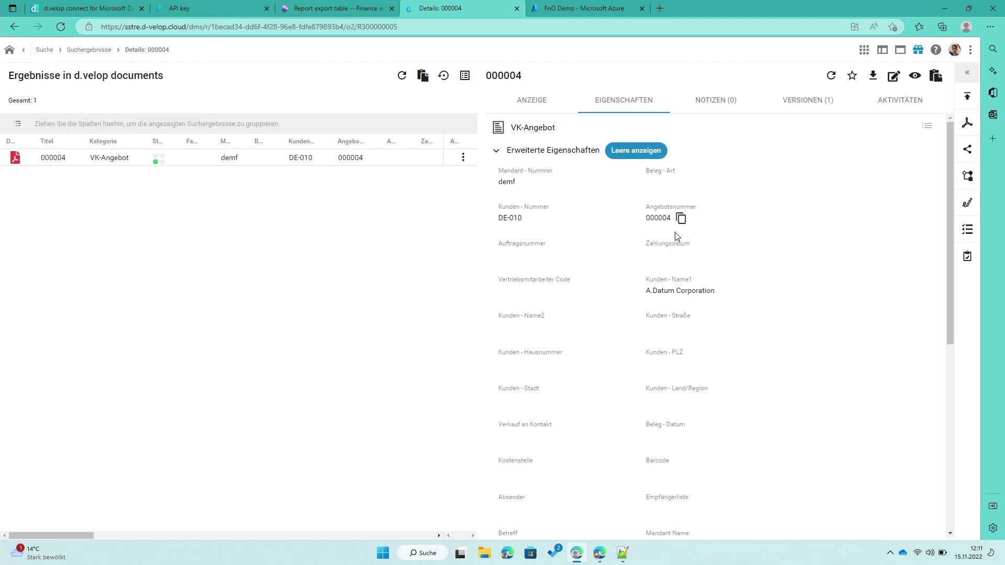
{"action": "left_click", "coordinate": [529, 99]}
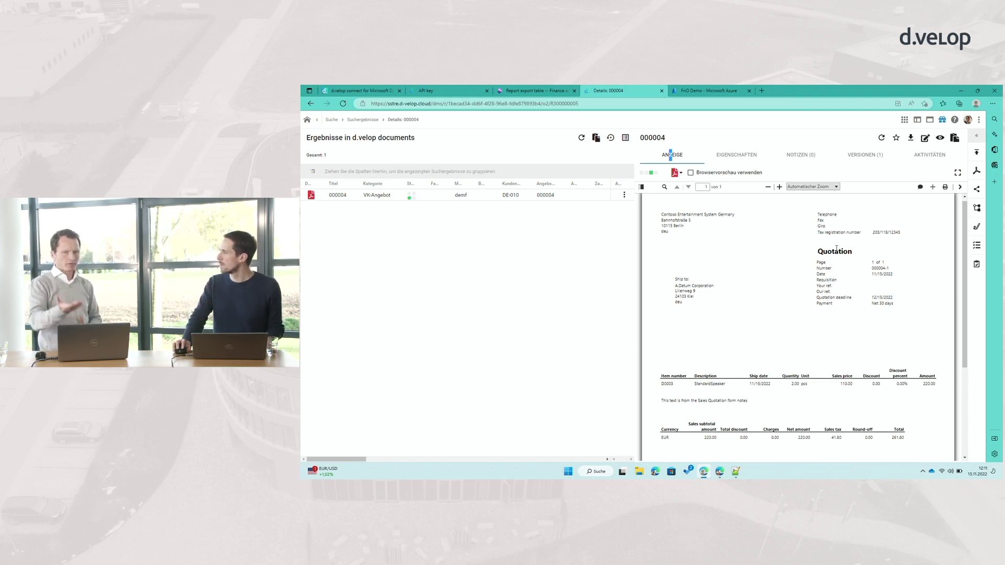
{"action": "left_click", "coordinate": [737, 157]}
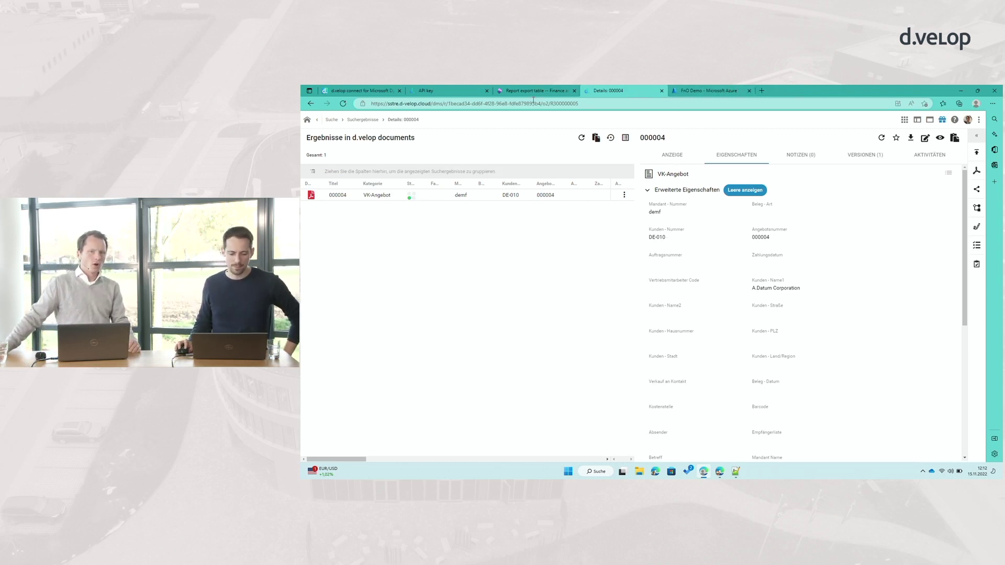
Switch to Finance and Operations and open the Document reference view setup of d.velop connect.
{"action": "left_click", "coordinate": [547, 88]}
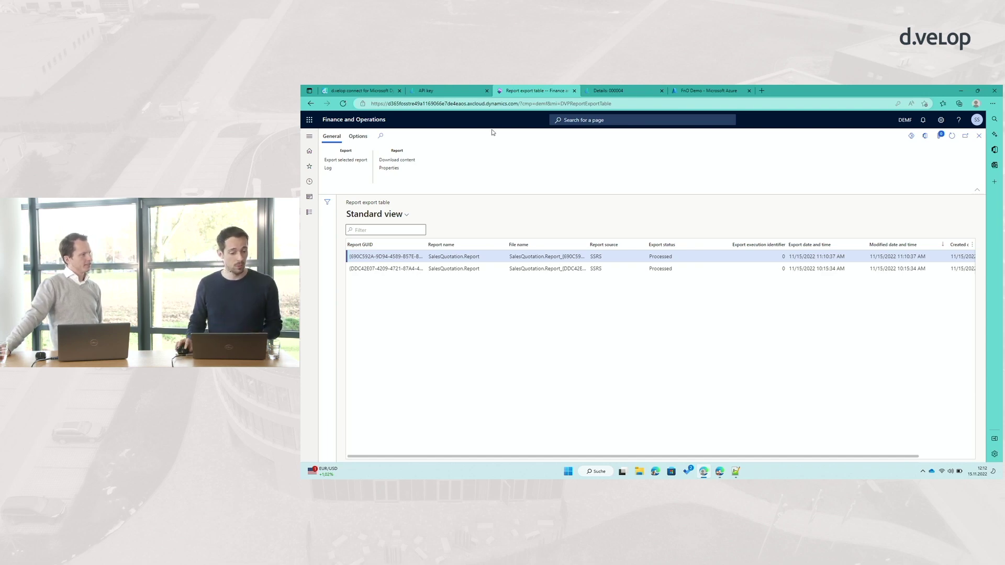
{"action": "left_click", "coordinate": [309, 137]}
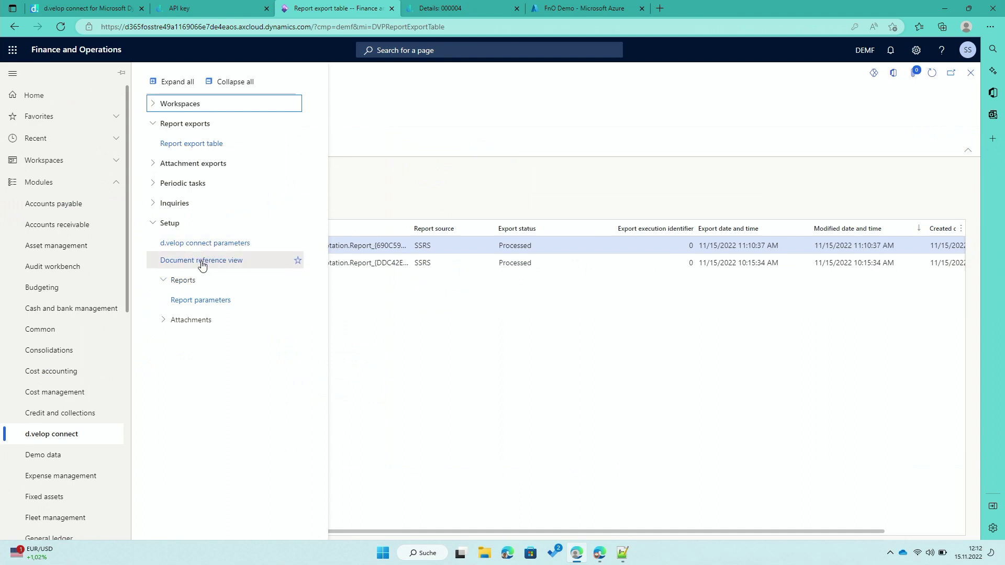
{"action": "left_click", "coordinate": [202, 261]}
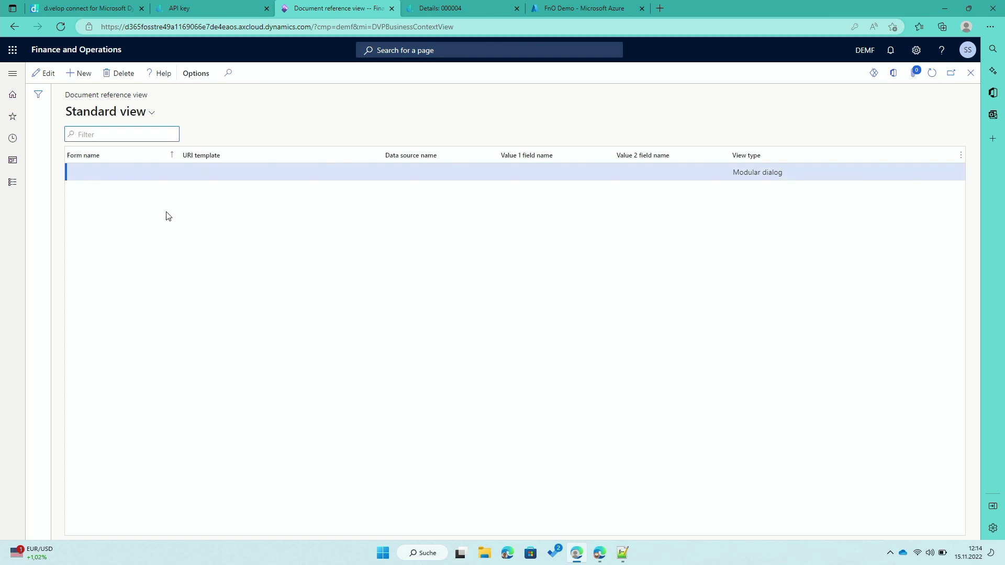
Add a document reference view record with the form name SalesQuotationListPage.
{"action": "left_click", "coordinate": [79, 73]}
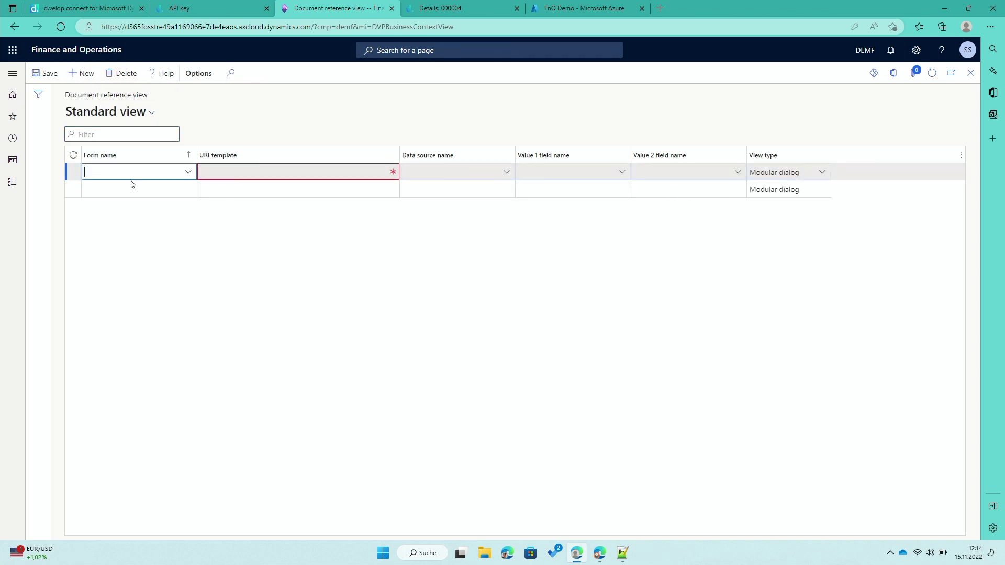
{"action": "left_click", "coordinate": [189, 173]}
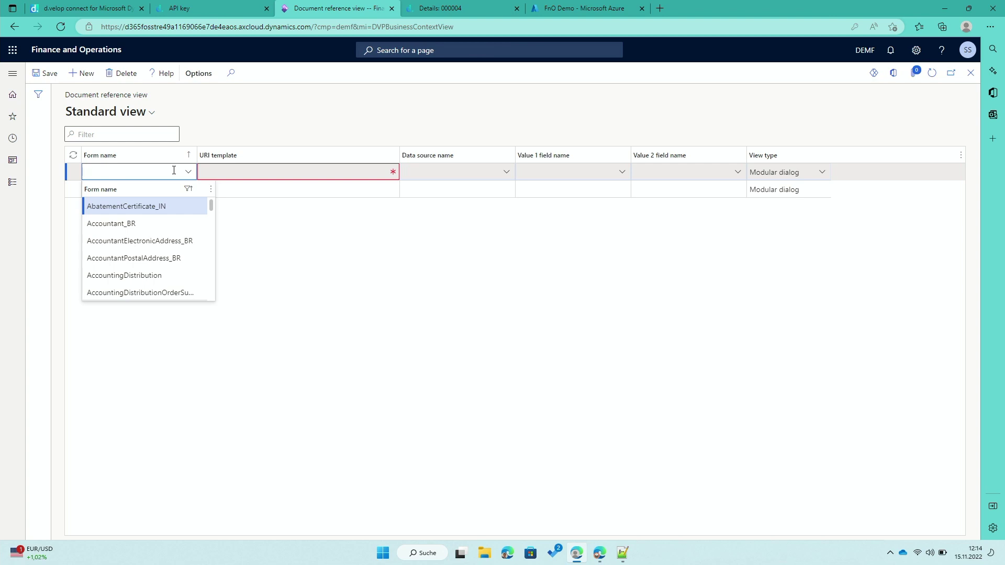
{"action": "type", "text": "SalesQ"}
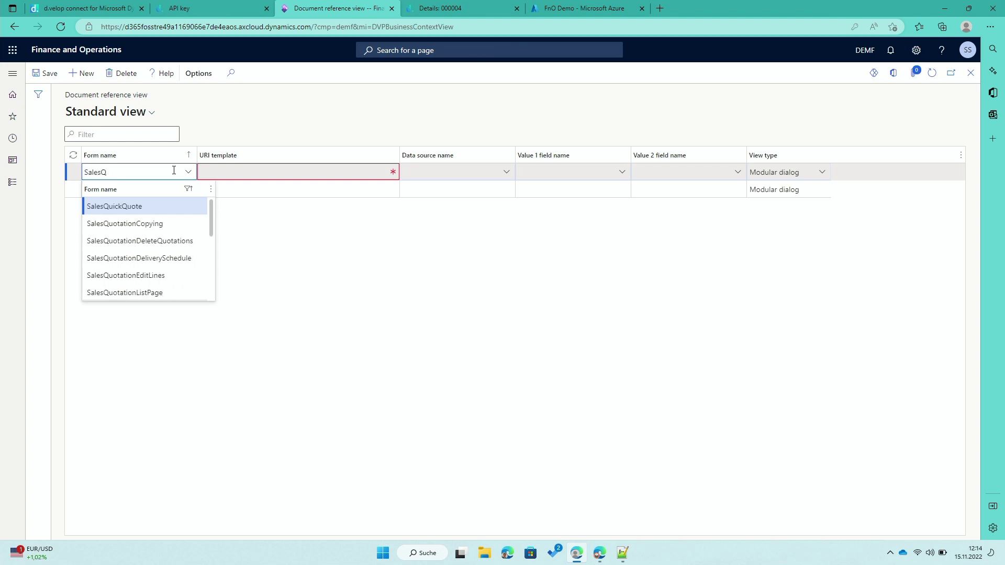
{"action": "left_click", "coordinate": [157, 292]}
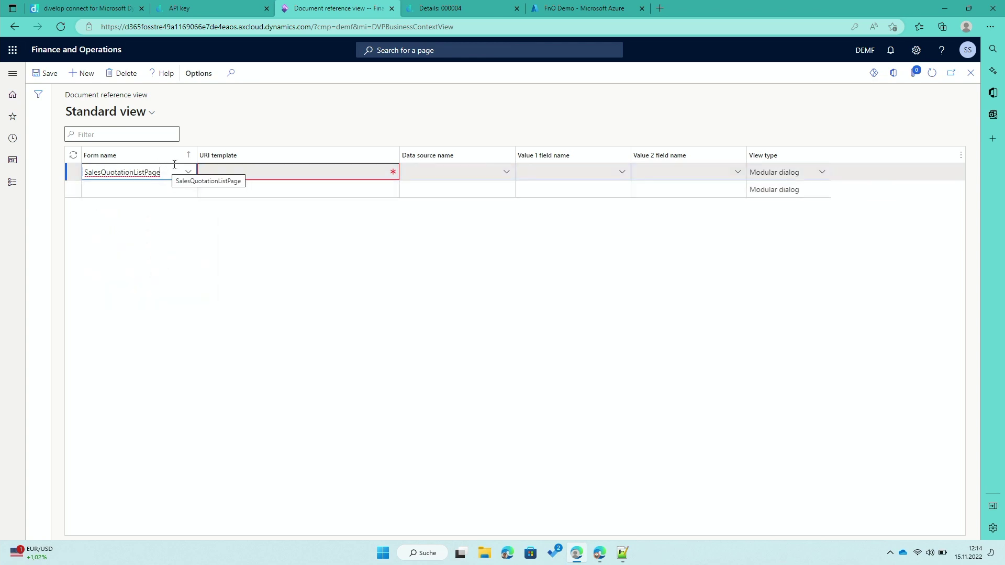
Copy the d.velop search URL from Notepad++ into the SalesQuotationListPage record's URI template in Finance and Operations and widen that column.
{"action": "left_click", "coordinate": [215, 172]}
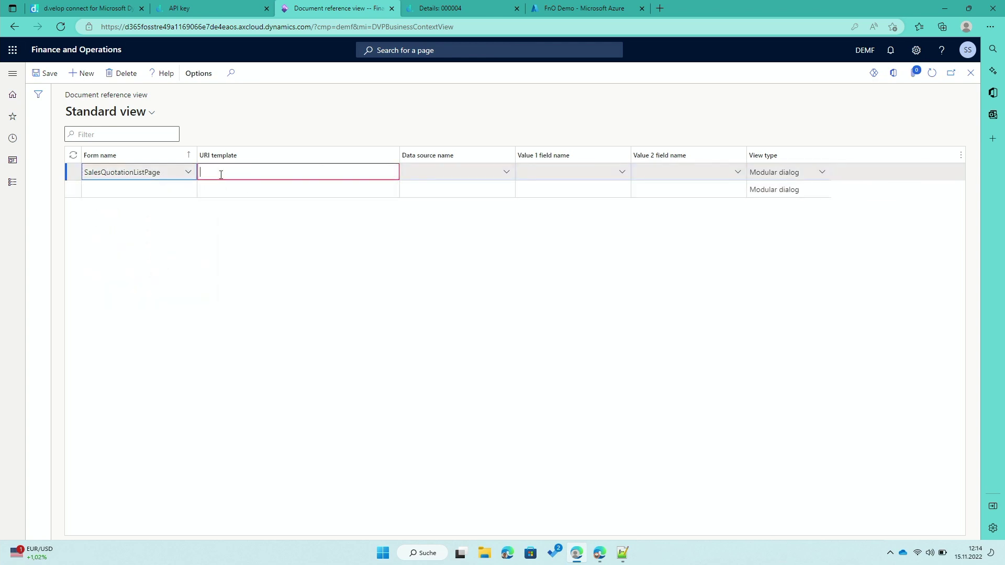
{"action": "left_click_drag", "start_coordinate": [161, 172], "coordinate": [89, 172]}
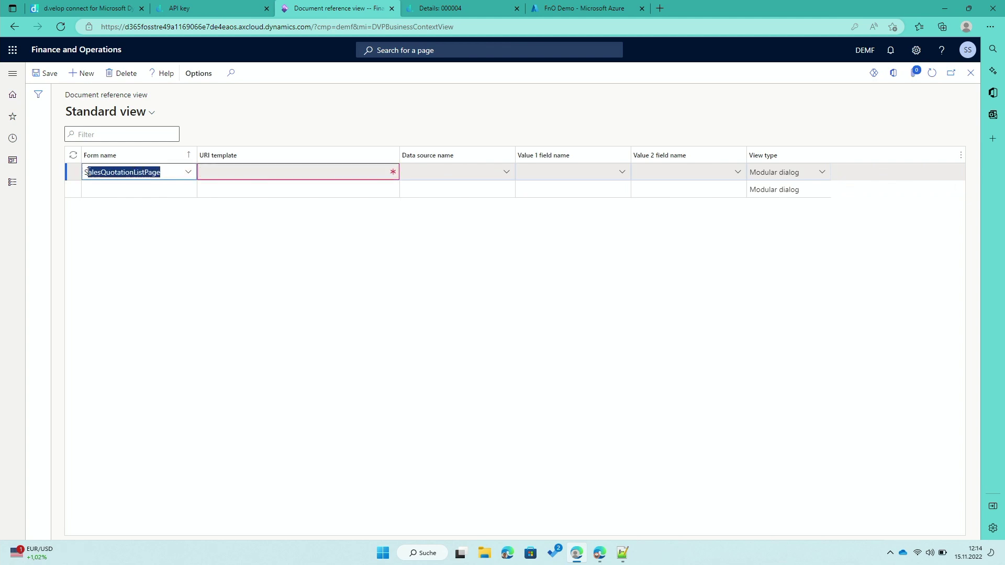
{"action": "left_click", "coordinate": [205, 172]}
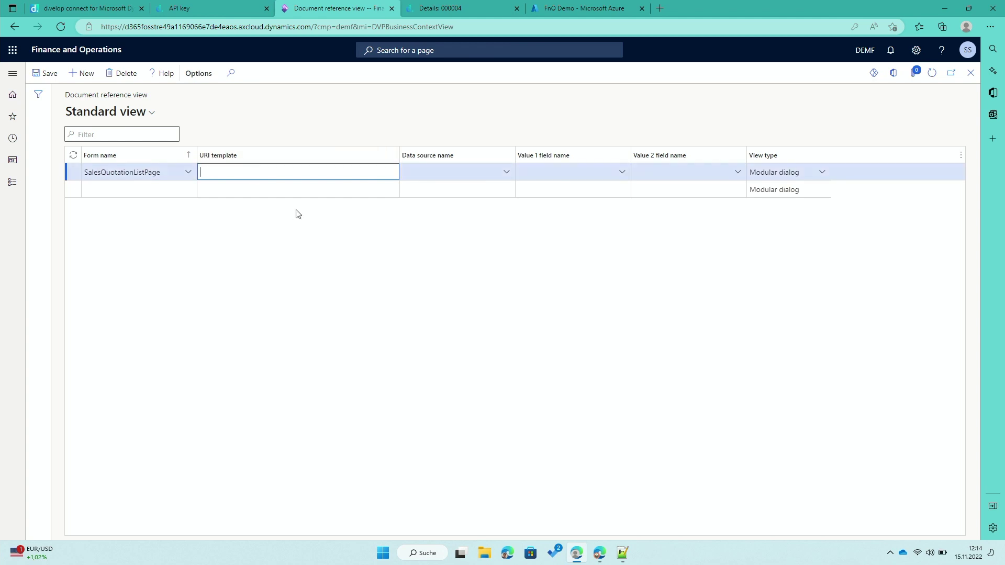
{"action": "left_click", "coordinate": [621, 549]}
{"action": "key", "text": "ctrl+a"}
{"action": "key", "text": "ctrl+c"}
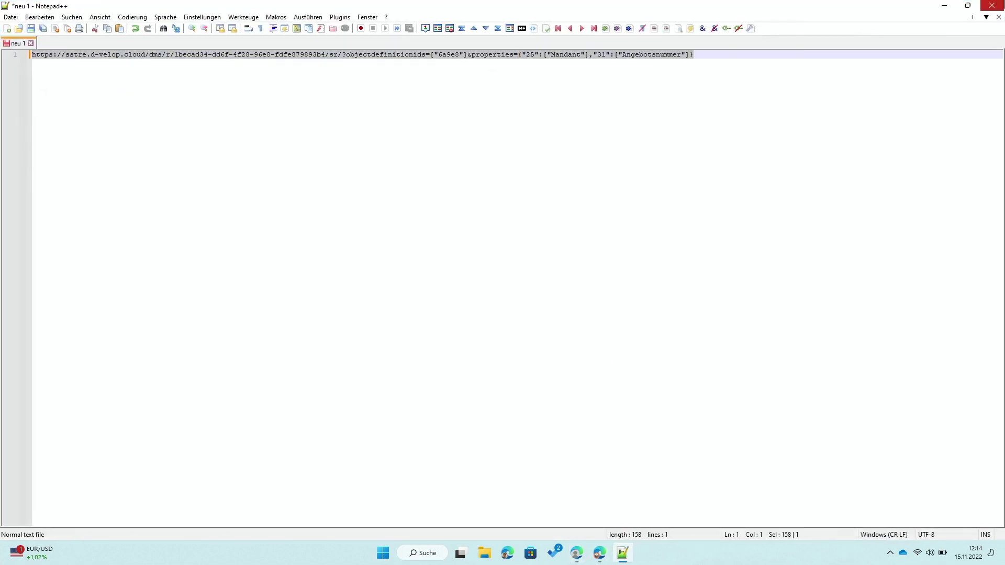
{"action": "left_click", "coordinate": [945, 5]}
{"action": "key", "text": "ctrl+v"}
{"action": "left_click_drag", "start_coordinate": [399, 155], "coordinate": [741, 156]}
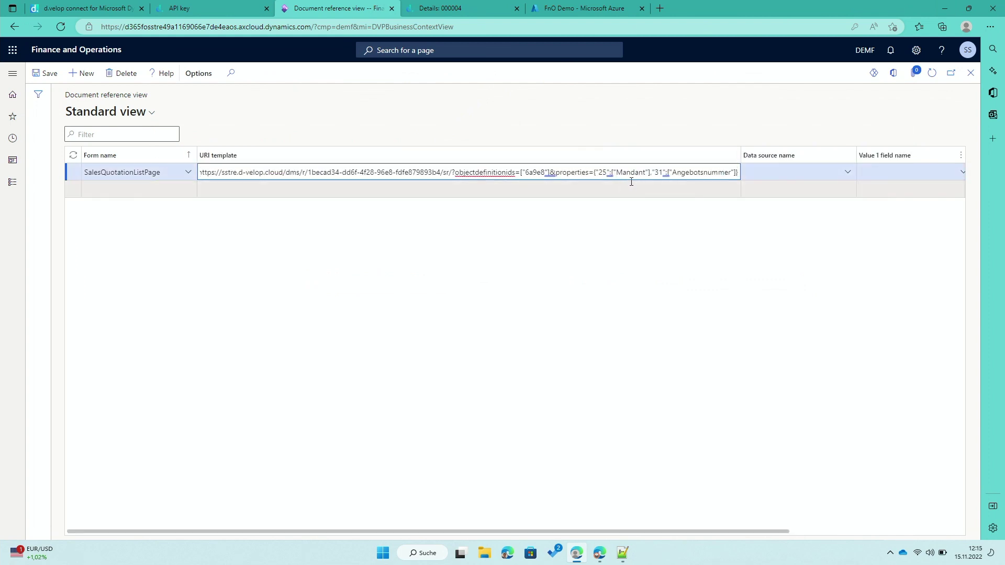
Examine the base address, repository ID and object definition sections of the URI template.
{"action": "left_click_drag", "start_coordinate": [316, 173], "coordinate": [187, 183]}
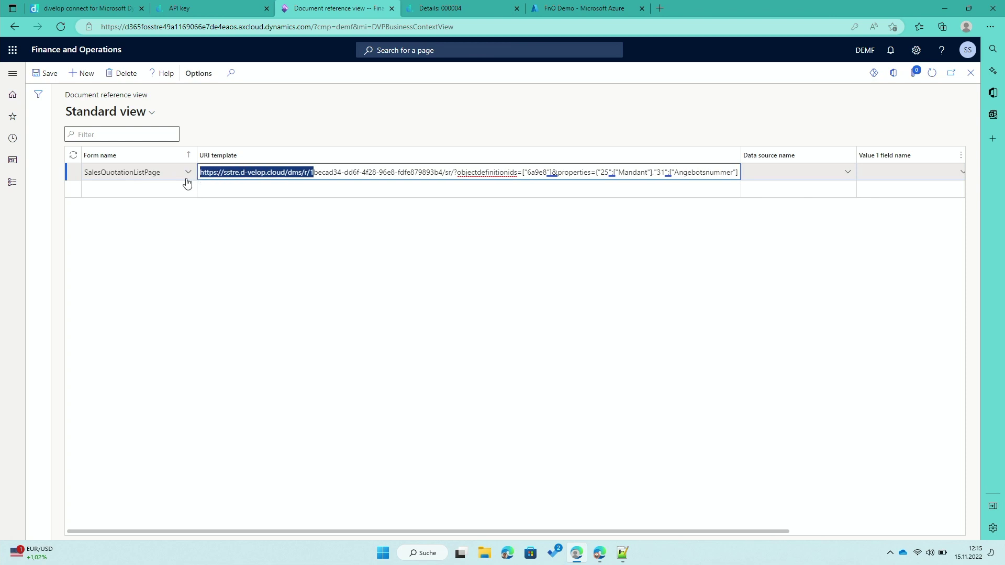
{"action": "left_click", "coordinate": [303, 173]}
{"action": "left_click_drag", "start_coordinate": [314, 174], "coordinate": [333, 173]}
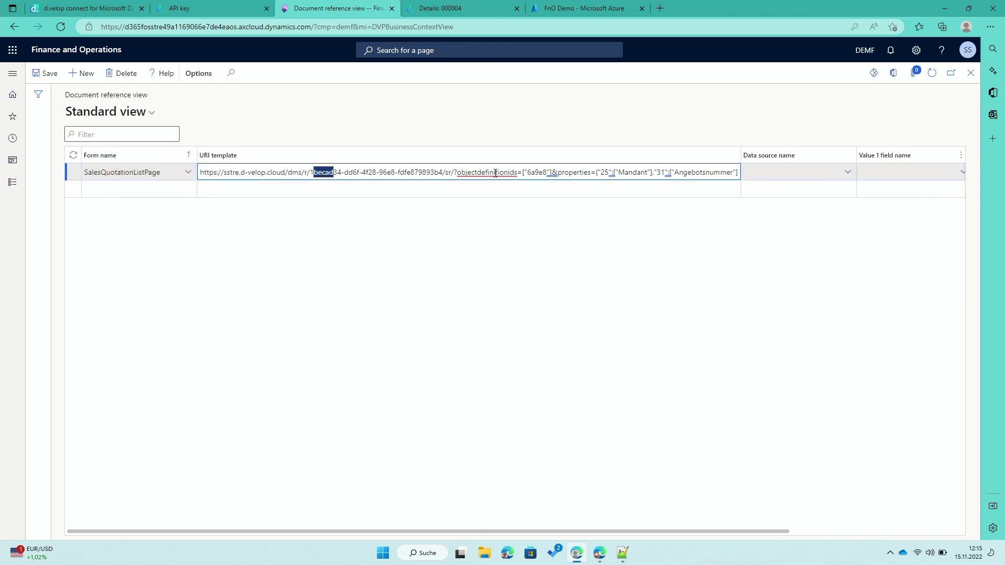
{"action": "left_click", "coordinate": [446, 174]}
Reopen the Document reference view setup of d.velop connect, widen the URI template column and put its value in edit mode.
{"action": "left_click_drag", "start_coordinate": [741, 155], "coordinate": [750, 153]}
{"action": "key", "text": "Escape"}
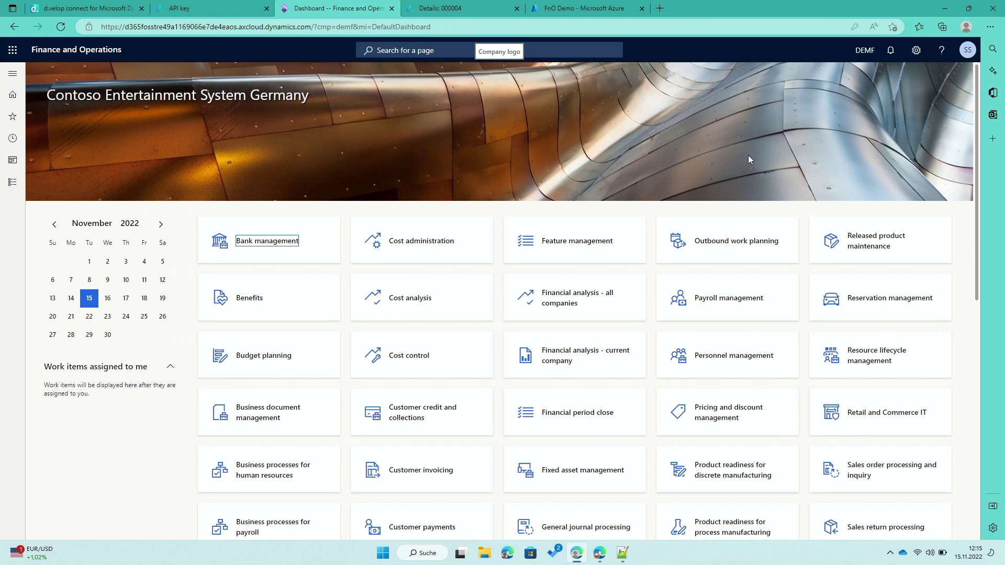
{"action": "left_click", "coordinate": [13, 74]}
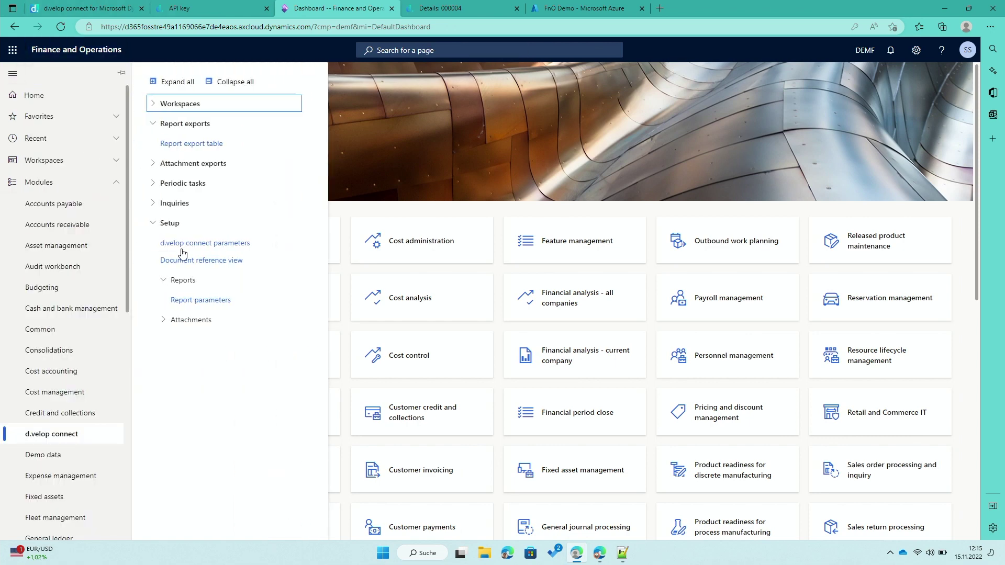
{"action": "left_click", "coordinate": [185, 257]}
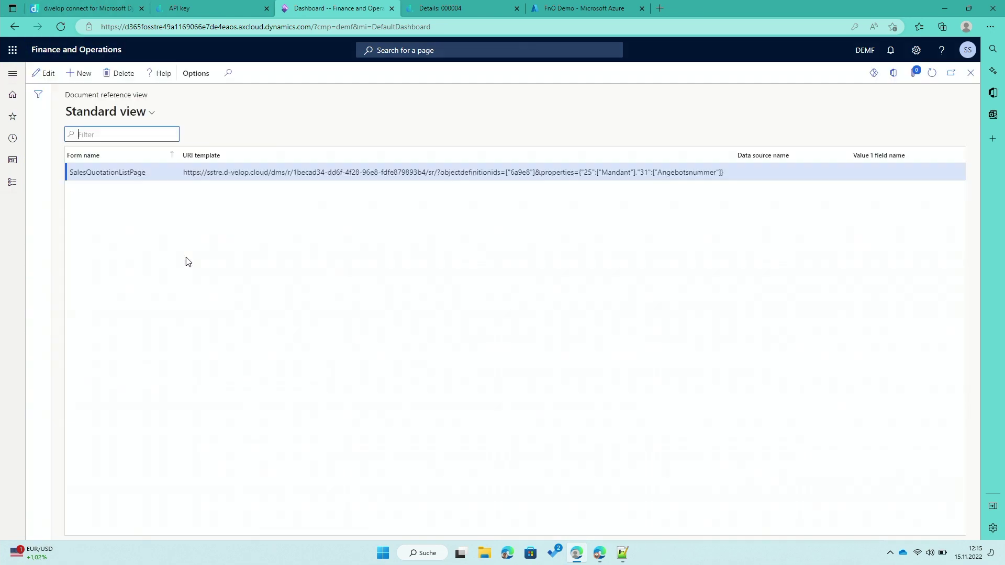
{"action": "left_click", "coordinate": [704, 176]}
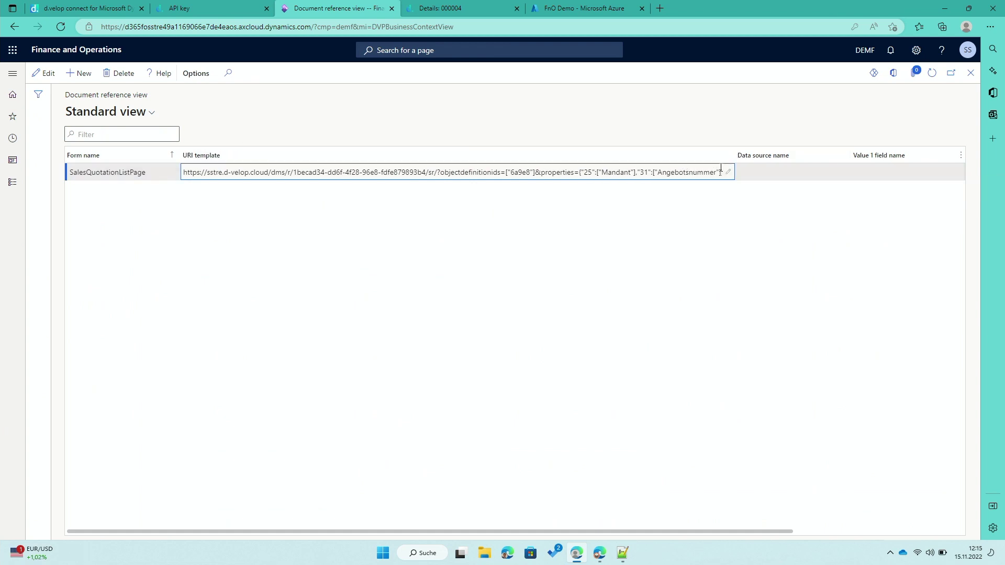
{"action": "left_click_drag", "start_coordinate": [738, 157], "coordinate": [754, 177]}
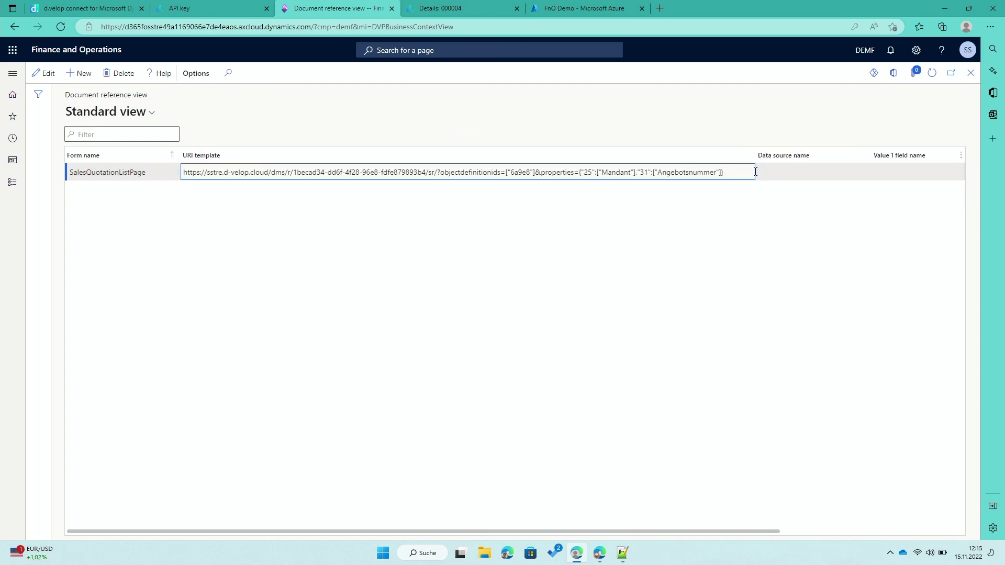
{"action": "left_click", "coordinate": [749, 178]}
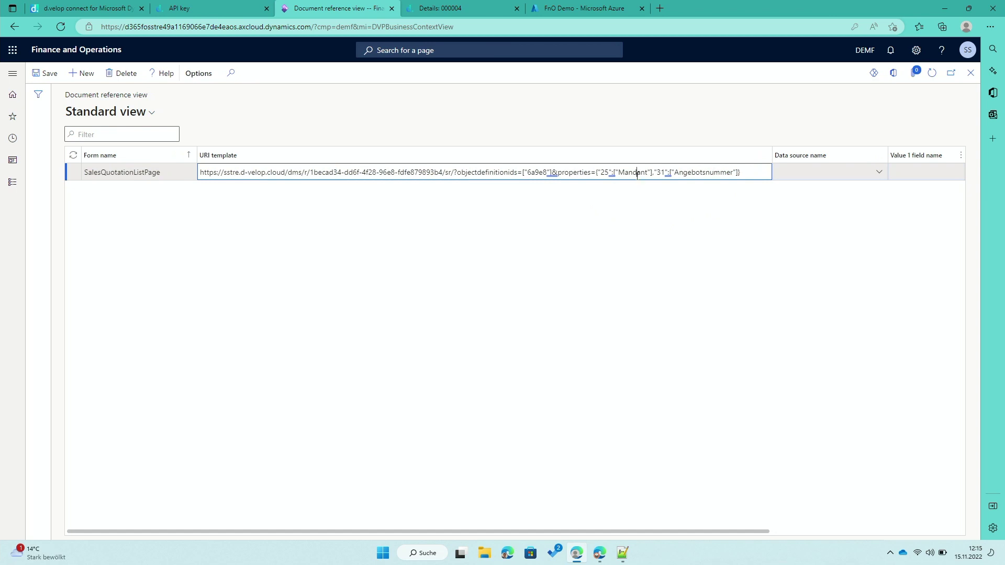
Look up the URI template placeholders in the help and replace Mandant in the URI template with {$Value1}.
{"action": "left_click", "coordinate": [164, 75]}
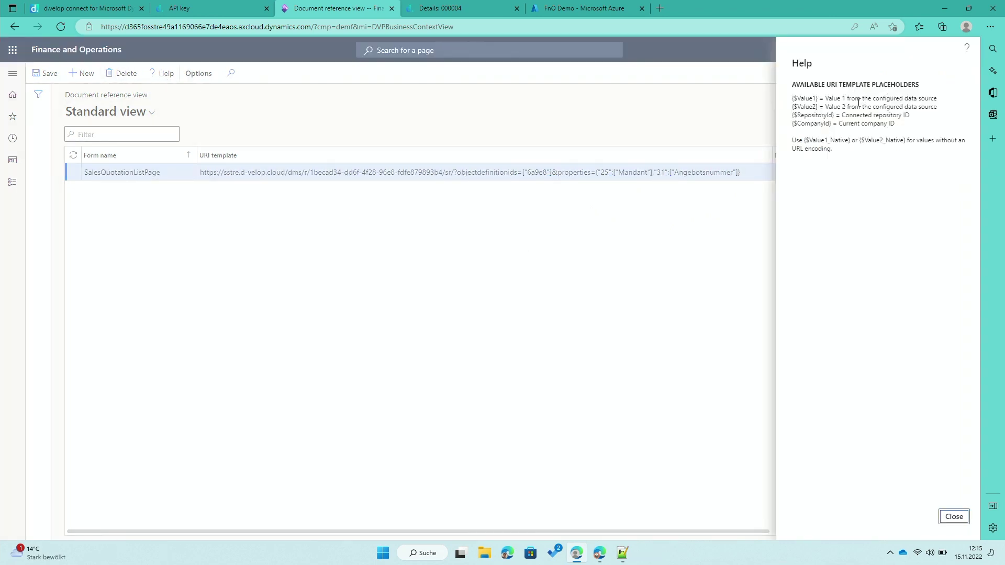
{"action": "left_click", "coordinate": [817, 99]}
{"action": "left_click_drag", "start_coordinate": [817, 99], "coordinate": [792, 99]}
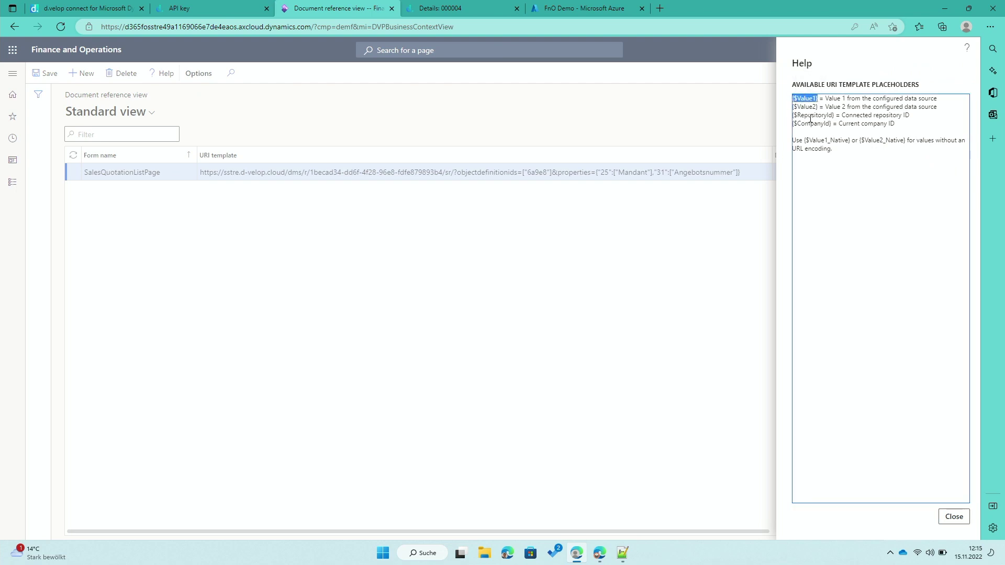
{"action": "left_click", "coordinate": [954, 517]}
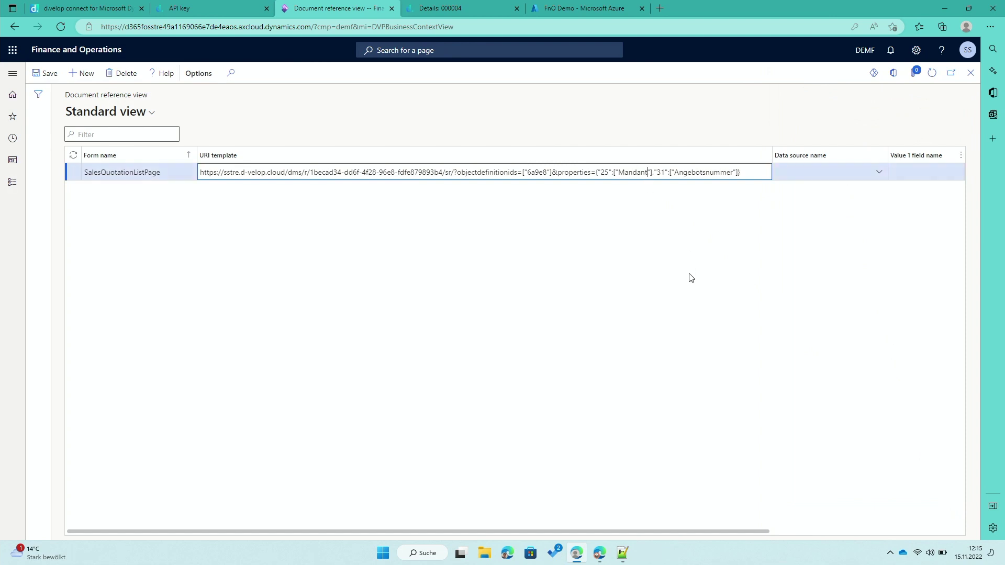
{"action": "key", "text": "BackSpace"}
{"action": "key", "text": "BackSpace"}
{"action": "key", "text": "BackSpace"}
{"action": "key", "text": "BackSpace"}
{"action": "key", "text": "BackSpace"}
{"action": "key", "text": "BackSpace"}
{"action": "key", "text": "BackSpace"}
{"action": "key", "text": "BackSpace"}
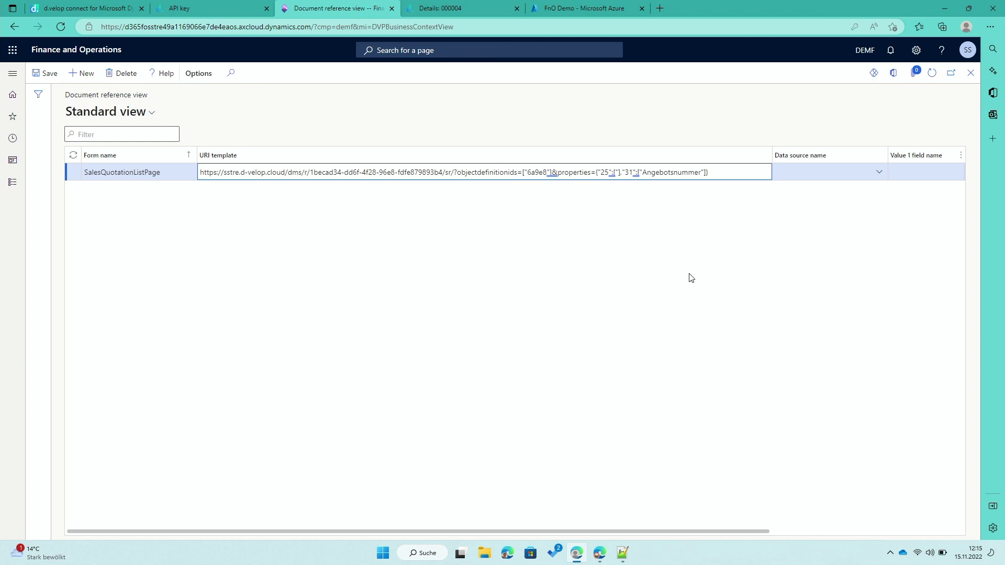
{"action": "type", "text": "{$Value1}"}
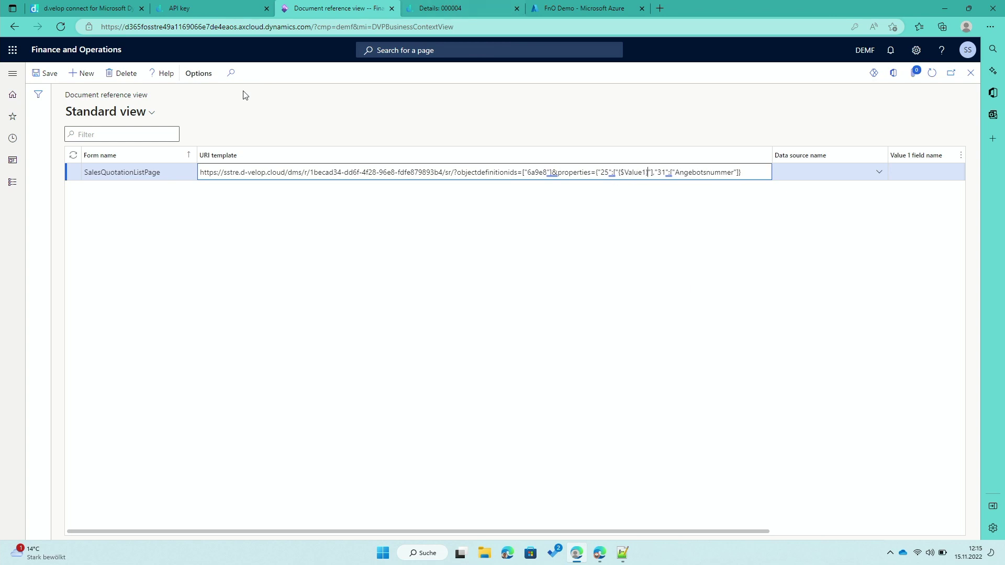
Copy the {$Value2} placeholder from the help and replace Angebotsnummer in the URI template with it.
{"action": "left_click", "coordinate": [163, 74]}
{"action": "mouse_move", "coordinate": [815, 106]}
{"action": "left_mouse_down"}
{"action": "mouse_move", "coordinate": [793, 107]}
{"action": "mouse_move", "coordinate": [803, 108]}
{"action": "left_mouse_up"}
{"action": "left_click", "coordinate": [811, 108]}
{"action": "key", "text": "ctrl+c"}
{"action": "left_click", "coordinate": [813, 107]}
{"action": "key", "text": "ctrl+c"}
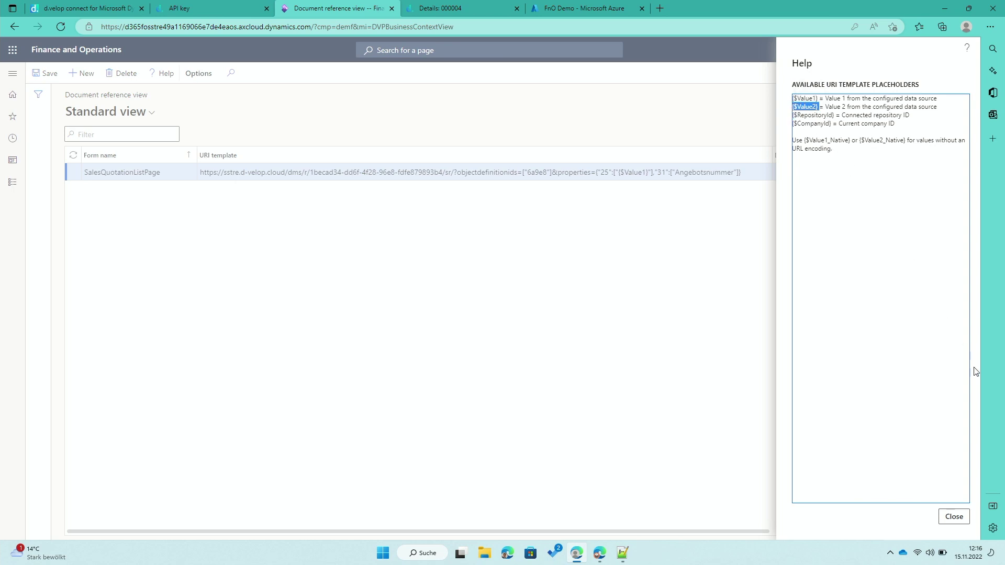
{"action": "left_click", "coordinate": [953, 517]}
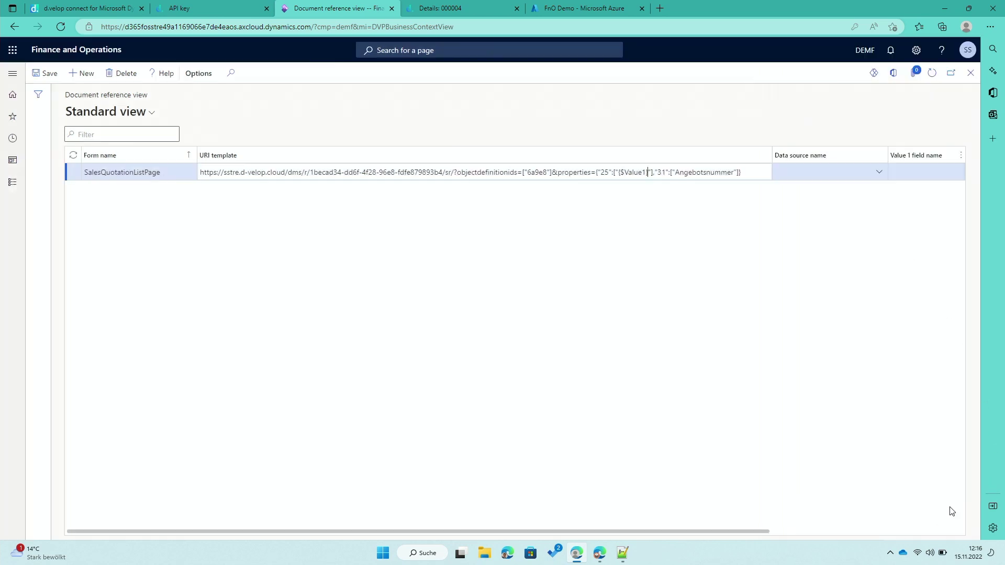
{"action": "double_click", "coordinate": [714, 172]}
{"action": "key", "text": "ctrl+v"}
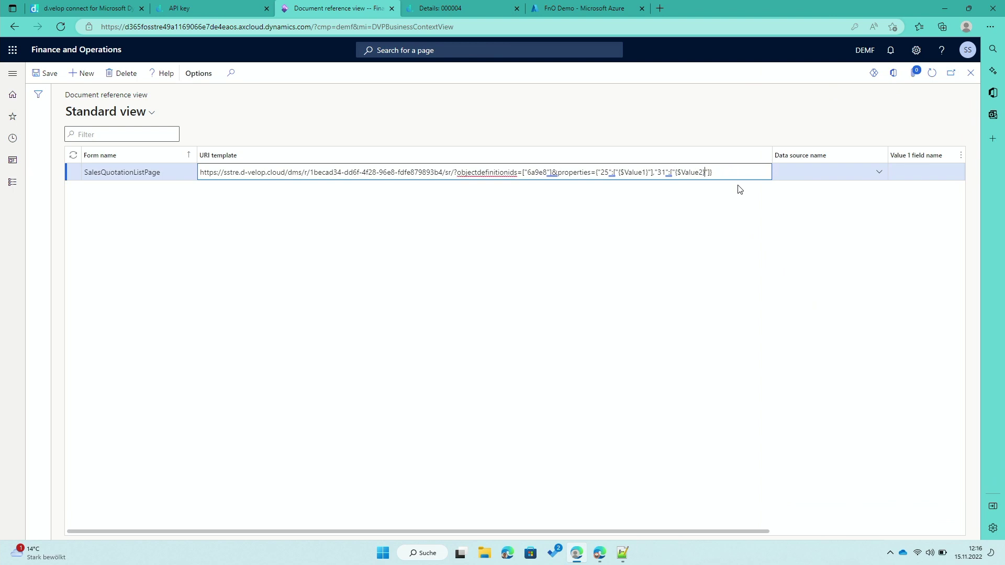
{"action": "left_click", "coordinate": [733, 186]}
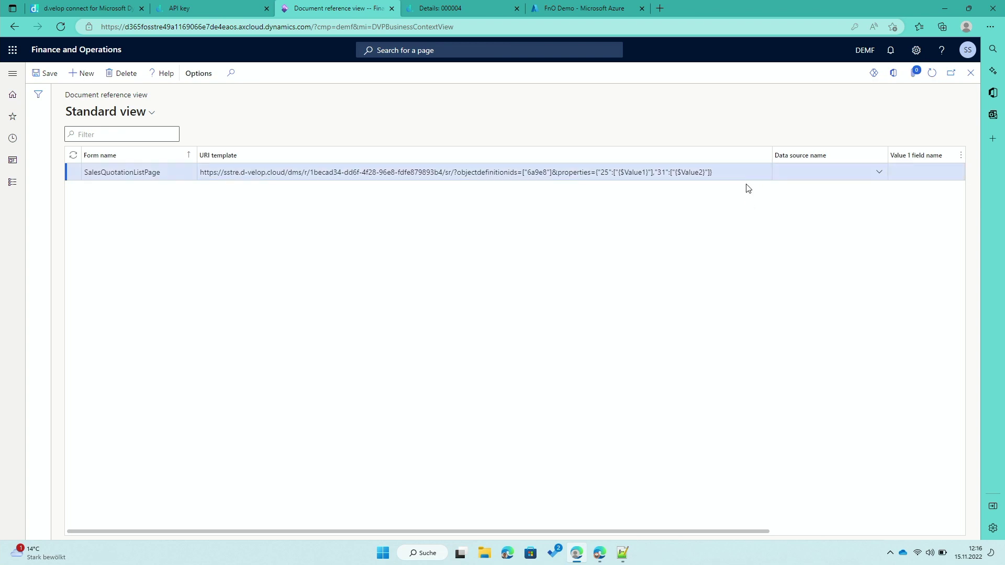
Set the document reference view's data source name to SalesQuotationTable.
{"action": "left_click", "coordinate": [801, 174]}
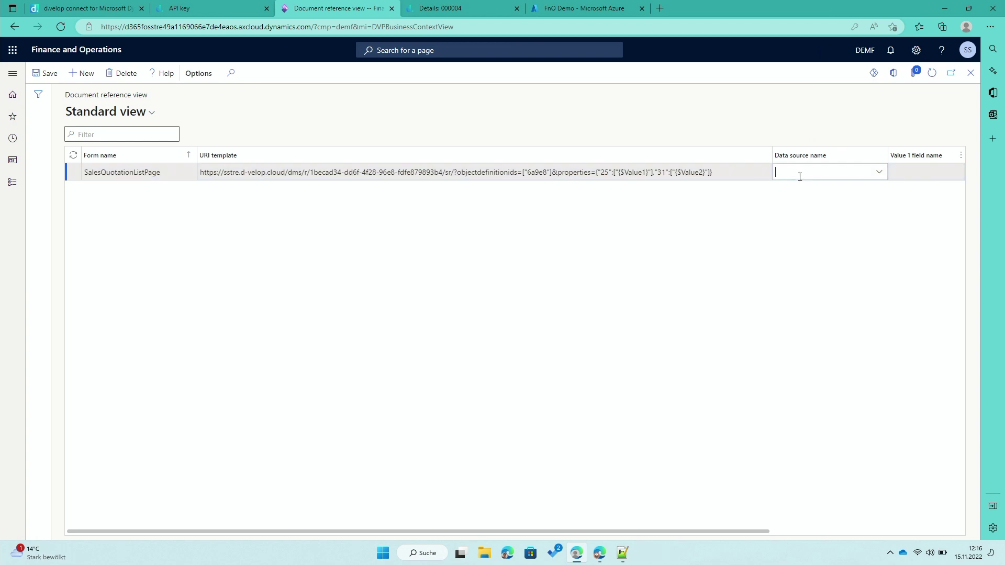
{"action": "left_click", "coordinate": [879, 173]}
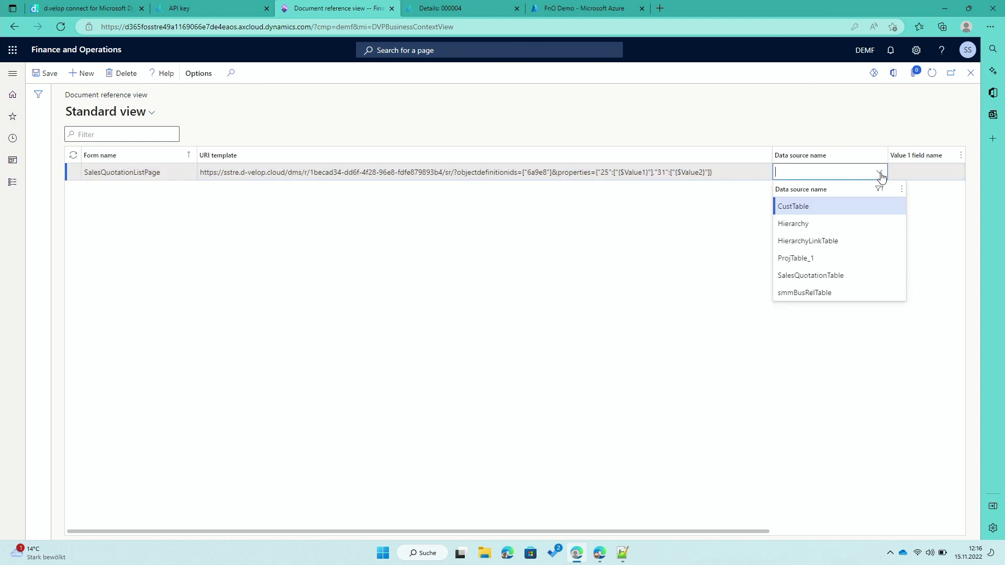
{"action": "left_click", "coordinate": [814, 275]}
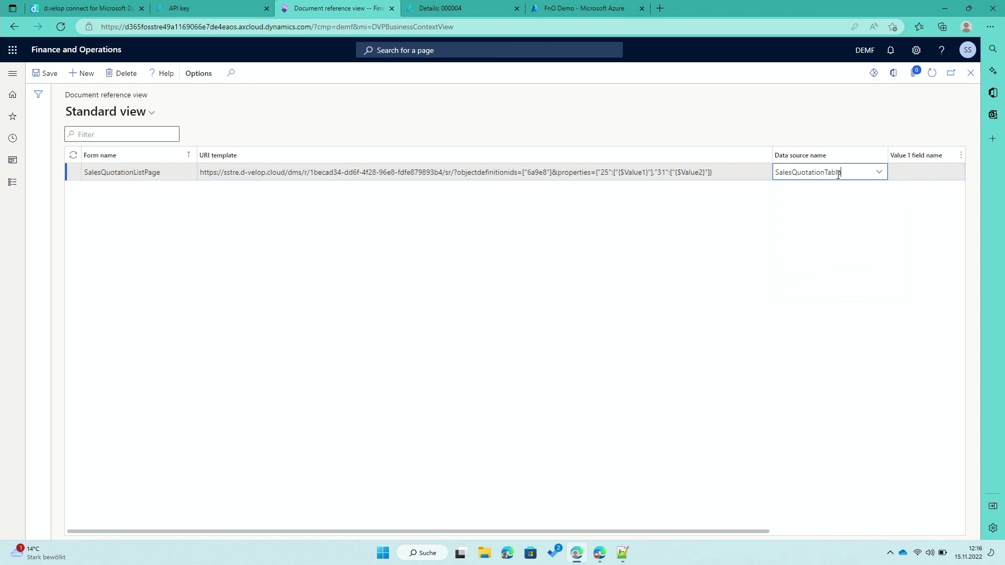
Set the Value 1 field name to dataAreaId and the Value 2 field name to QuotationId.
{"action": "left_click_drag", "start_coordinate": [748, 533], "coordinate": [941, 532]}
{"action": "left_click", "coordinate": [748, 172]}
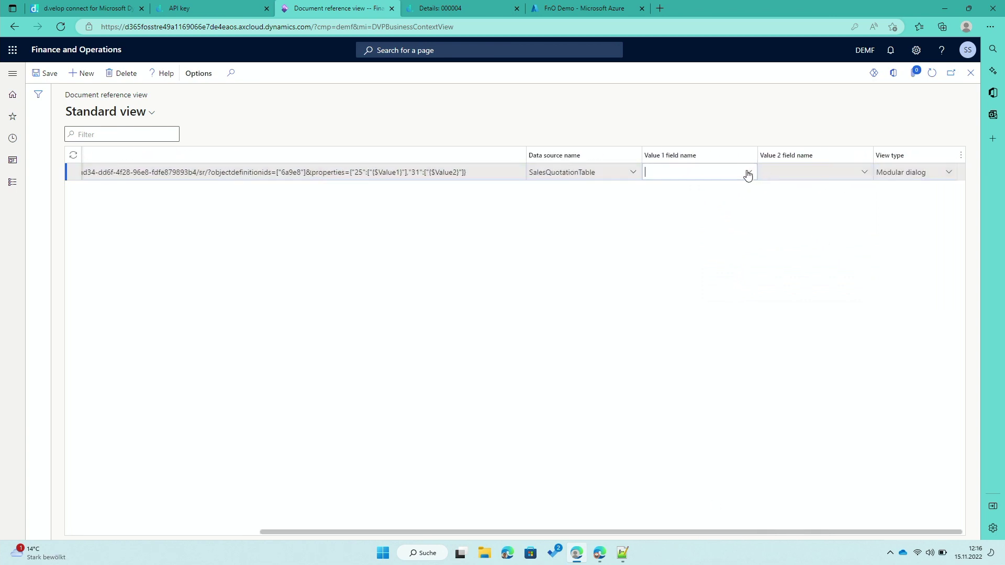
{"action": "type", "text": "da"}
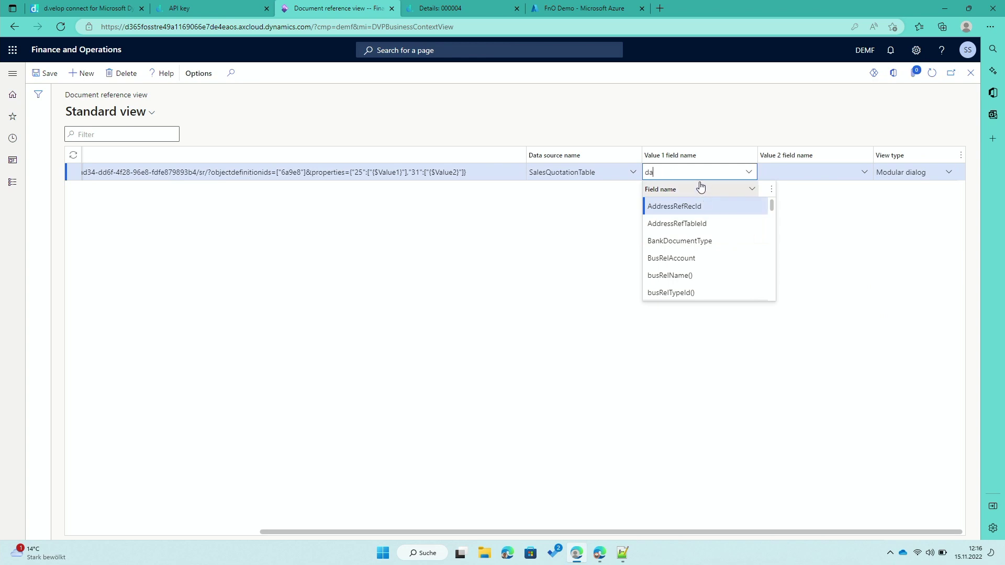
{"action": "left_click", "coordinate": [700, 210]}
{"action": "left_click", "coordinate": [801, 171]}
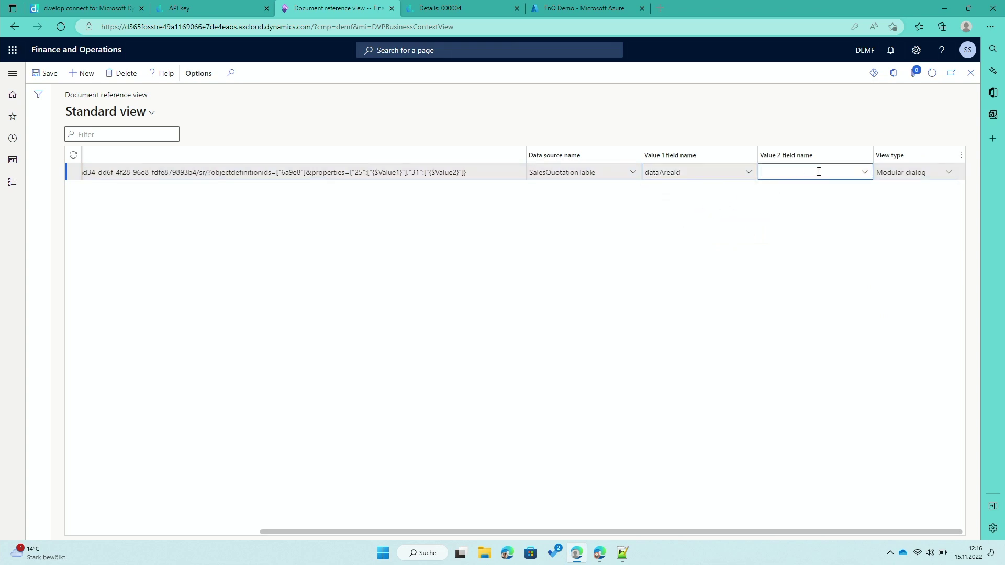
{"action": "left_click", "coordinate": [862, 173]}
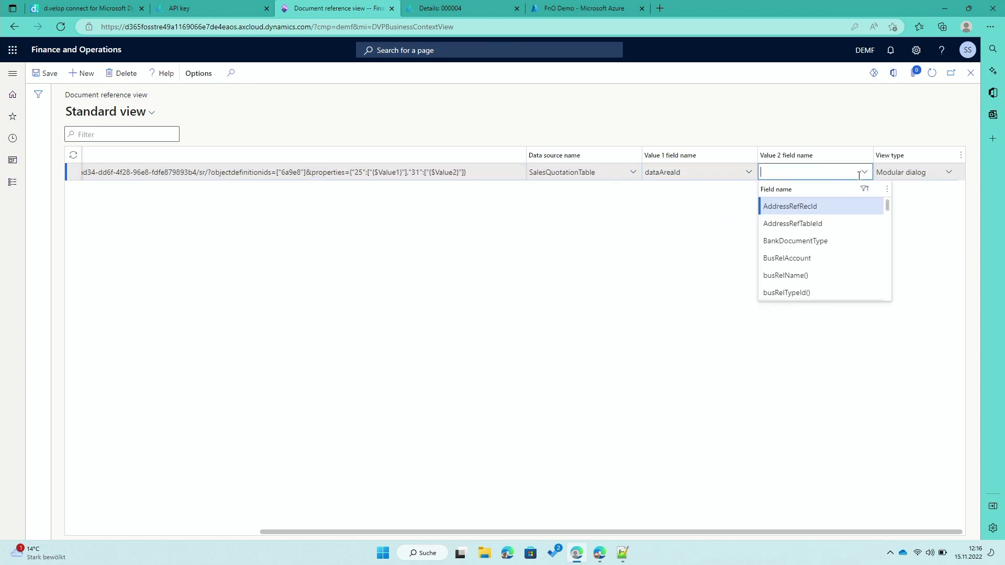
{"action": "type", "text": "Qu"}
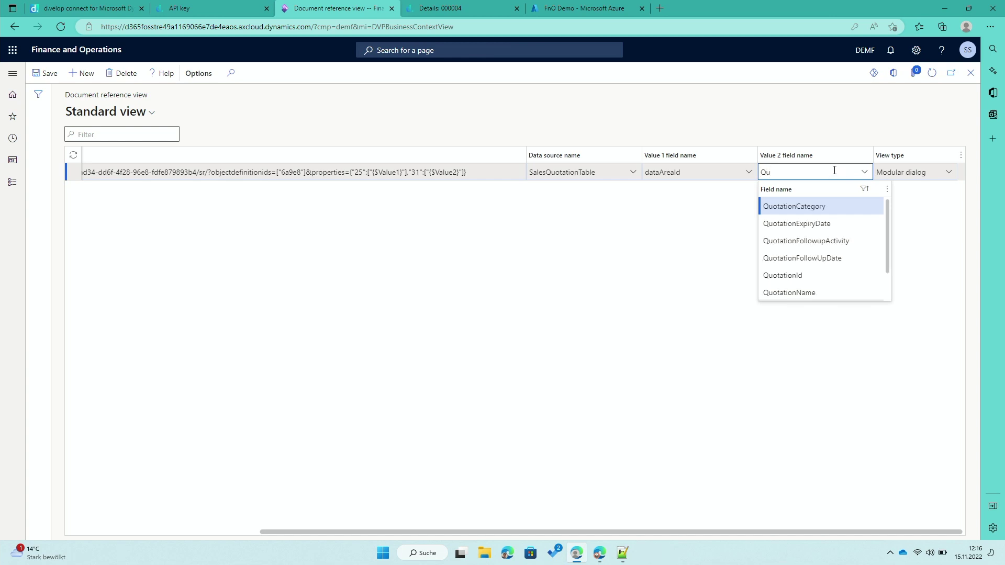
{"action": "left_click", "coordinate": [785, 269]}
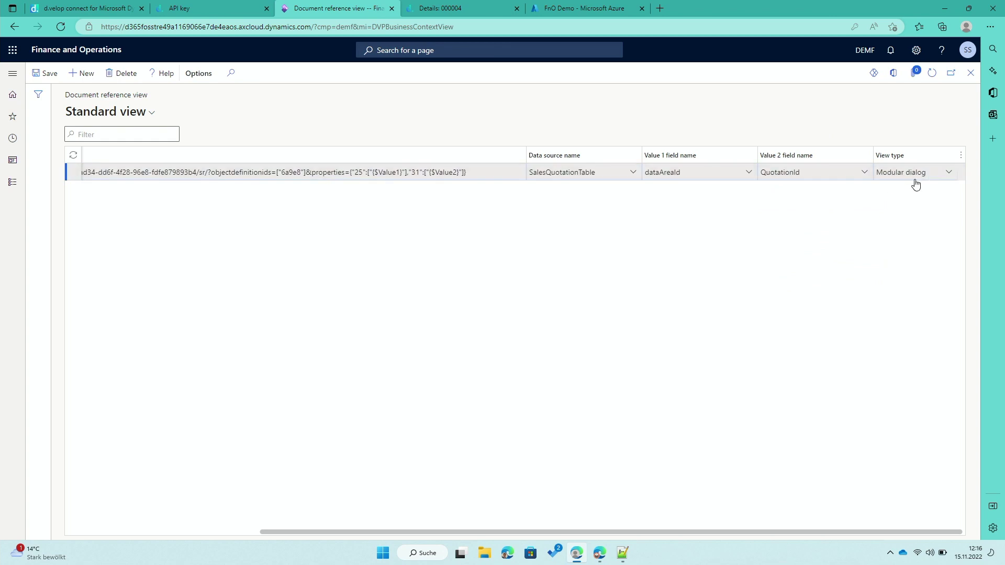
Check the available view types for the record and keep Modular dialog.
{"action": "left_click", "coordinate": [948, 174]}
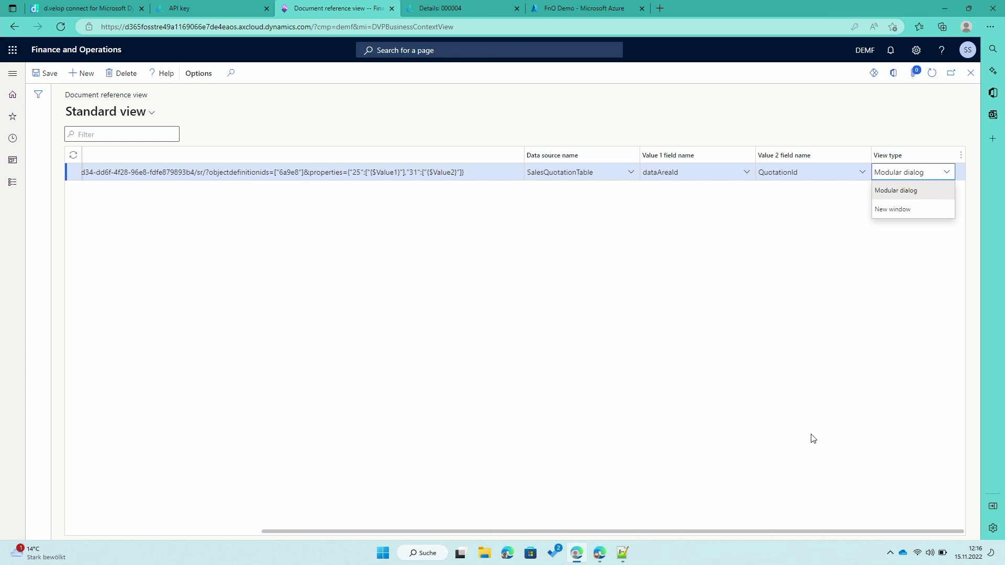
{"action": "left_click", "coordinate": [849, 129]}
{"action": "left_click_drag", "start_coordinate": [797, 529], "coordinate": [503, 526]}
Open the All quotations list under the Sales and marketing module.
{"action": "left_click", "coordinate": [12, 74]}
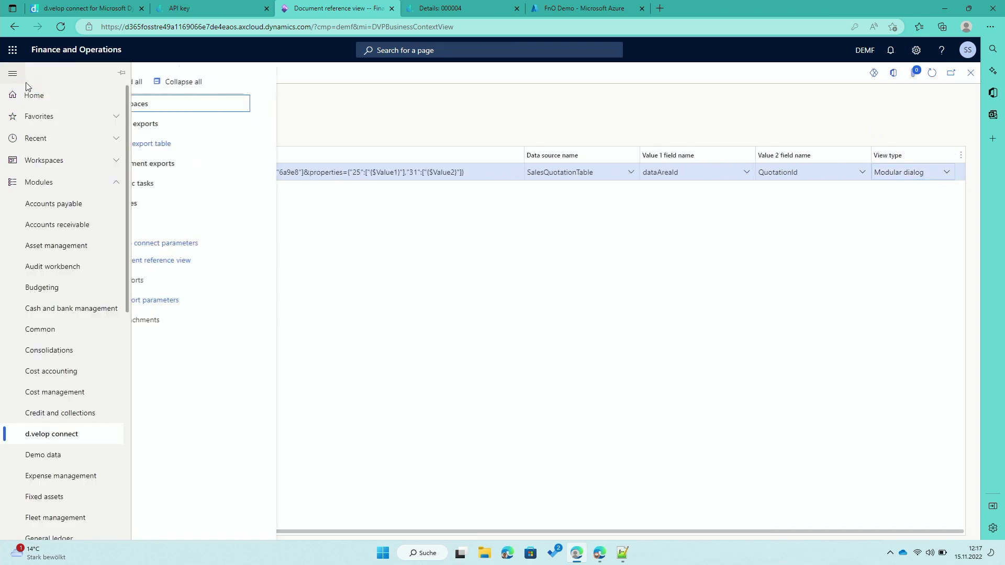
{"action": "left_click", "coordinate": [506, 153]}
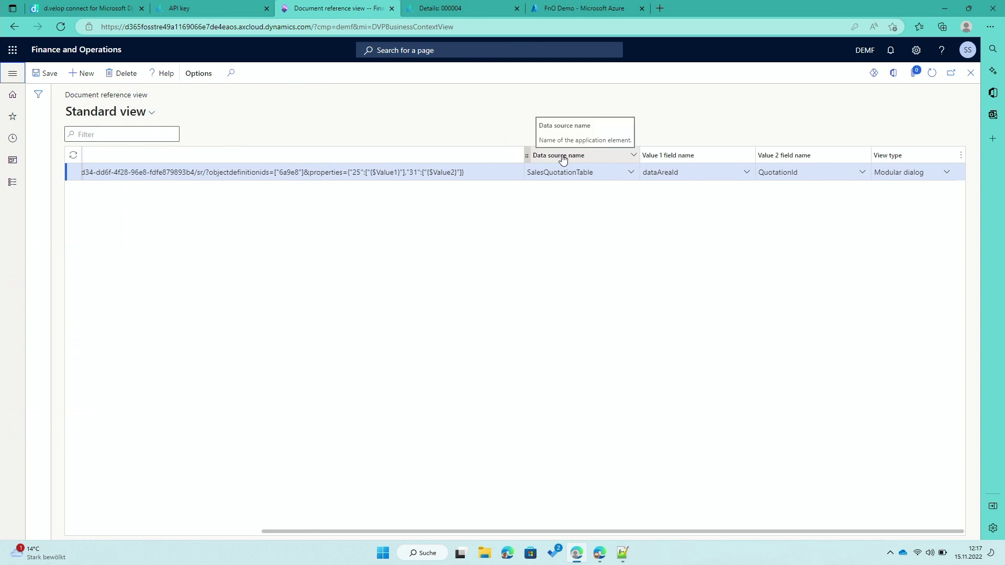
{"action": "left_click", "coordinate": [12, 73]}
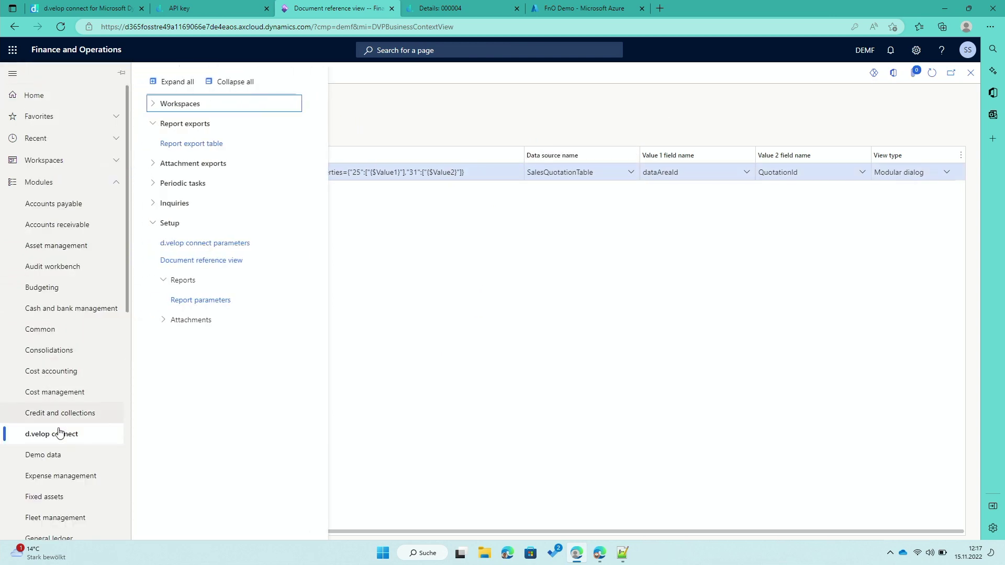
{"action": "scroll", "coordinate": [57, 422], "scroll_direction": "down", "scroll_amount": 7}
{"action": "scroll", "coordinate": [84, 364], "scroll_direction": "down", "scroll_amount": 1}
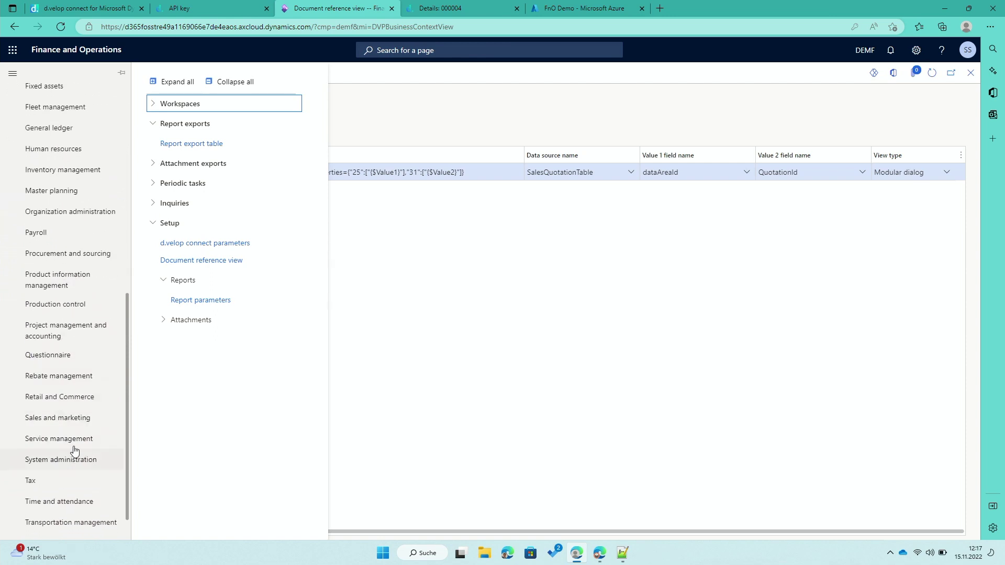
{"action": "left_click", "coordinate": [71, 425]}
{"action": "left_click", "coordinate": [178, 242]}
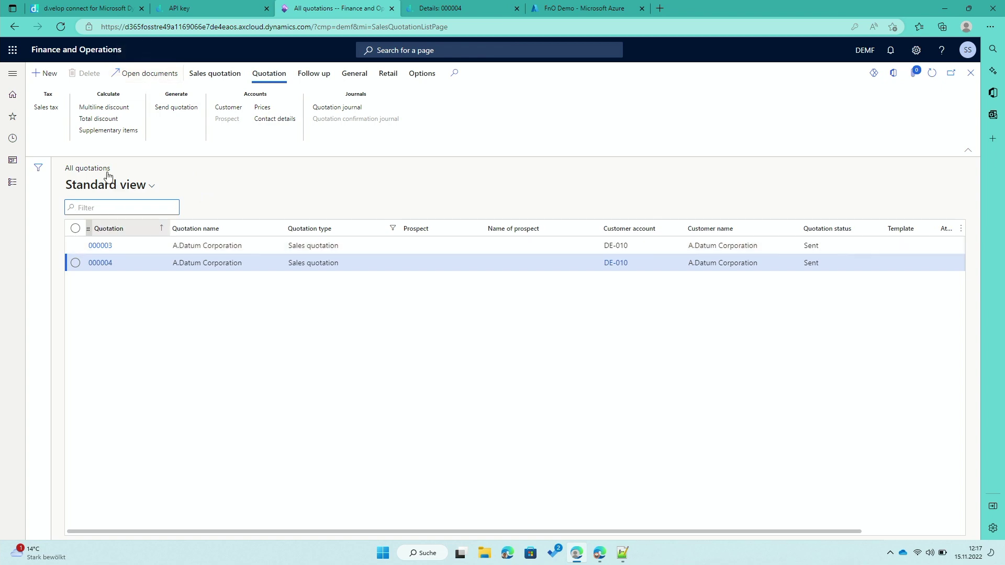
Open the documents of sales quotation 000004 and check the embedded d.velop host against the Finance and Operations base address.
{"action": "left_click", "coordinate": [130, 73]}
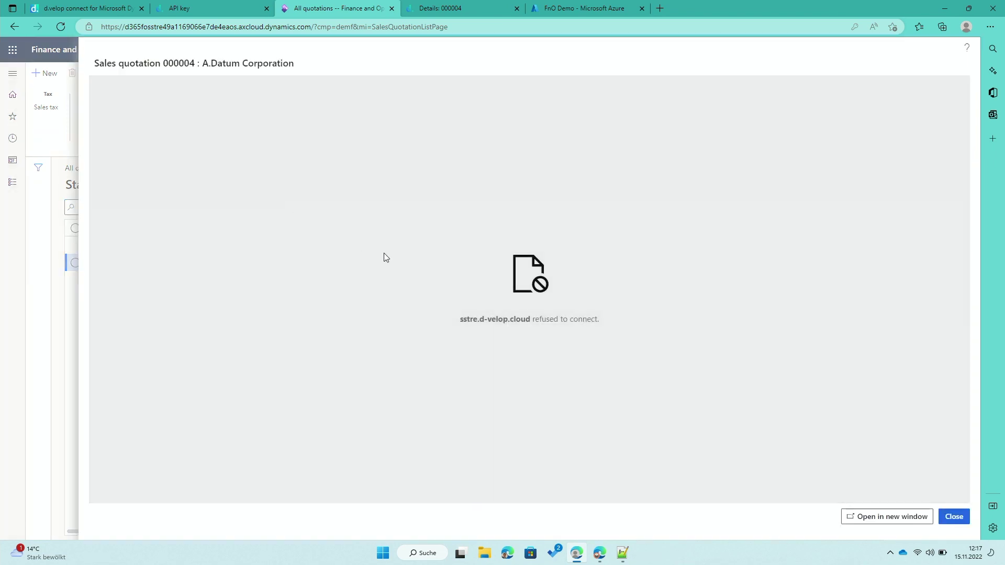
{"action": "left_click", "coordinate": [872, 516]}
{"action": "left_click_drag", "start_coordinate": [530, 319], "coordinate": [444, 320]}
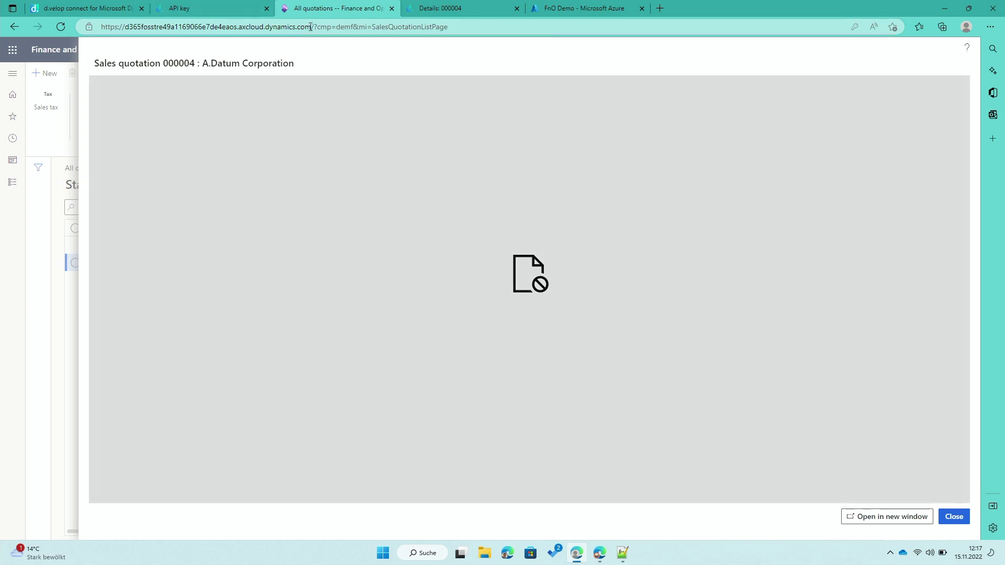
{"action": "left_click_drag", "start_coordinate": [311, 27], "coordinate": [101, 27]}
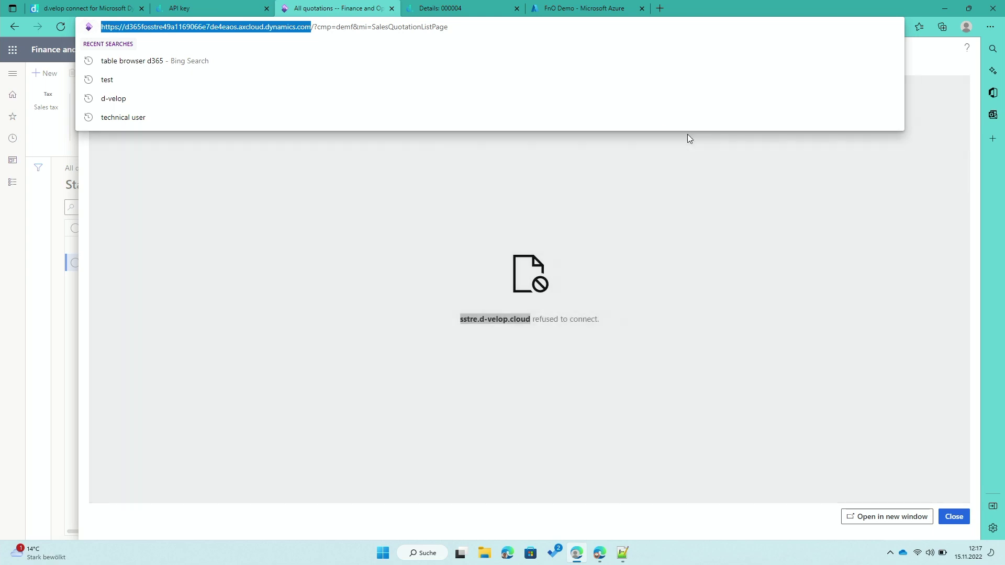
{"action": "left_click", "coordinate": [703, 246]}
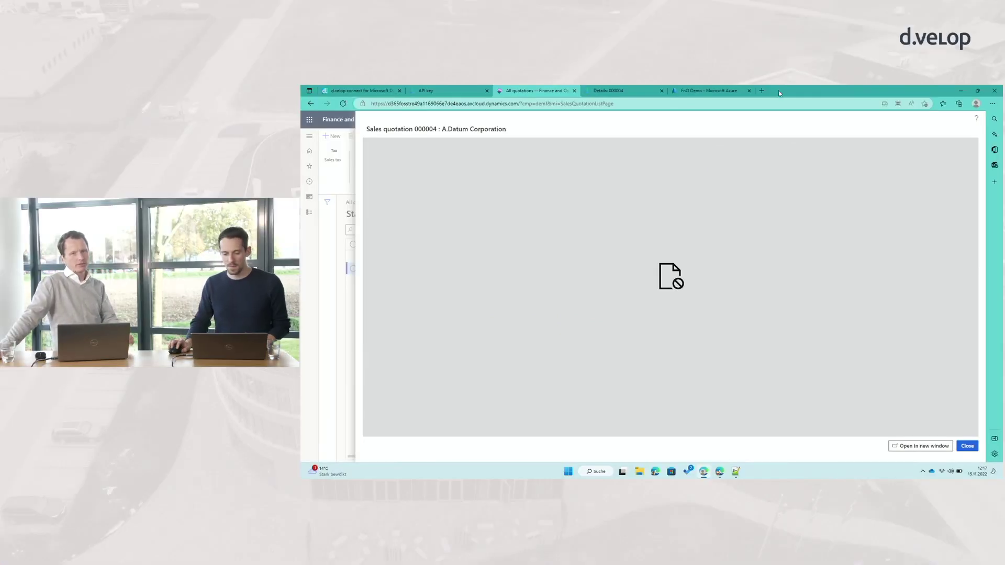
Open d.velop cloud in a new browser tab and go to Integrations-Einstellungen of the Web-Einstellungen in its configuration.
{"action": "left_click", "coordinate": [761, 90]}
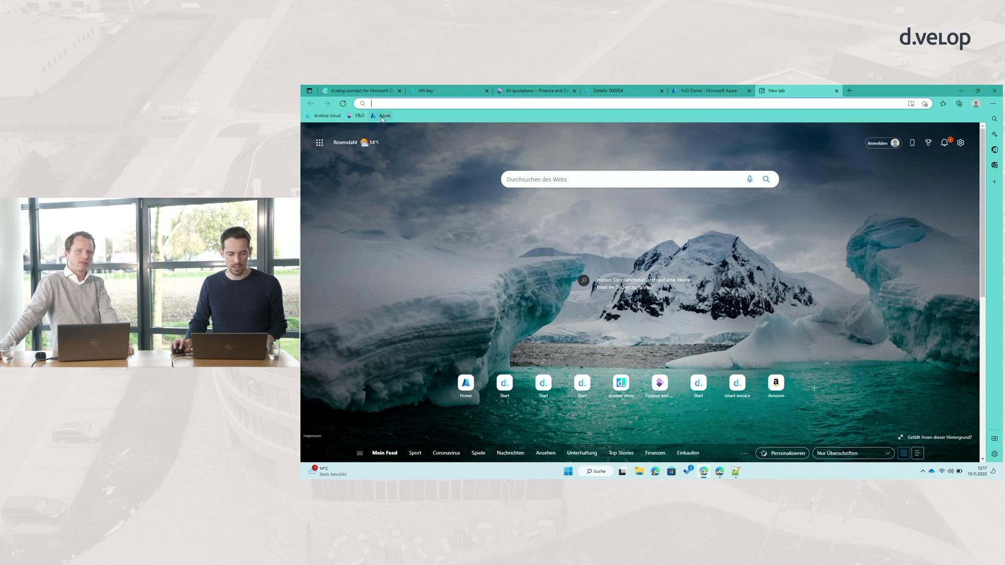
{"action": "left_click", "coordinate": [325, 115]}
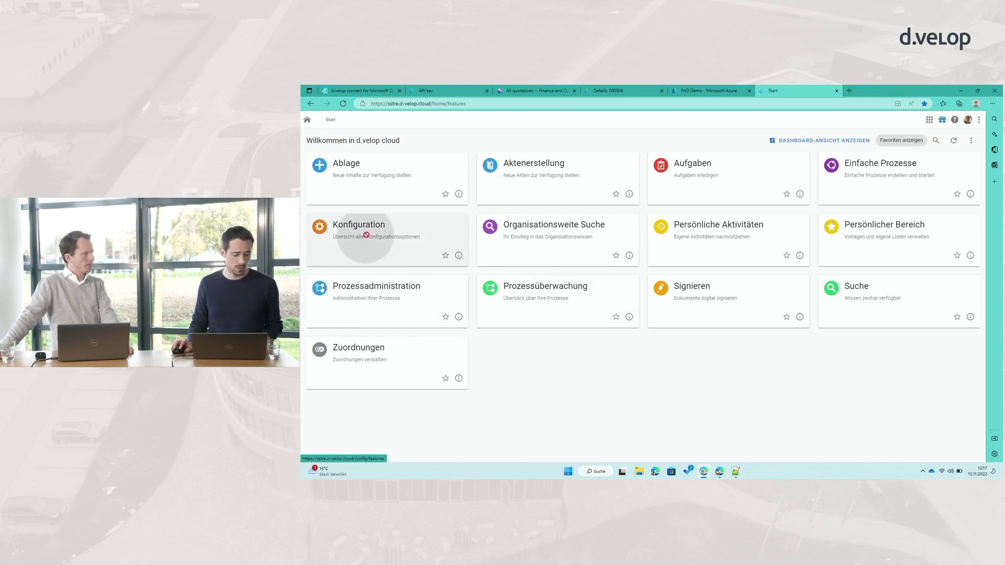
{"action": "left_click", "coordinate": [390, 214]}
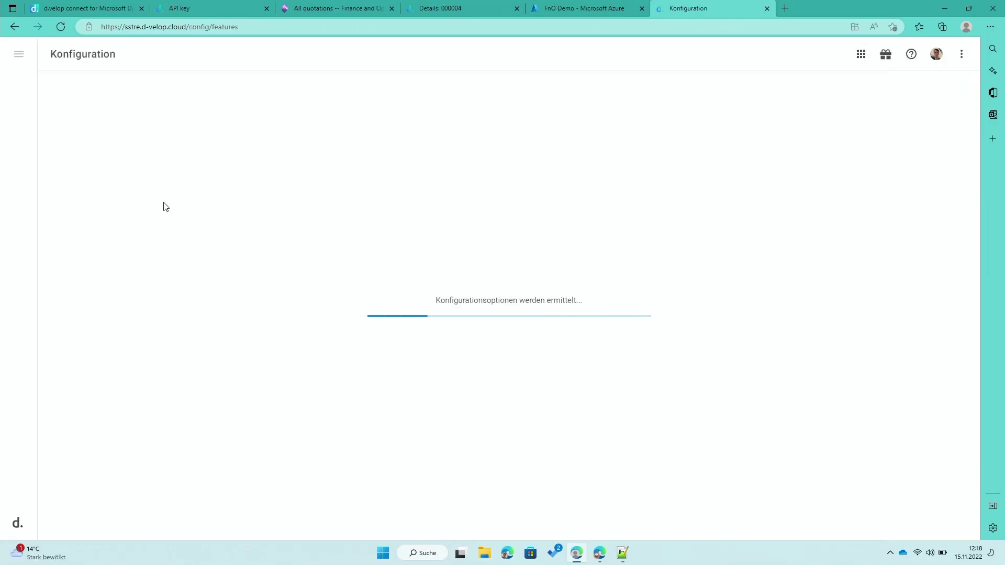
{"action": "scroll", "coordinate": [580, 381], "scroll_direction": "down", "scroll_amount": 5}
{"action": "scroll", "coordinate": [580, 381], "scroll_direction": "down", "scroll_amount": 20}
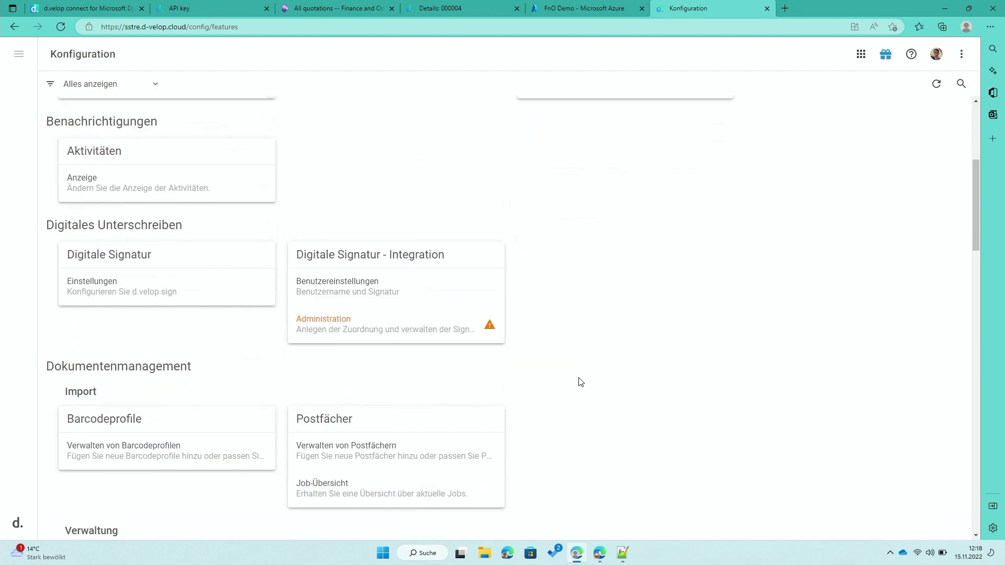
{"action": "scroll", "coordinate": [508, 373], "scroll_direction": "up", "scroll_amount": 10}
{"action": "scroll", "coordinate": [511, 374], "scroll_direction": "down", "scroll_amount": 10}
{"action": "scroll", "coordinate": [508, 373], "scroll_direction": "down", "scroll_amount": 9}
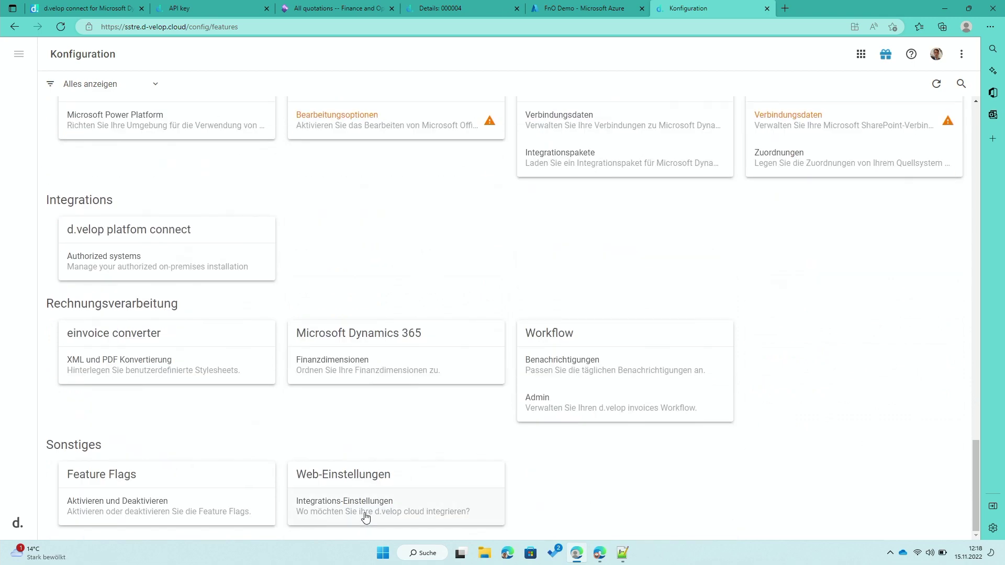
{"action": "left_click", "coordinate": [366, 520]}
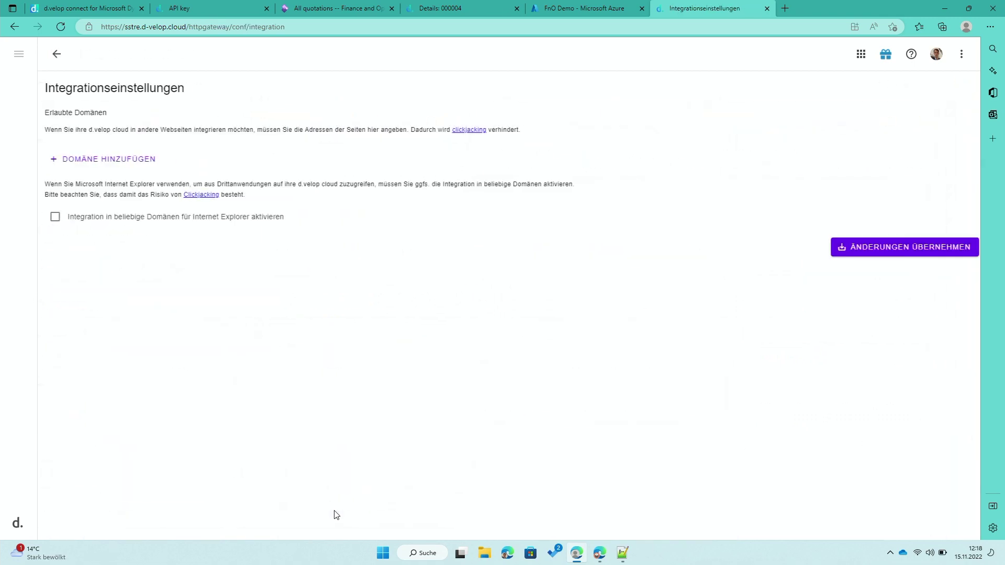
{"action": "left_click", "coordinate": [101, 167]}
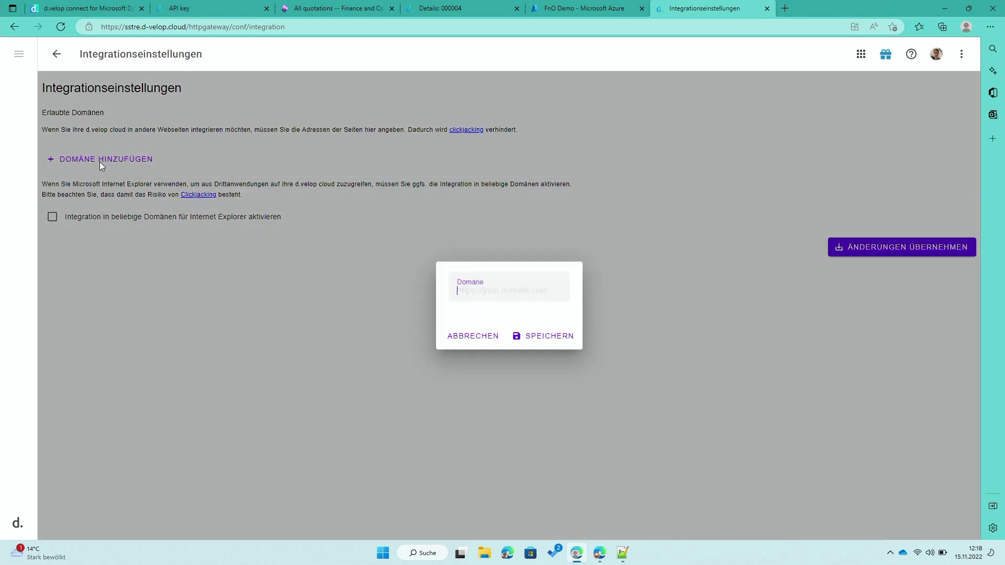
{"action": "left_click", "coordinate": [534, 7]}
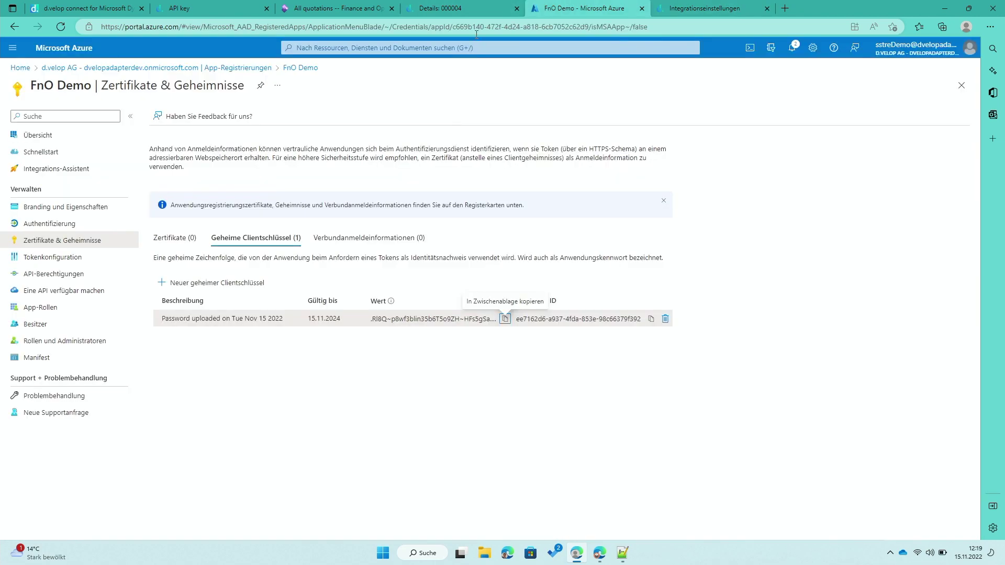
{"action": "left_click", "coordinate": [328, 10]}
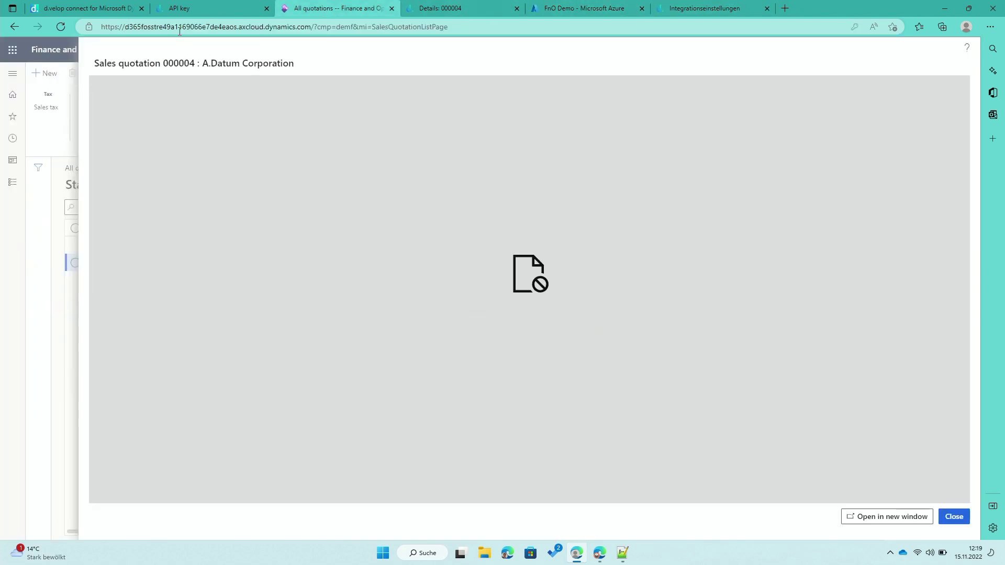
{"action": "left_click_drag", "start_coordinate": [311, 26], "coordinate": [101, 26]}
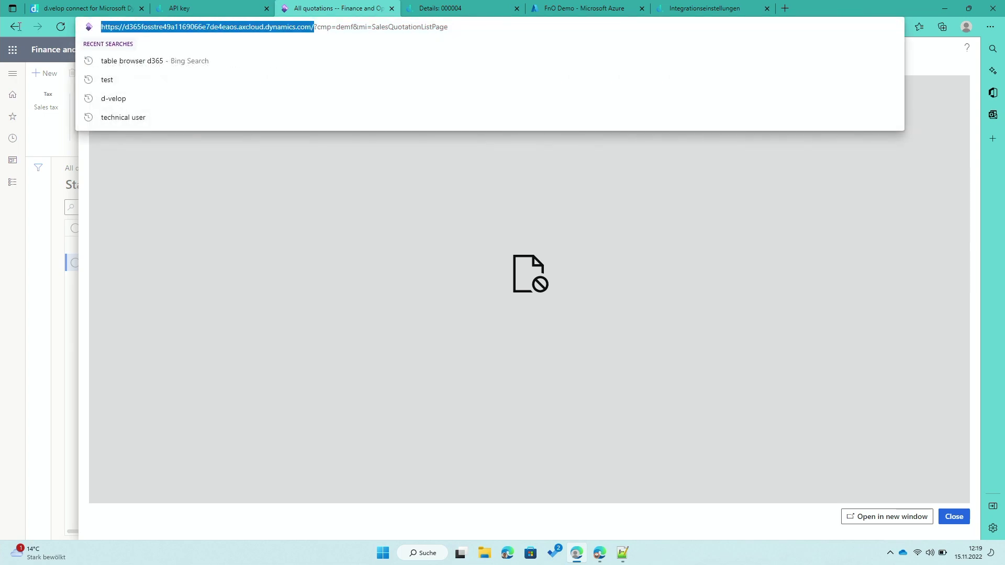
{"action": "left_click", "coordinate": [723, 11]}
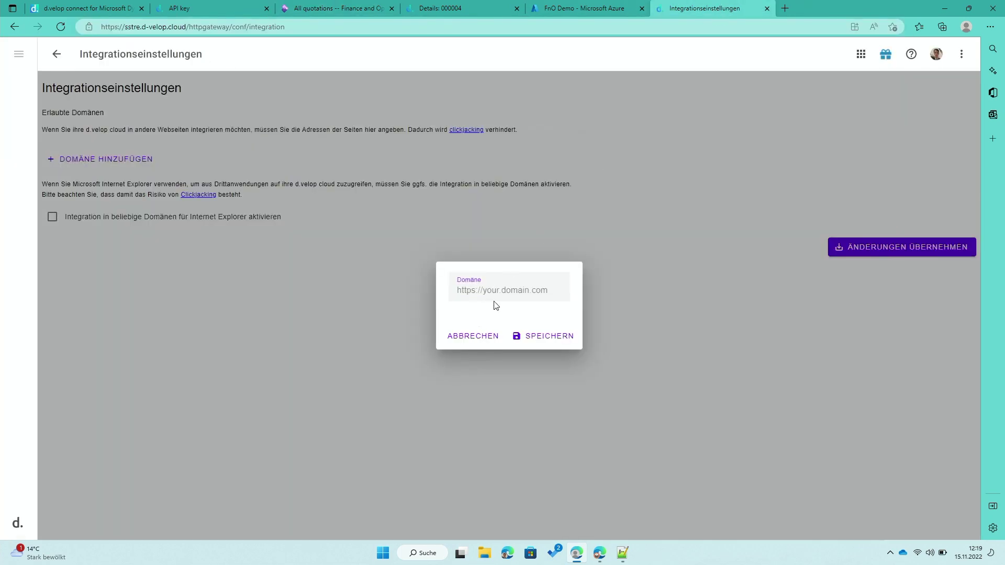
{"action": "key", "text": "ctrl+v"}
{"action": "key", "text": "BackSpace"}
{"action": "left_click", "coordinate": [546, 337]}
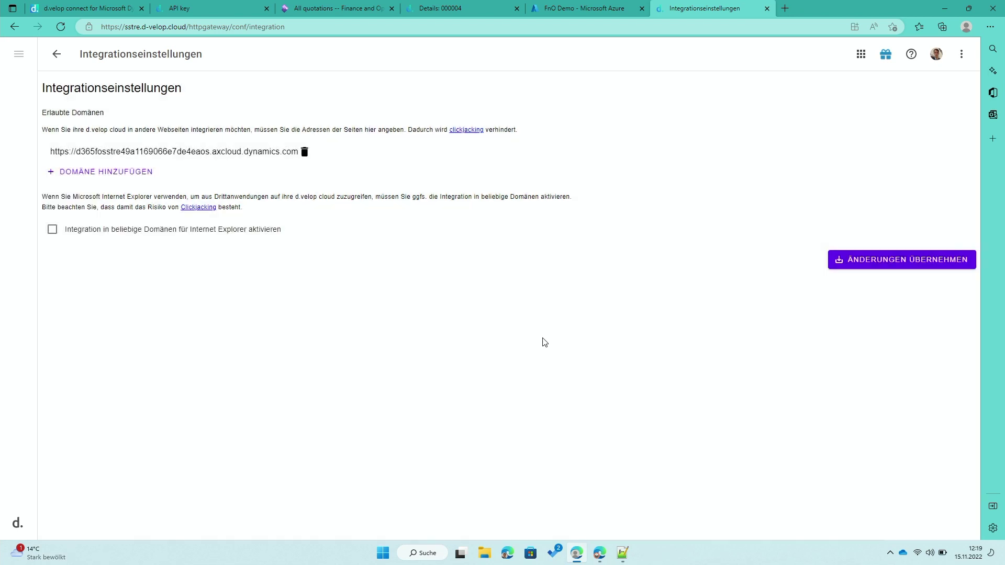
Reopen the documents of sales quotation 000004 in Finance and Operations, view the archived document's properties and preview, and close the dialog.
{"action": "left_click", "coordinate": [333, 9]}
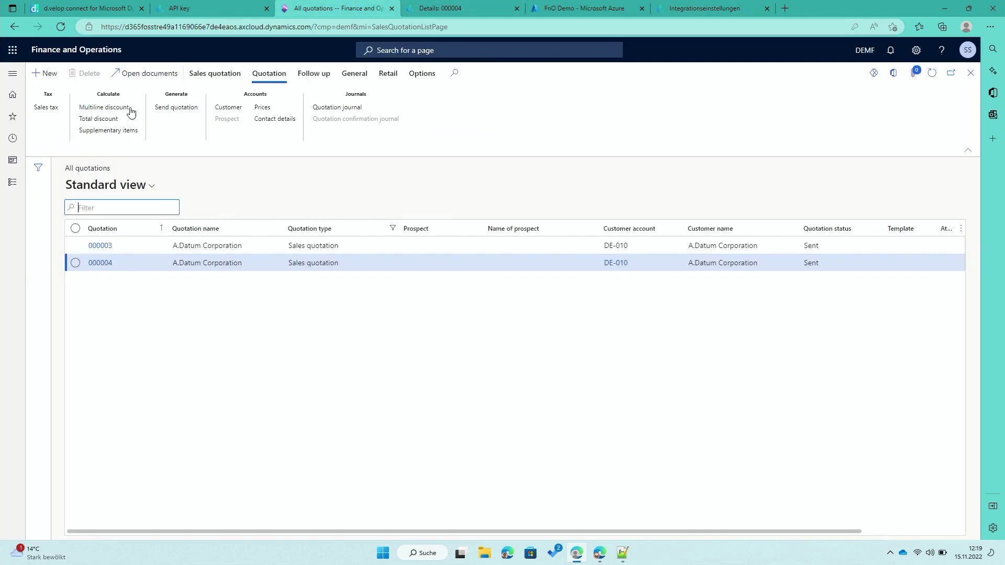
{"action": "left_click", "coordinate": [145, 73]}
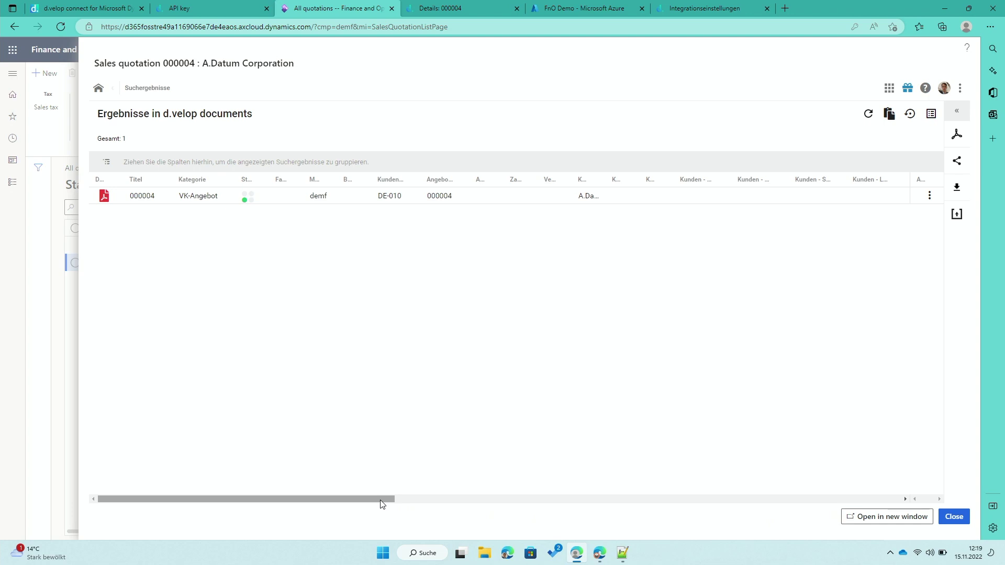
{"action": "left_click", "coordinate": [157, 201]}
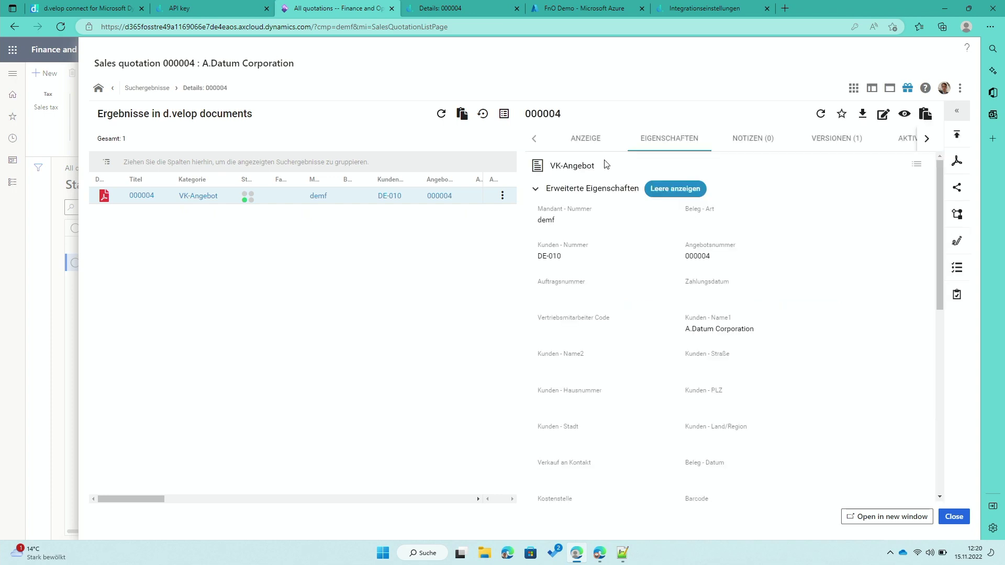
{"action": "left_click", "coordinate": [592, 146]}
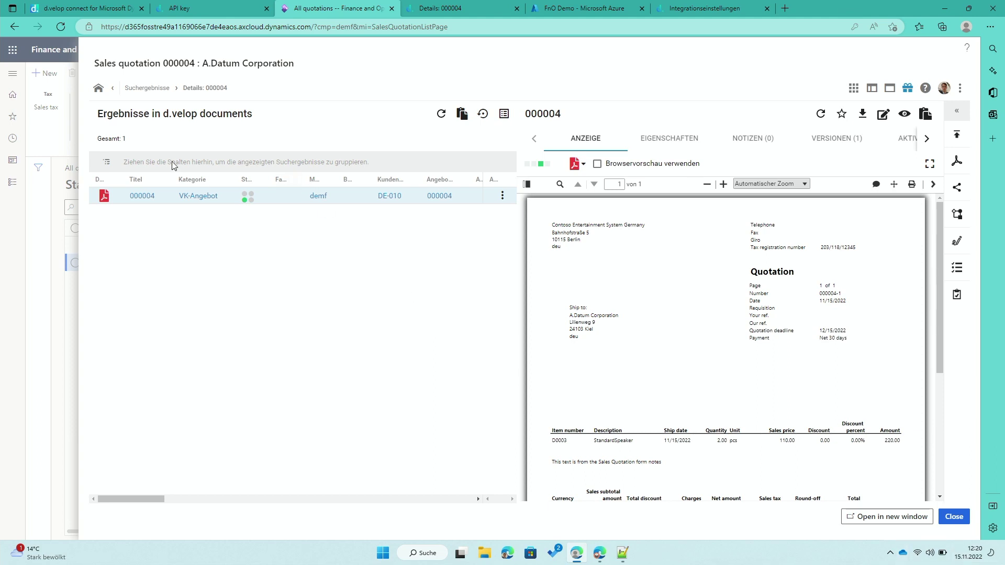
{"action": "left_click", "coordinate": [954, 517]}
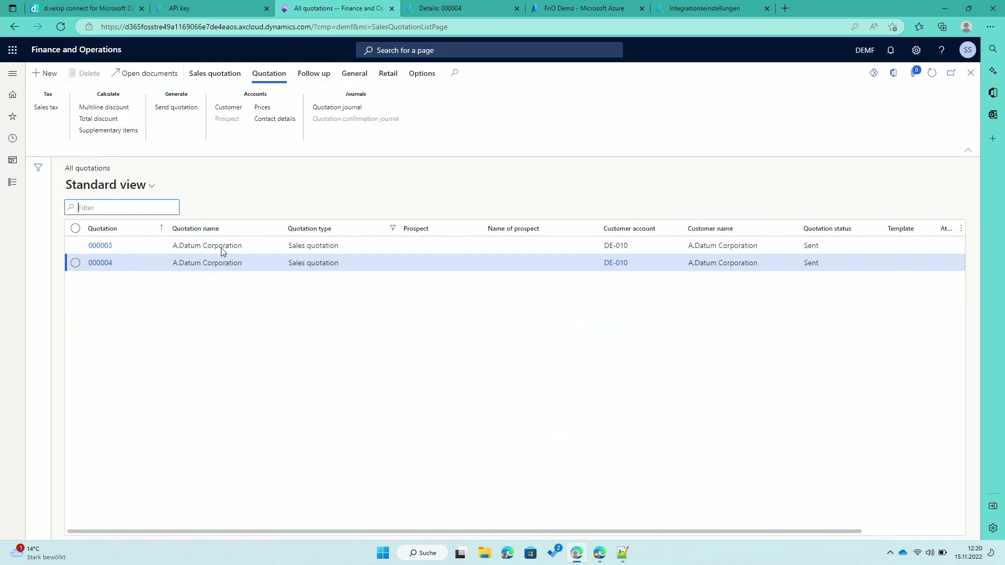
Open the Document reference view setup of the d.velop connect module.
{"action": "left_click", "coordinate": [6, 79]}
{"action": "scroll", "coordinate": [68, 261], "scroll_direction": "down", "scroll_amount": 5}
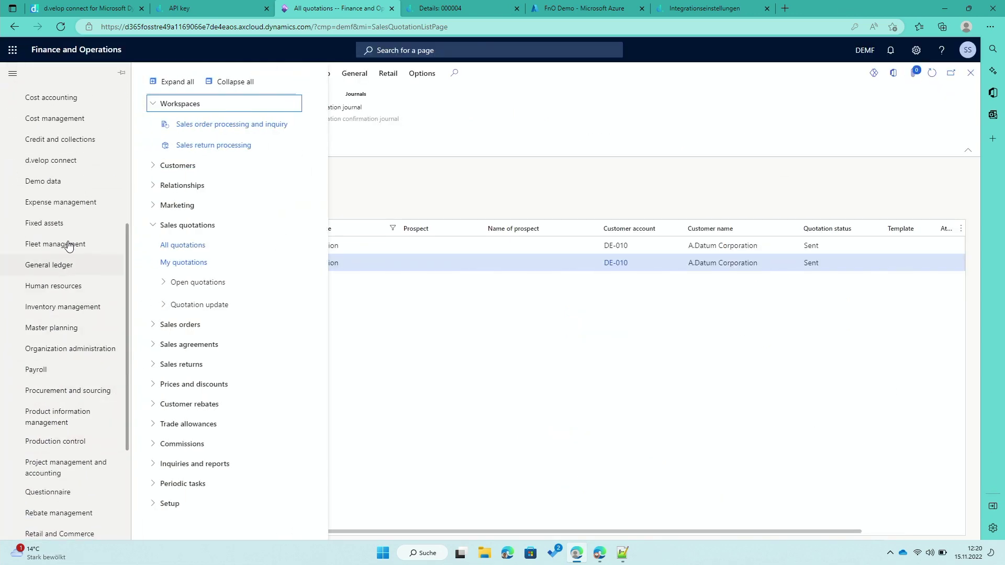
{"action": "left_click", "coordinate": [59, 160]}
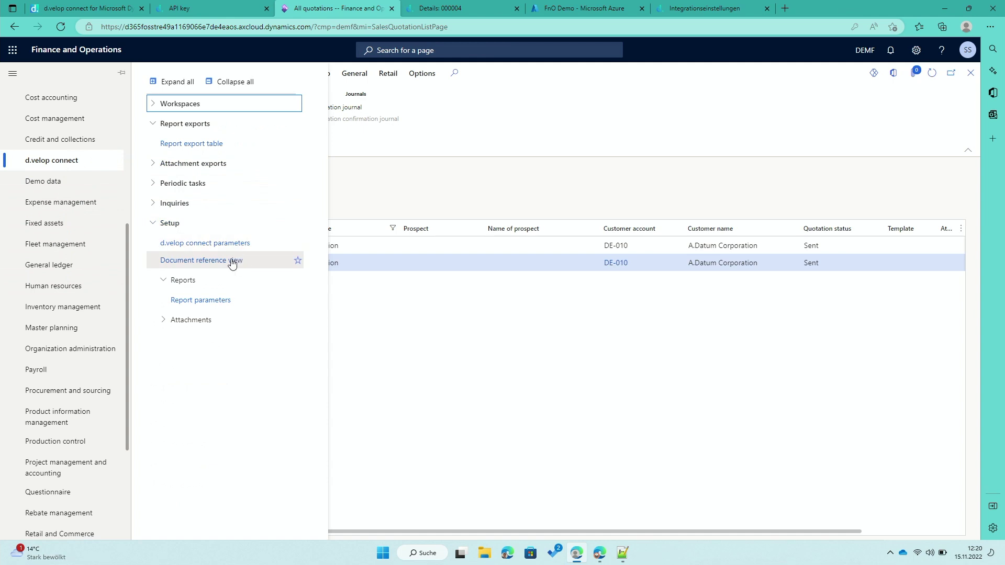
{"action": "left_click", "coordinate": [232, 261]}
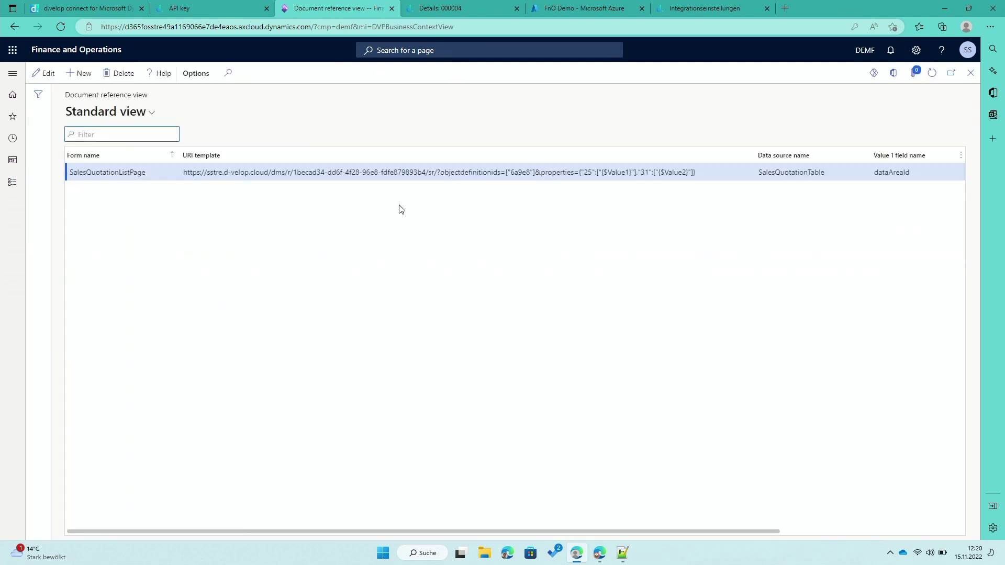